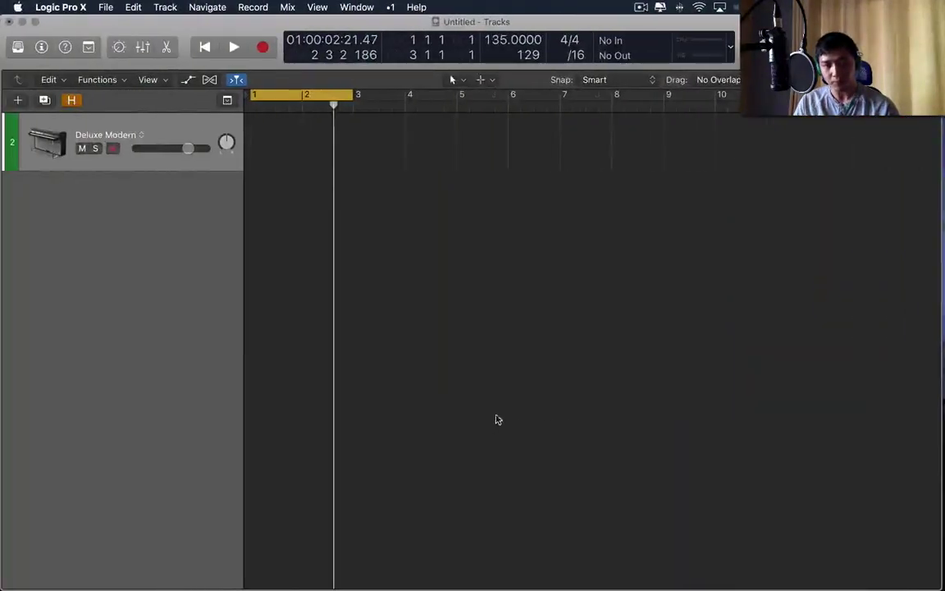
Step: Switch to Ableton Live and toggle its browser
key(ctrl+Left)
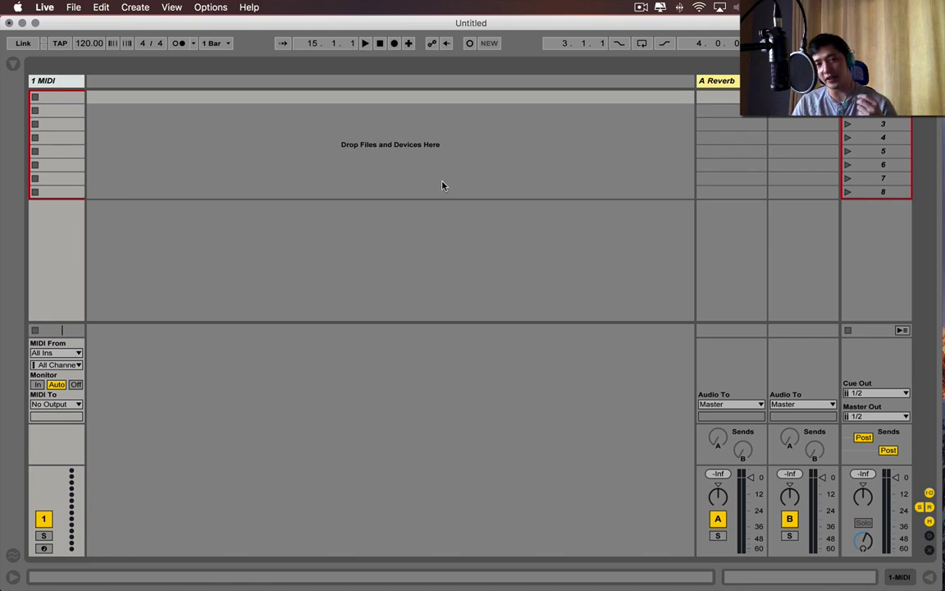
click(14, 63)
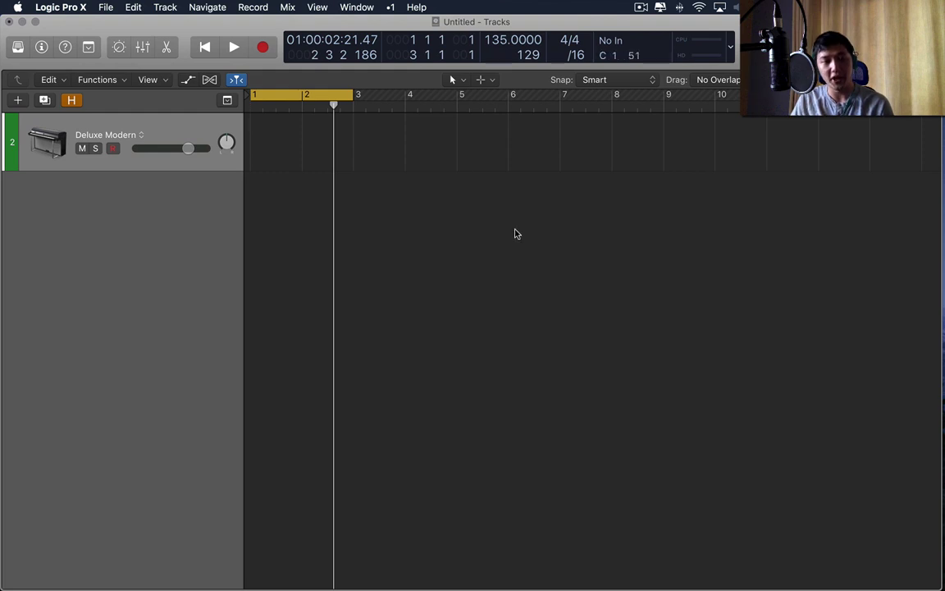
Step: Toggle the patch Library in Logic Pro X and leave it open beside the tracks
key(y)
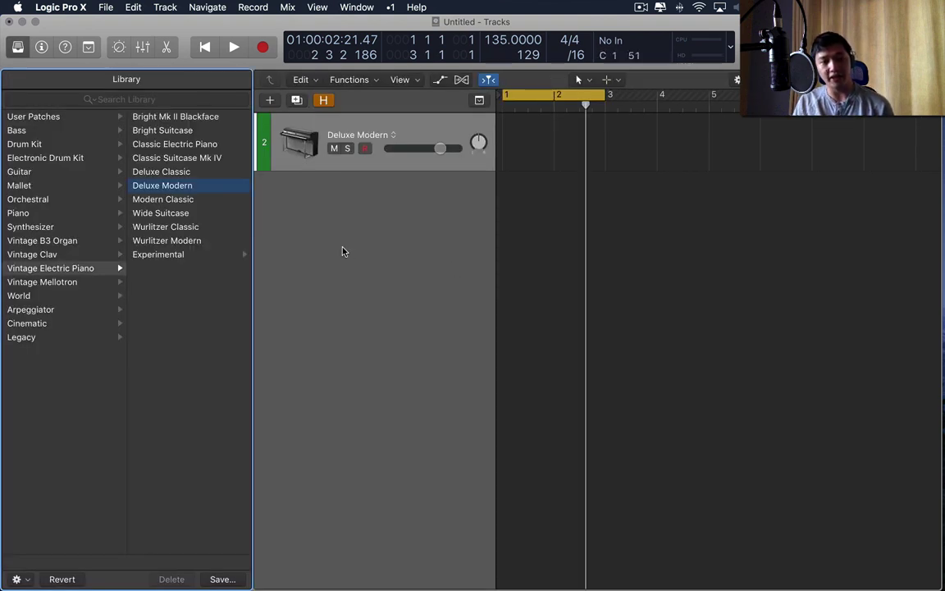
key(y)
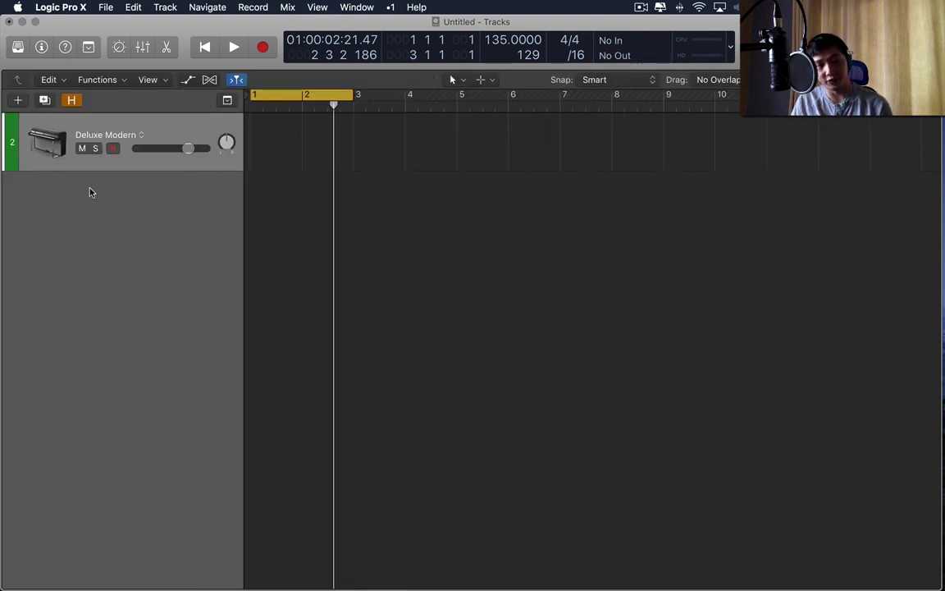
key(y)
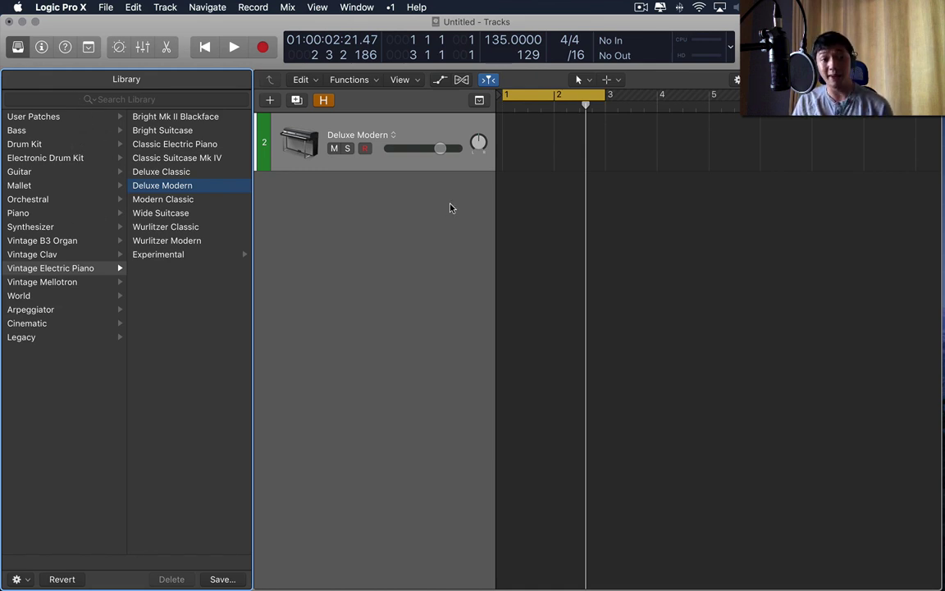
Step: Add a new software instrument track below Deluxe Modern and load the ES M monophonic synth on it
double_click(380, 208)
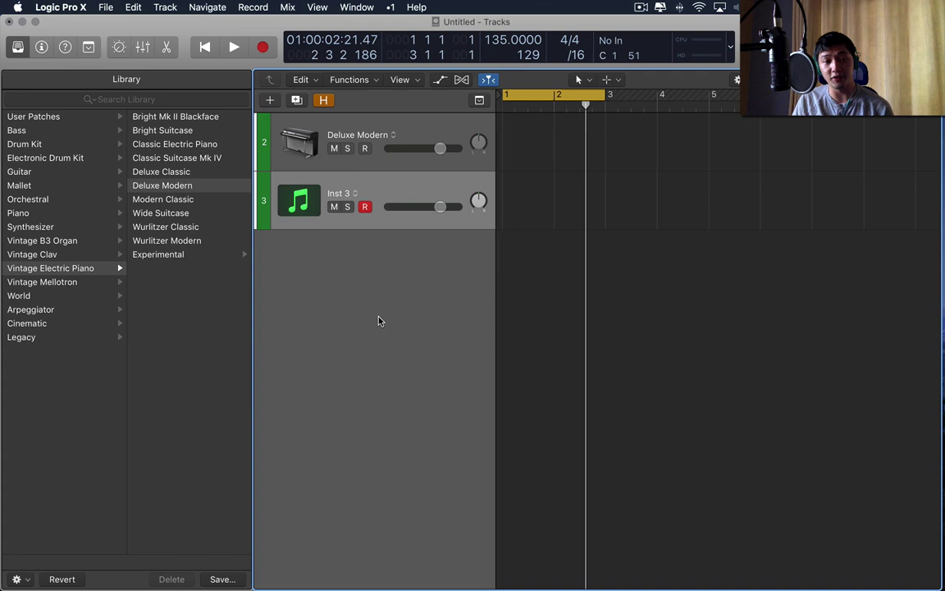
key(x)
click(390, 221)
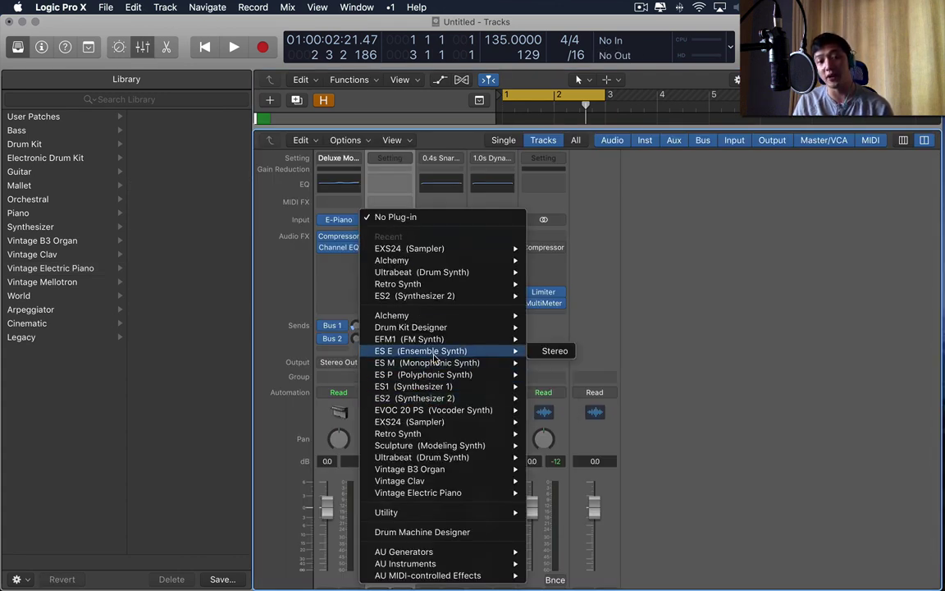
click(435, 366)
Step: Look through the ES M factory presets without loading one and close the plug-in window
click(194, 72)
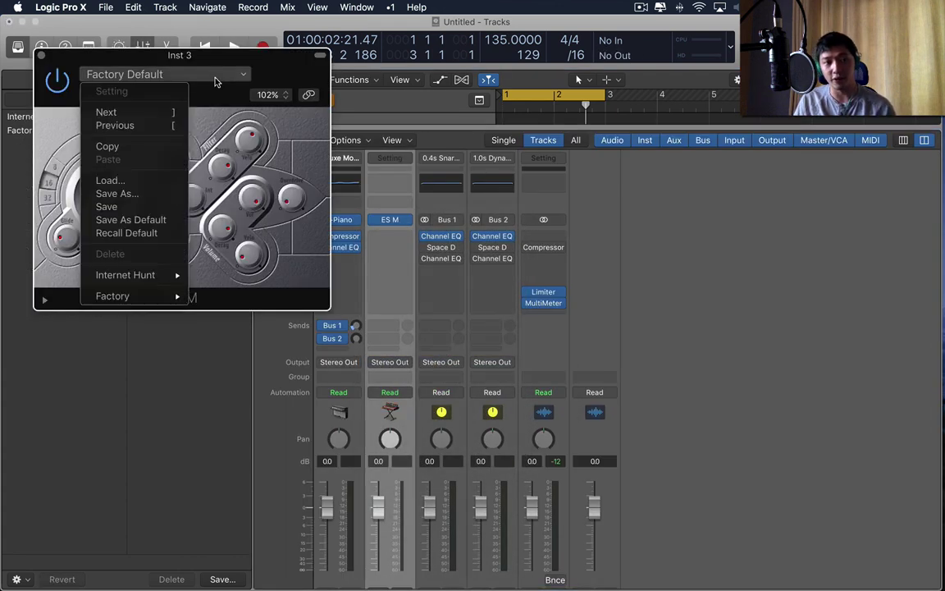
mouse_move(163, 295)
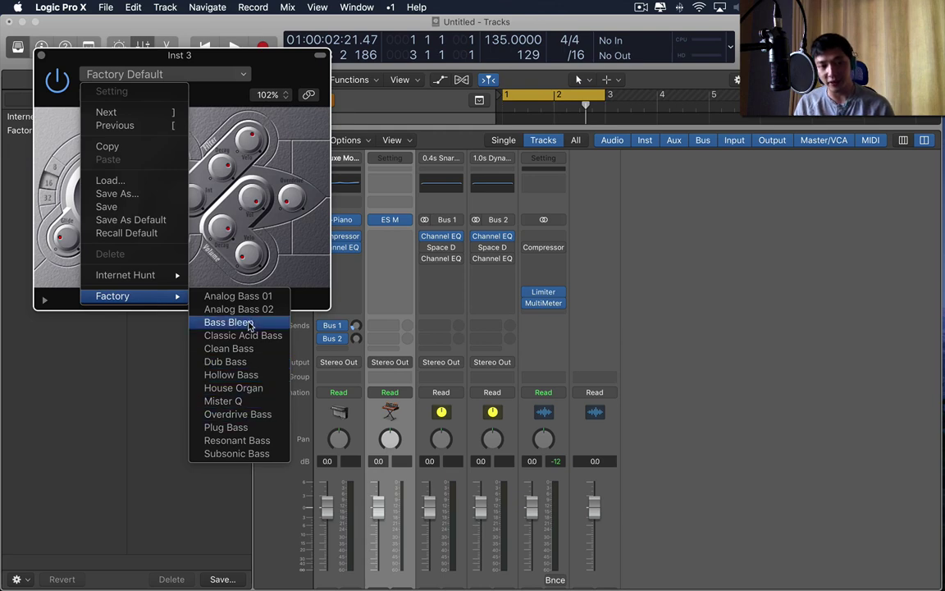
click(268, 76)
drag(280, 68, 670, 106)
key(super+w)
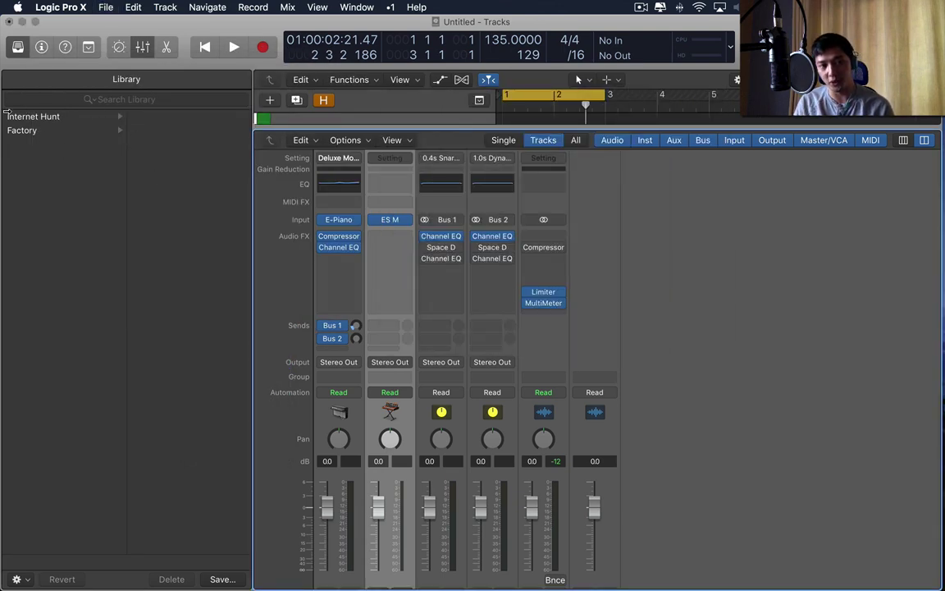
Step: Delete the new ES M instrument track and hide the Mixer and the Library
key(x)
click(424, 123)
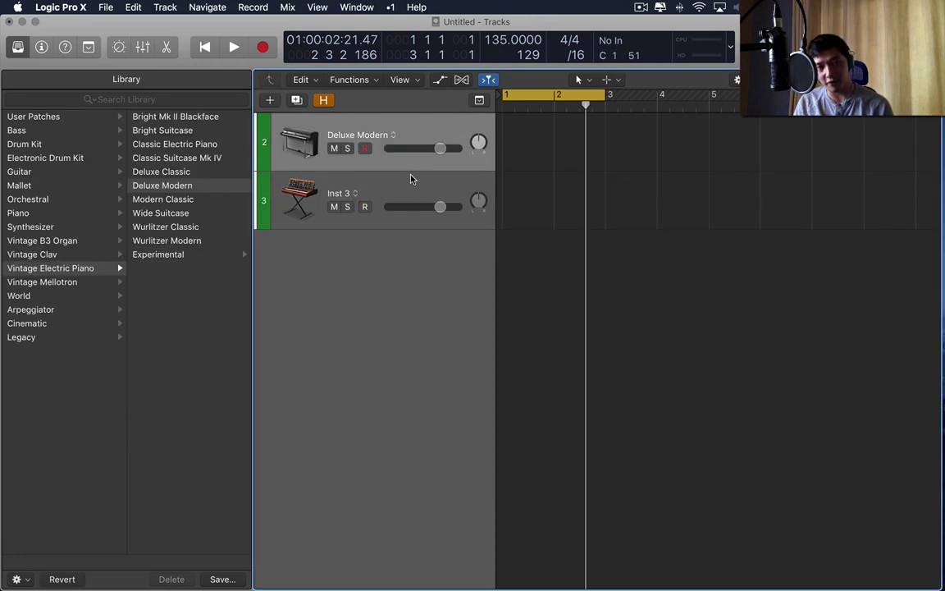
click(409, 182)
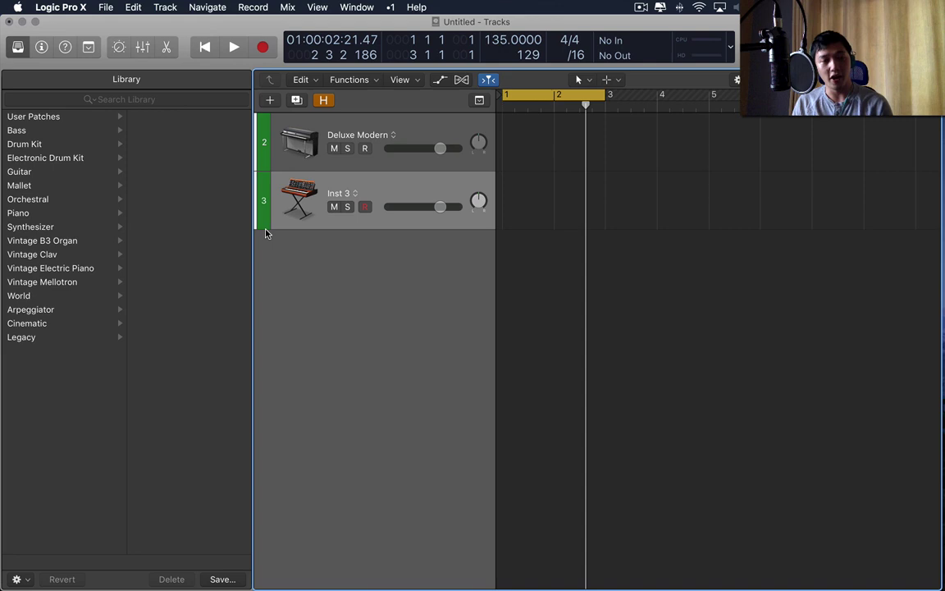
key(super+BackSpace)
key(y)
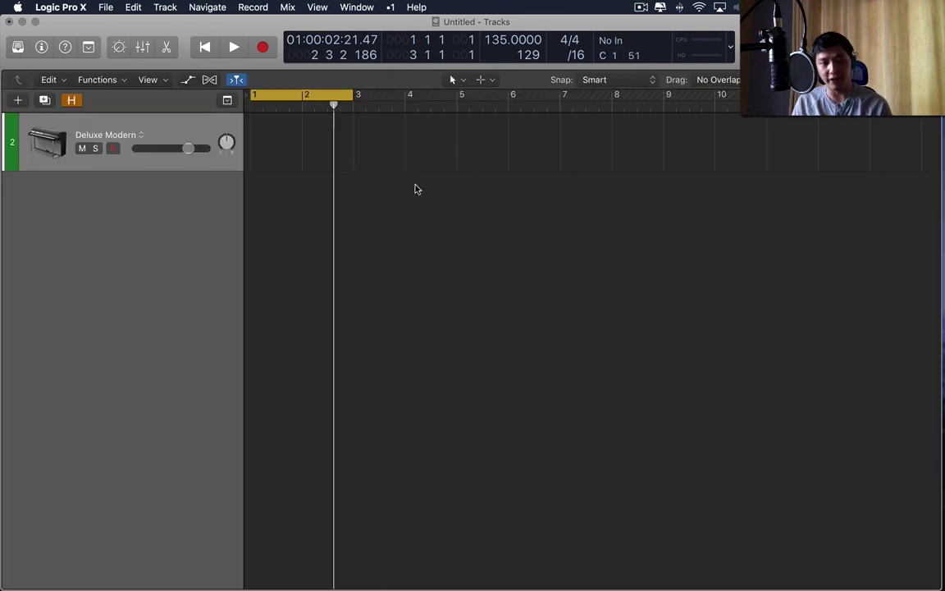
Step: Replace the electric piano instrument on the Deluxe Modern track with the ES2 synthesizer
key(x)
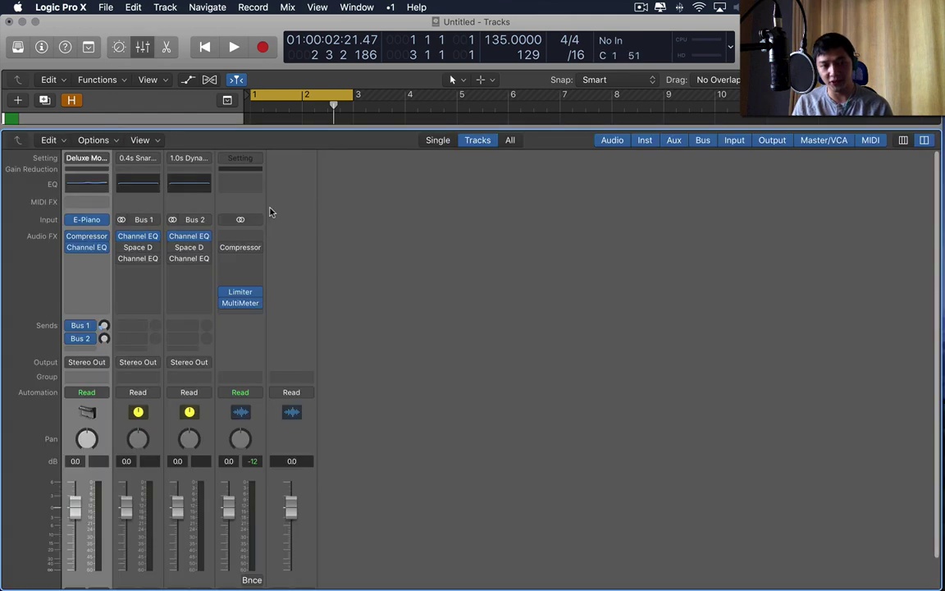
click(94, 219)
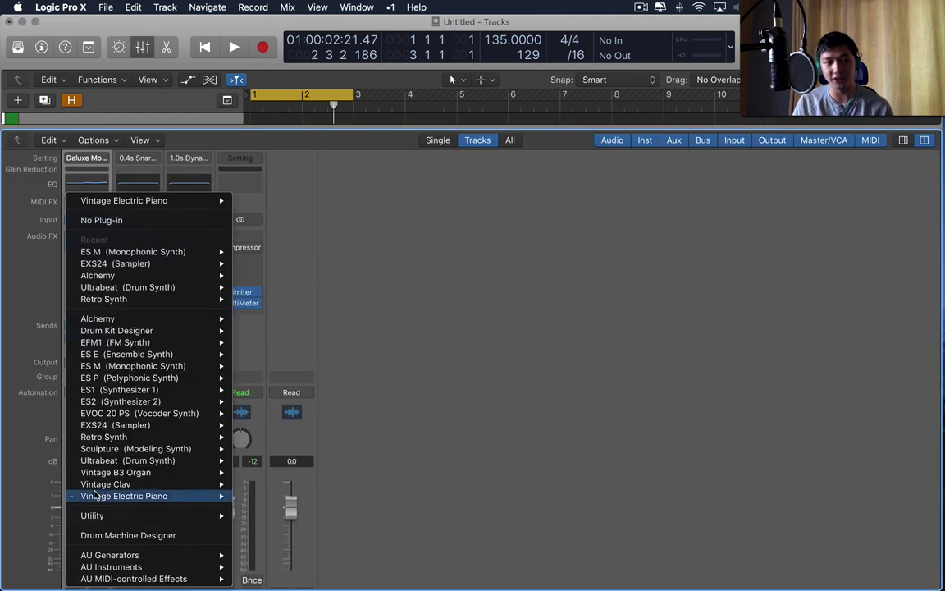
click(146, 402)
Step: Look through the preset categories of the ES2 synthesizer
drag(281, 72, 361, 78)
click(311, 81)
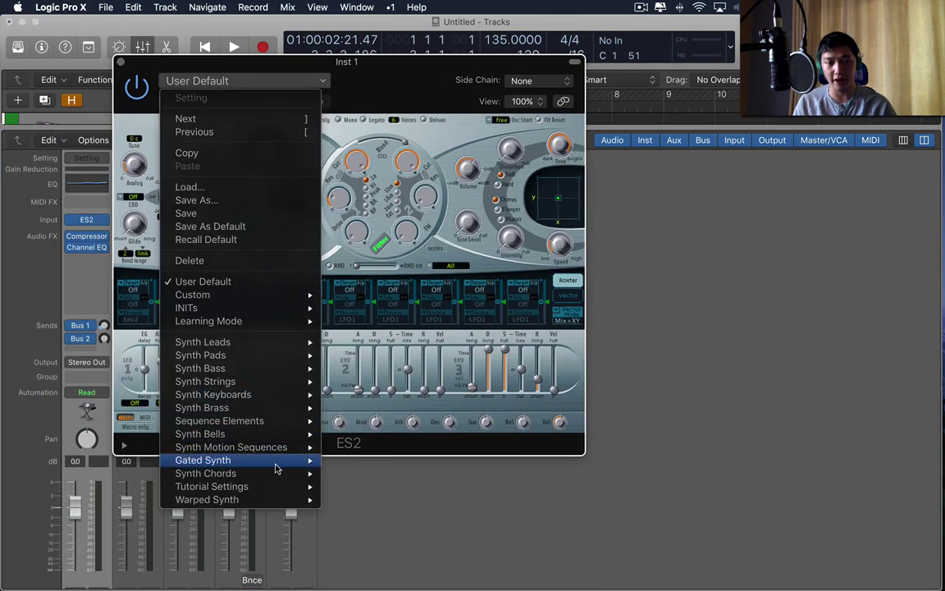
mouse_move(271, 461)
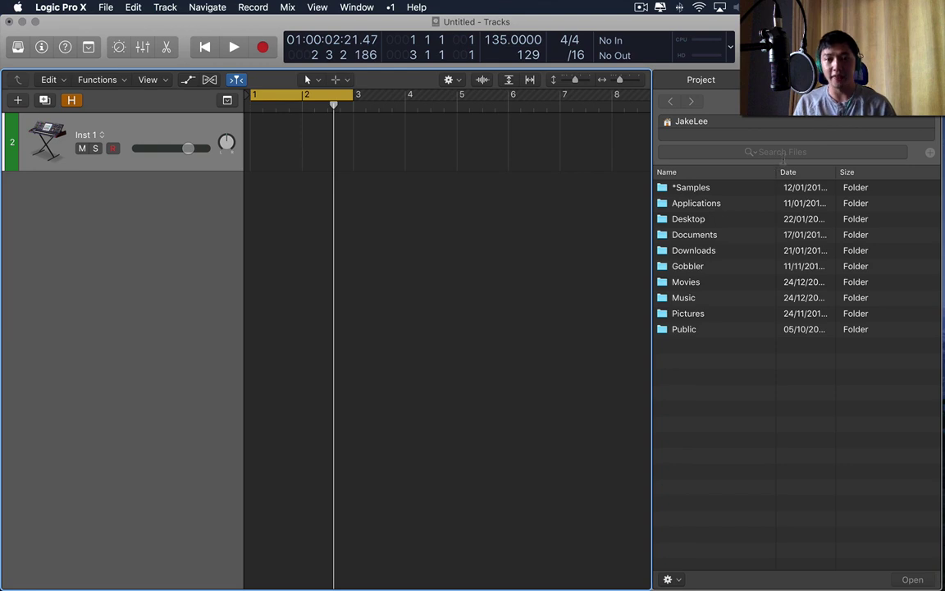
Step: Search the Producerschoice folder inside *Samples for "kick", using the file browser's column view
click(817, 151)
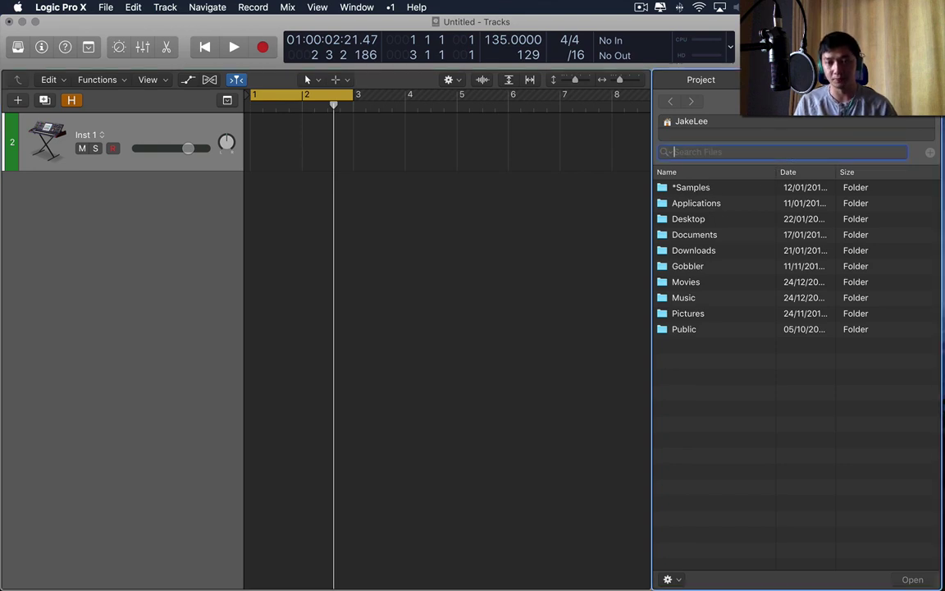
click(905, 101)
click(708, 174)
click(771, 205)
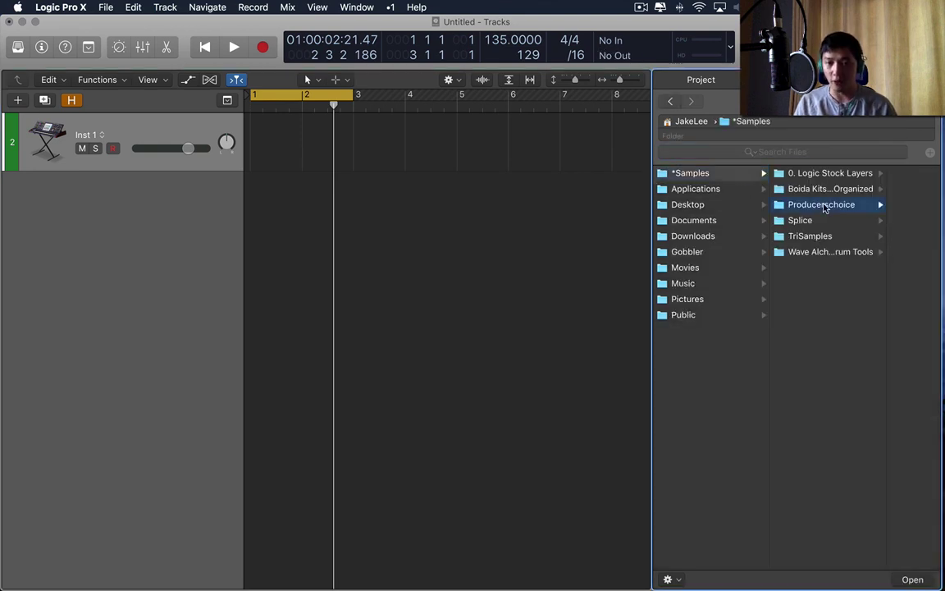
text(kick)
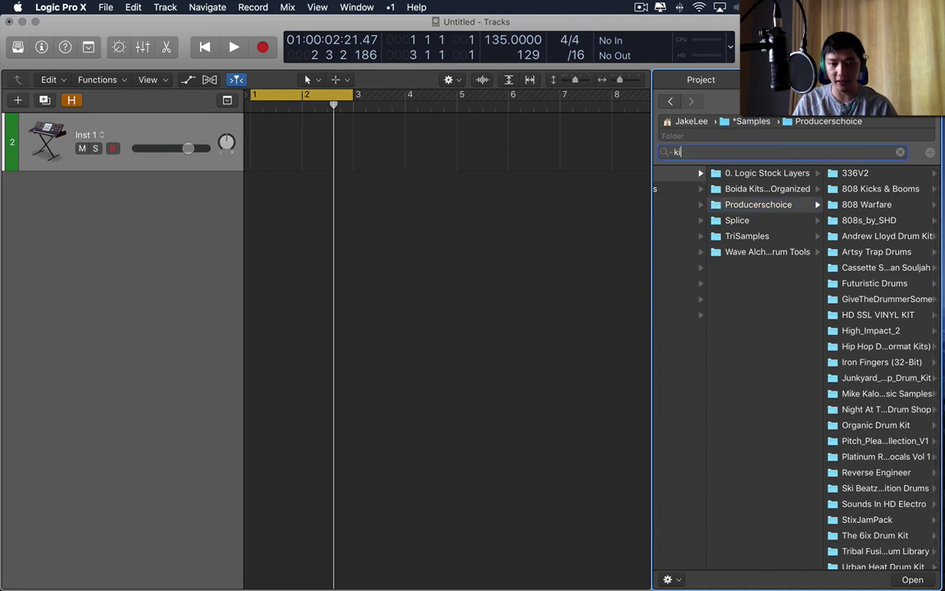
key(Return)
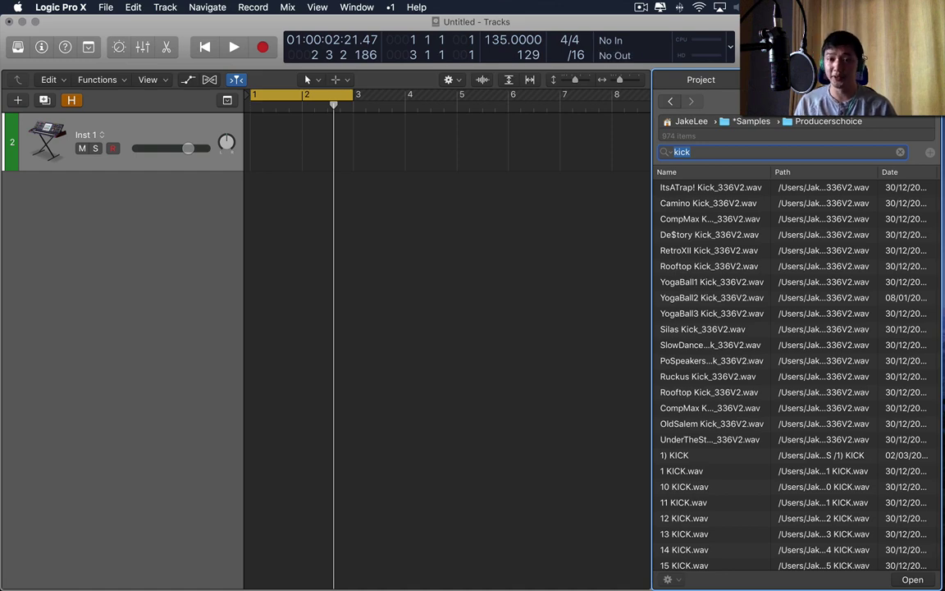
Step: Open the Loop Browser, look through its list of loops, and hide it again
text(o)
click(613, 195)
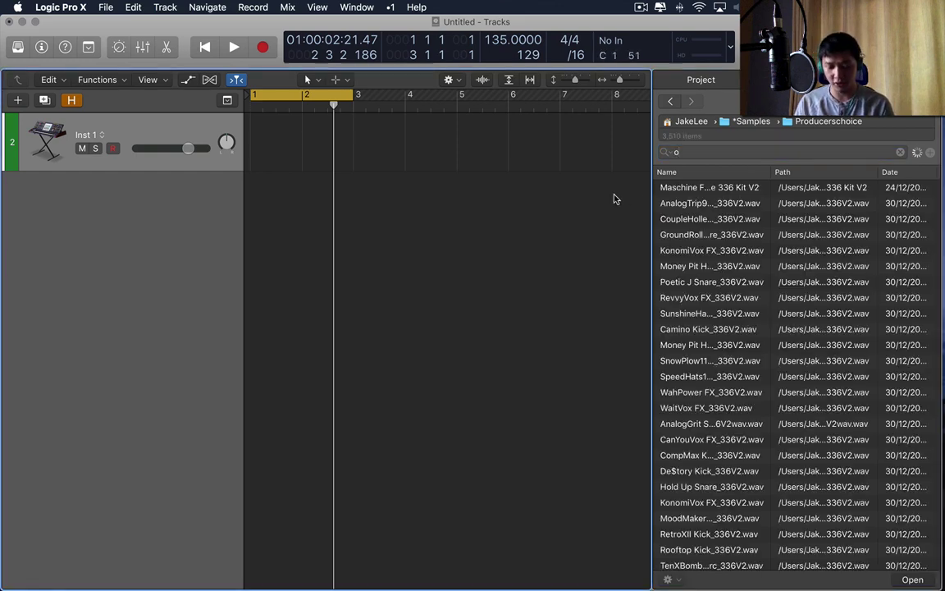
key(o)
scroll(743, 414, down, 10)
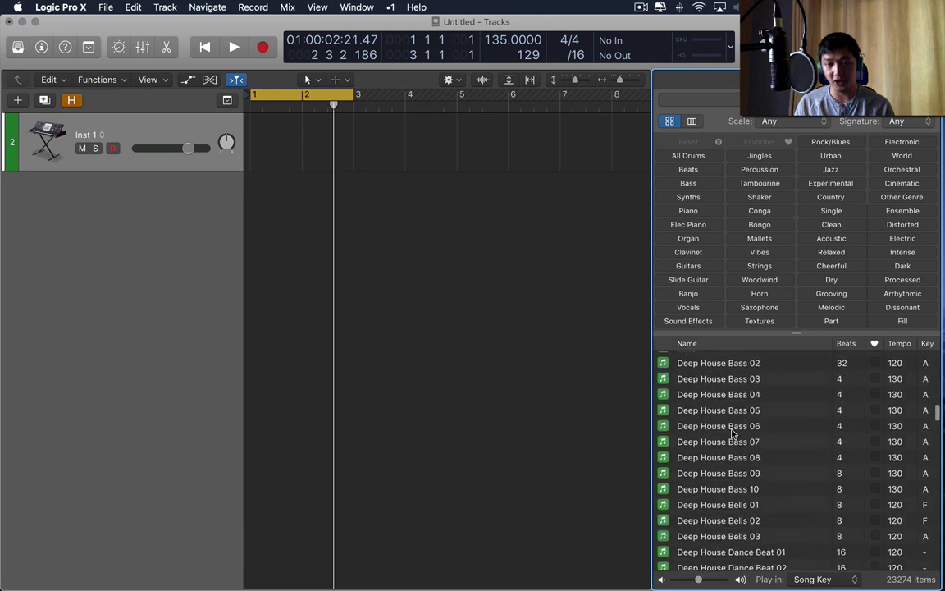
scroll(734, 418, down, 2)
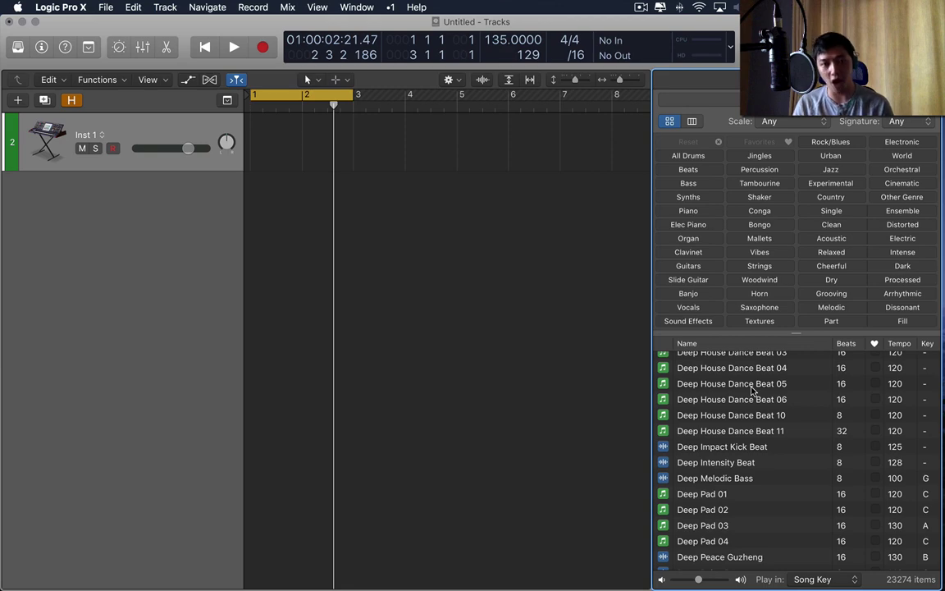
key(ctrl+Left)
key(ctrl+Right)
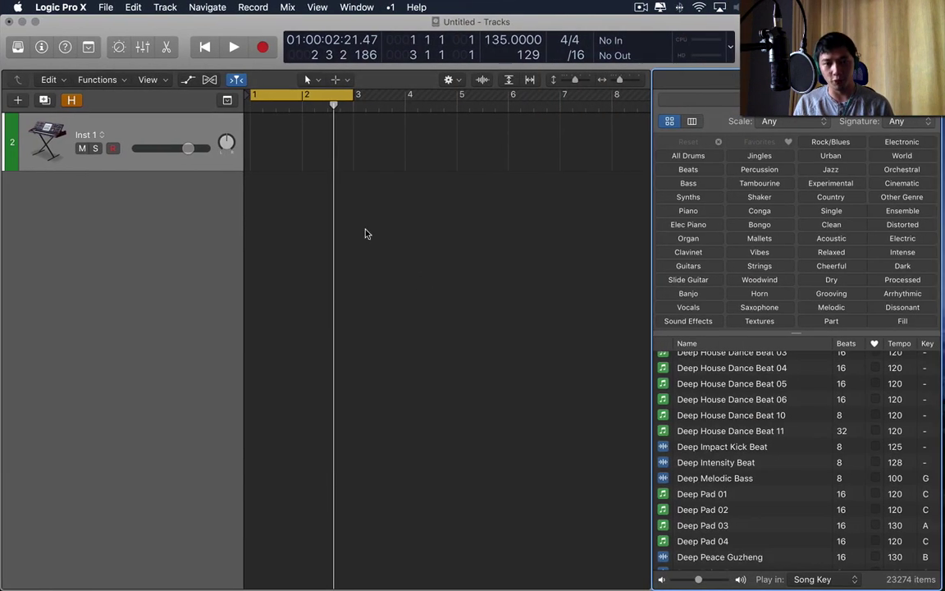
key(f)
key(f)
Step: Look through the audio effect categories, including Imaging, for an empty slot on the ES2 channel in the Mixer
key(x)
click(88, 270)
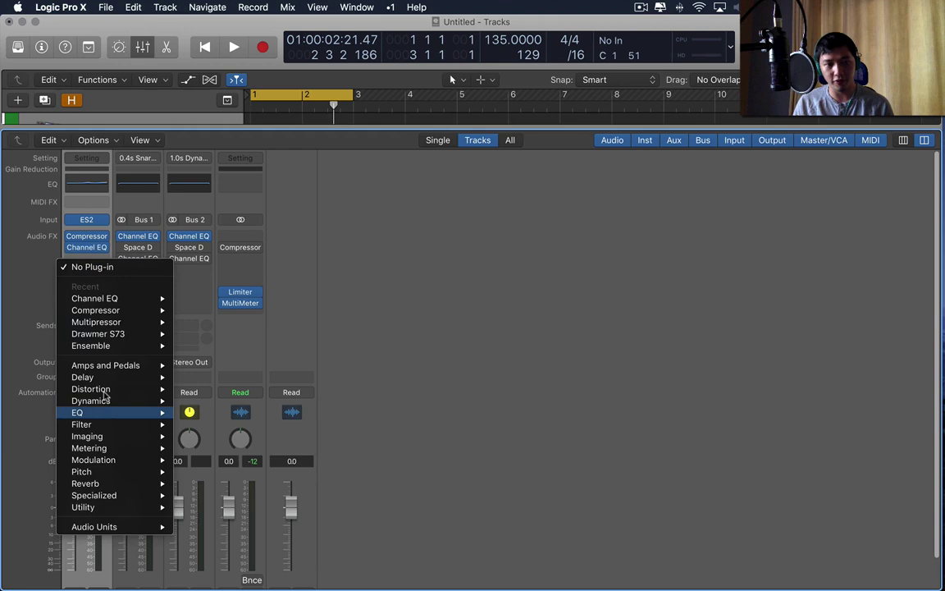
mouse_move(87, 436)
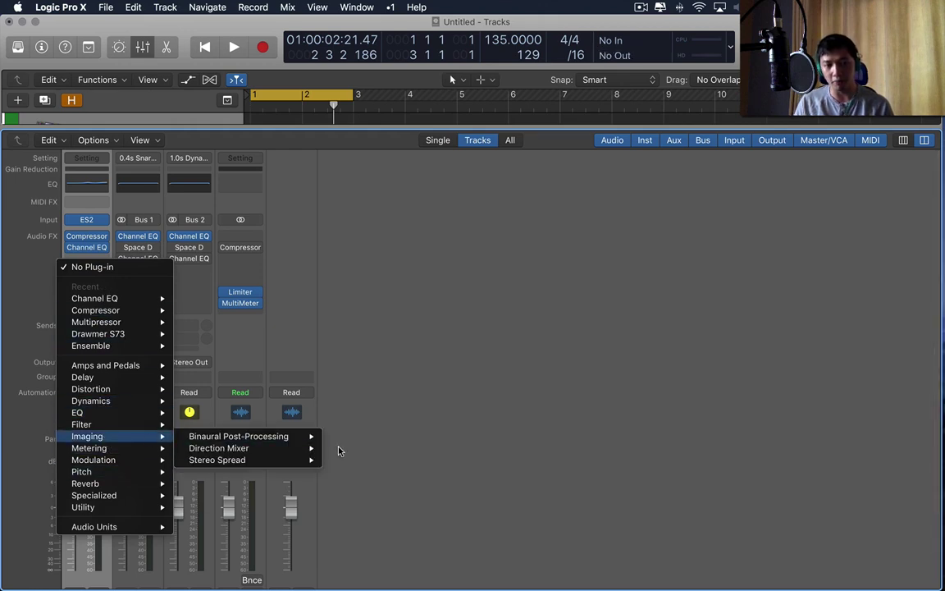
click(365, 337)
key(x)
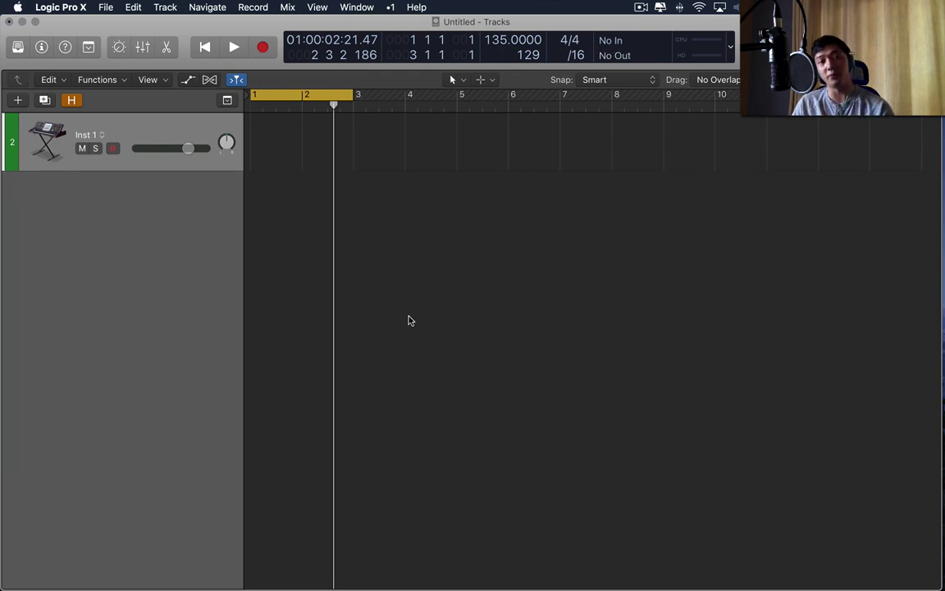
Step: Switch to Ableton Live and toggle its browser's visibility
key(ctrl+Left)
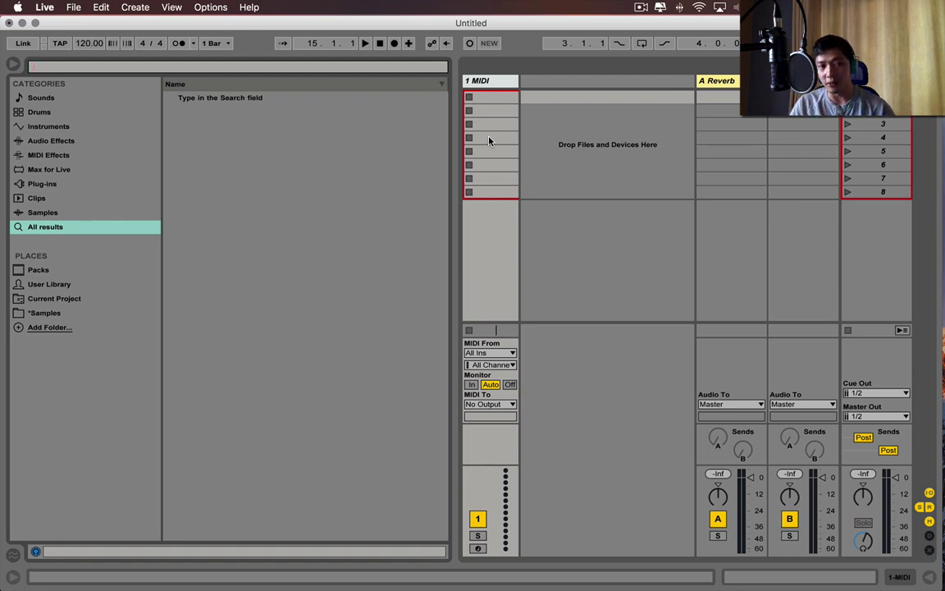
key(super+alt+b)
key(super+alt+b)
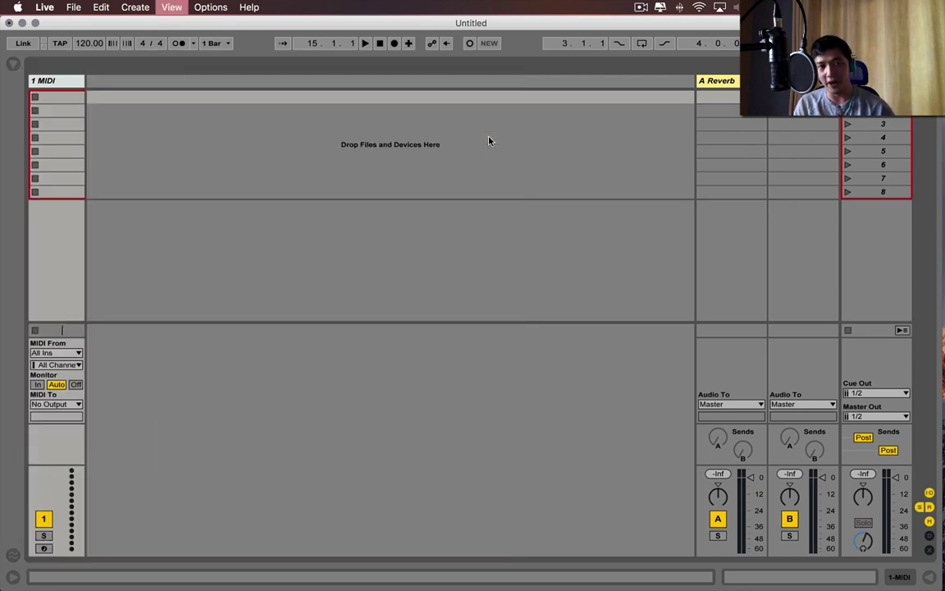
Step: Search the browser for "compressor" and move through the results down to Guitar - peak clipping.adv
key(super+f)
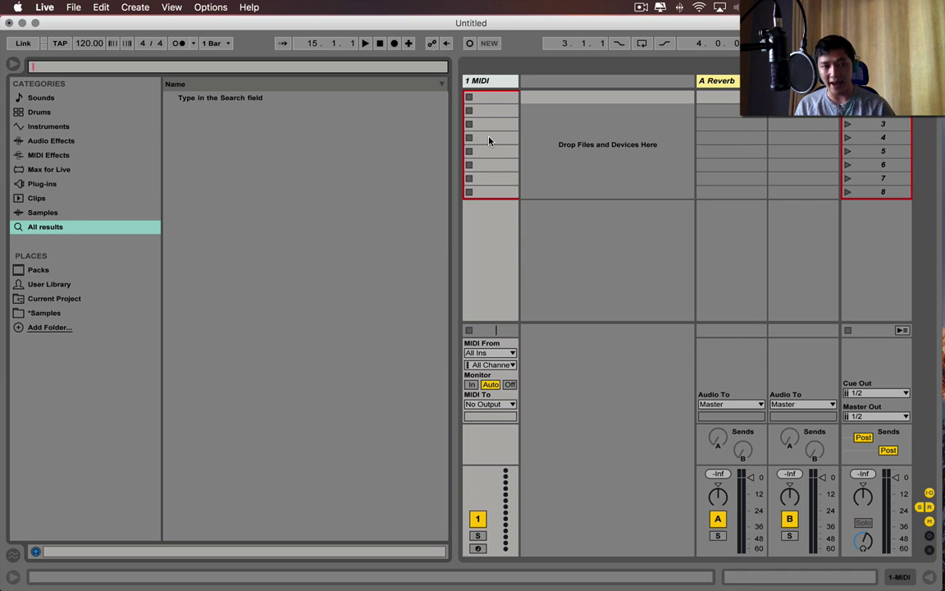
text(compressor)
key(Down)
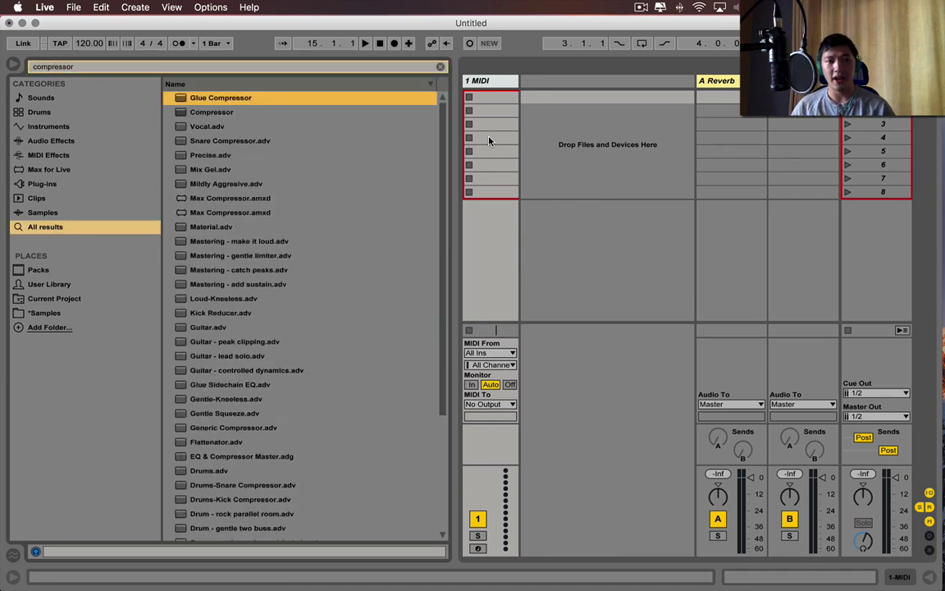
key(Down)
key(Down)
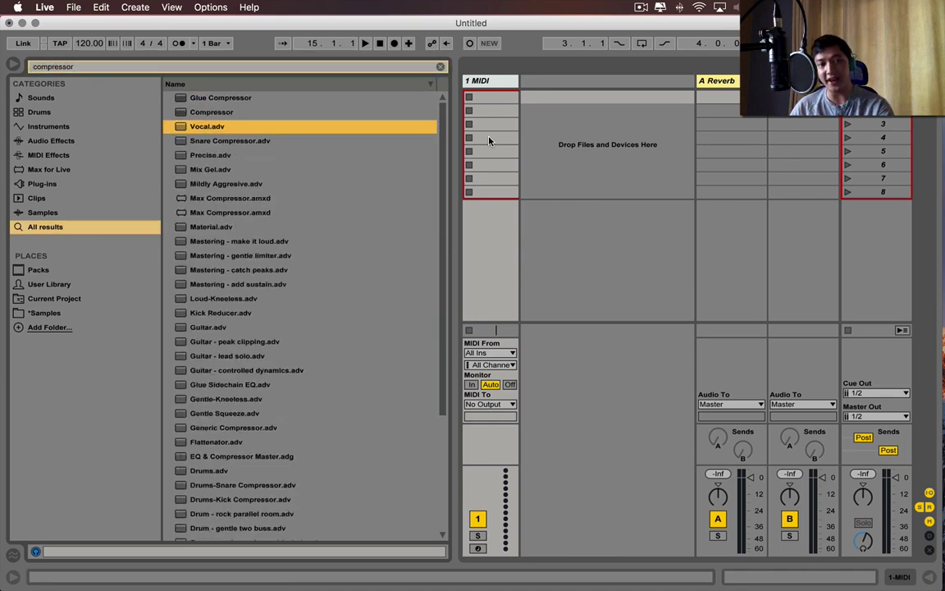
key(Down)
key(Down)
key(Down)
key(Down)
key(Down)
key(Down)
key(Down)
key(Down)
key(Down)
key(Down)
key(Down)
key(Down)
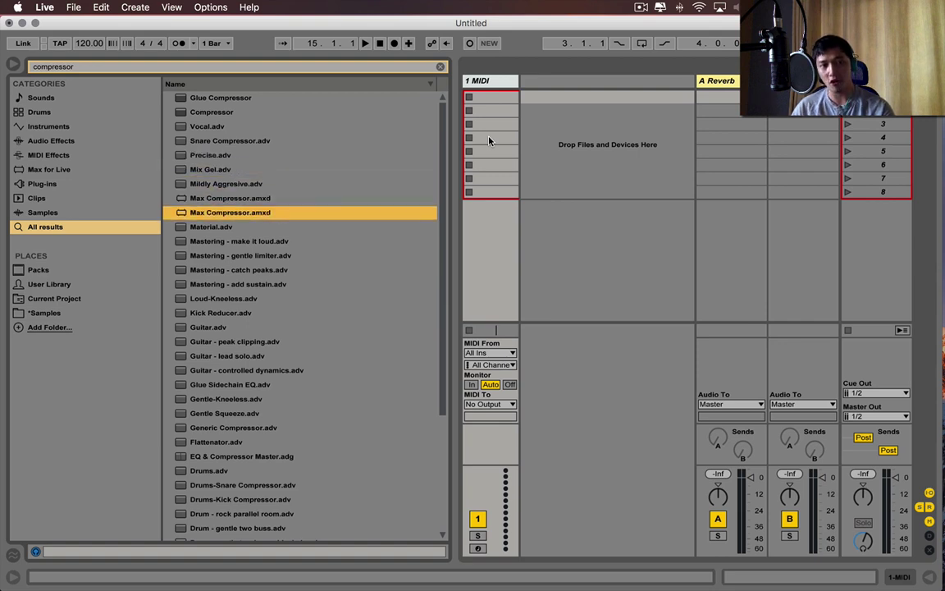
key(Down)
key(Down)
key(Down)
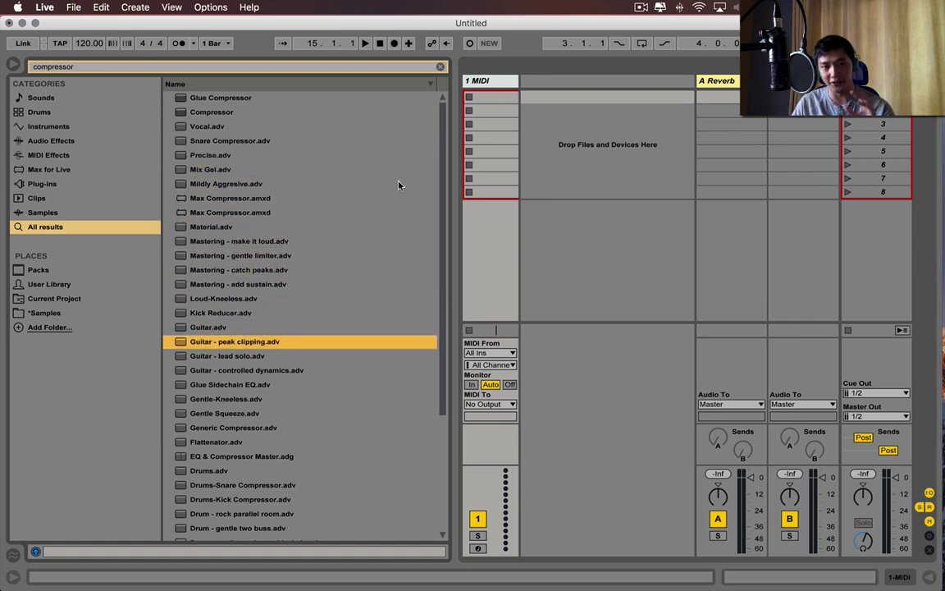
Step: Search the browser for "kick" and scan through the matching samples and presets
scroll(435, 169, down, 1)
key(super+f)
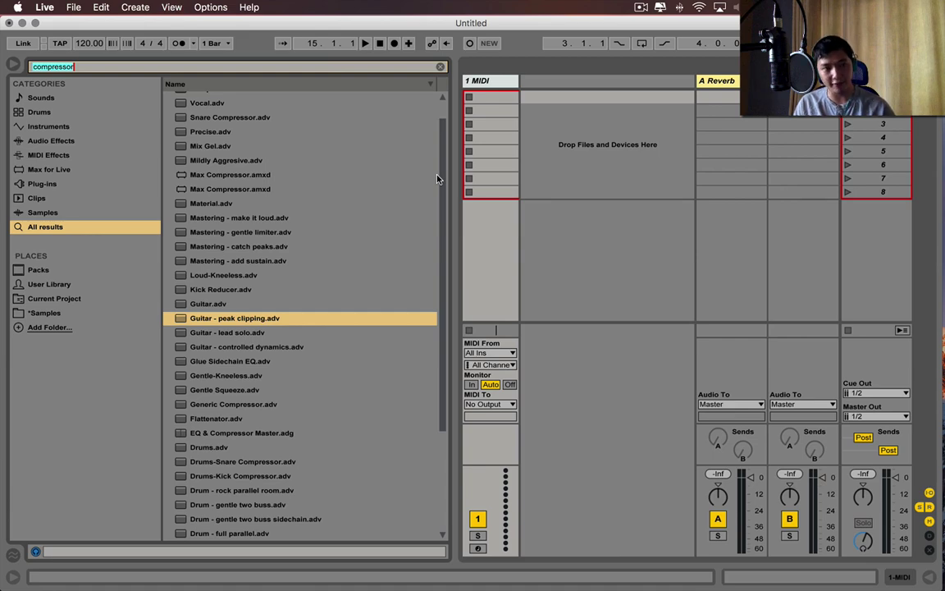
key(BackSpace)
text(kick)
scroll(436, 179, down, 20)
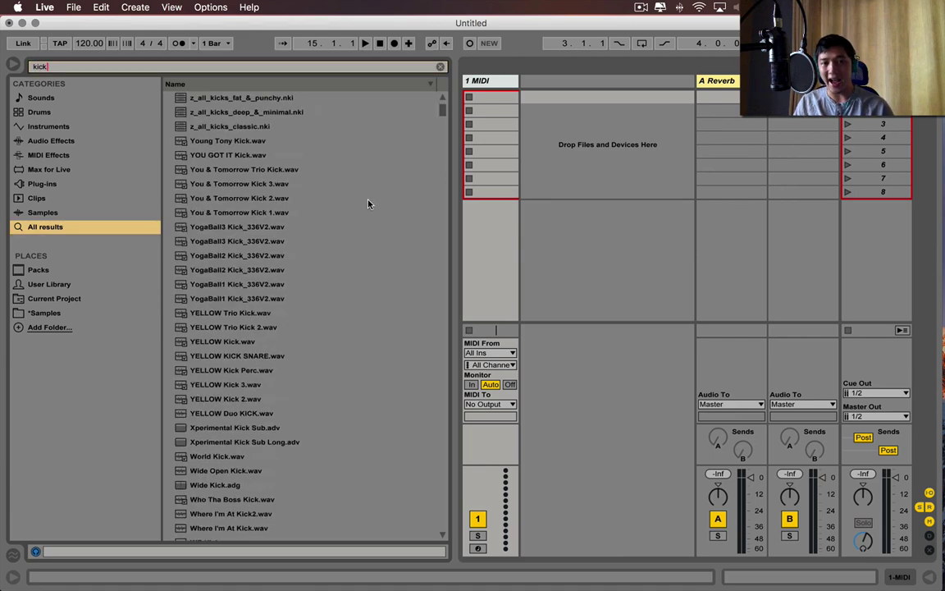
scroll(423, 272, up, 10)
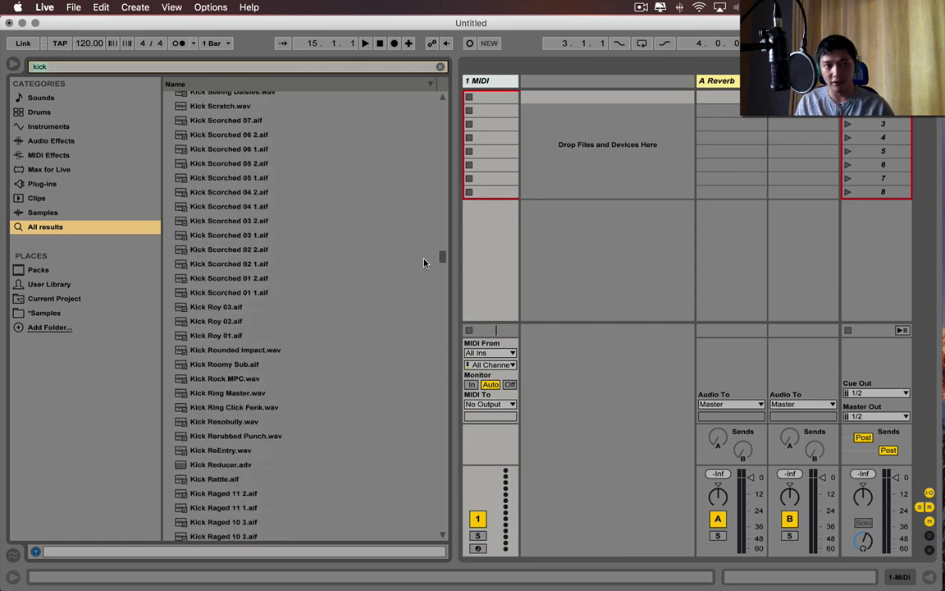
Step: Search the browser for "operator" and load the Operator instrument onto the 1 MIDI track
click(272, 68)
key(super+f)
text(ope)
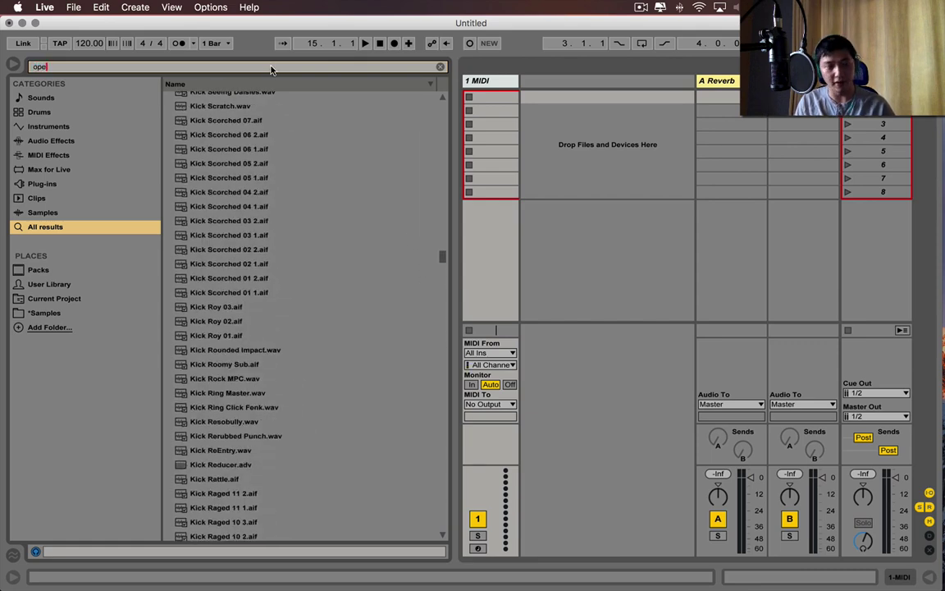
text(rator)
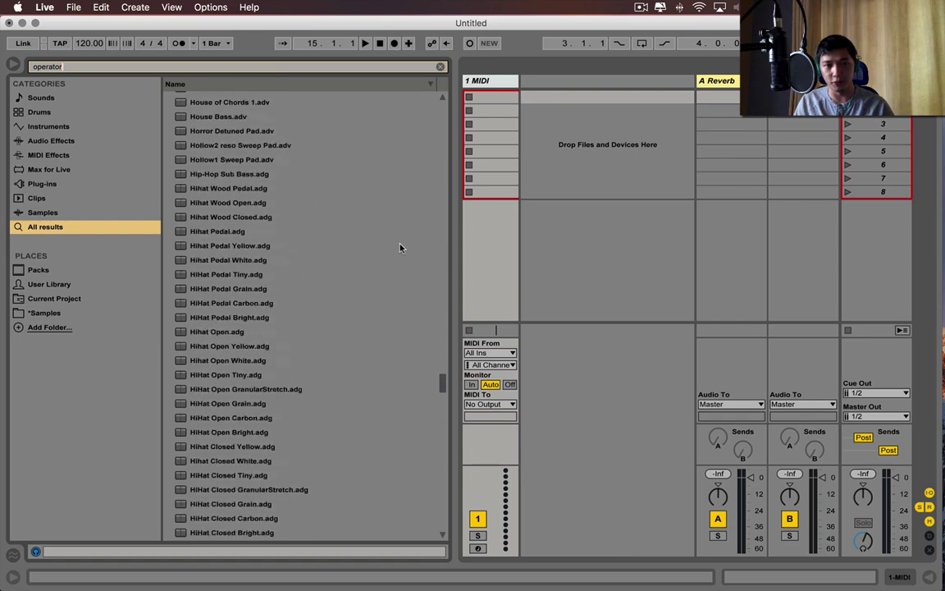
scroll(400, 248, up, 4)
drag(443, 377, 444, 97)
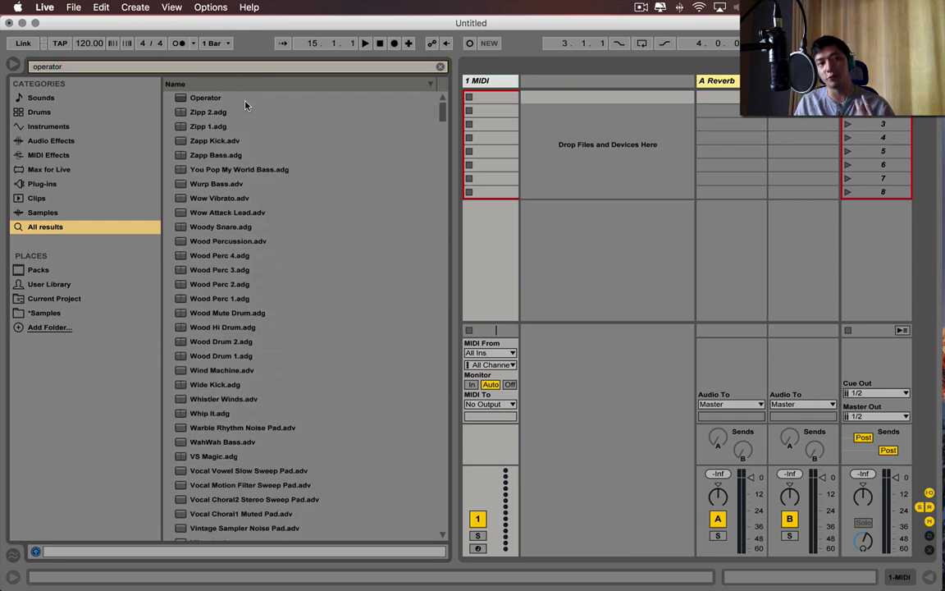
click(181, 97)
double_click(205, 97)
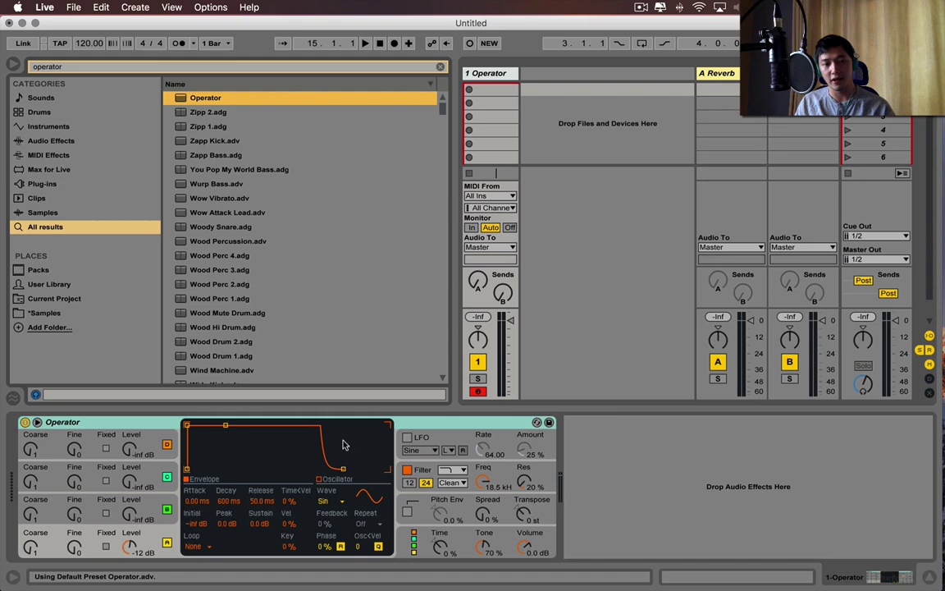
Step: Hide the browser and the device view beneath the session
click(620, 443)
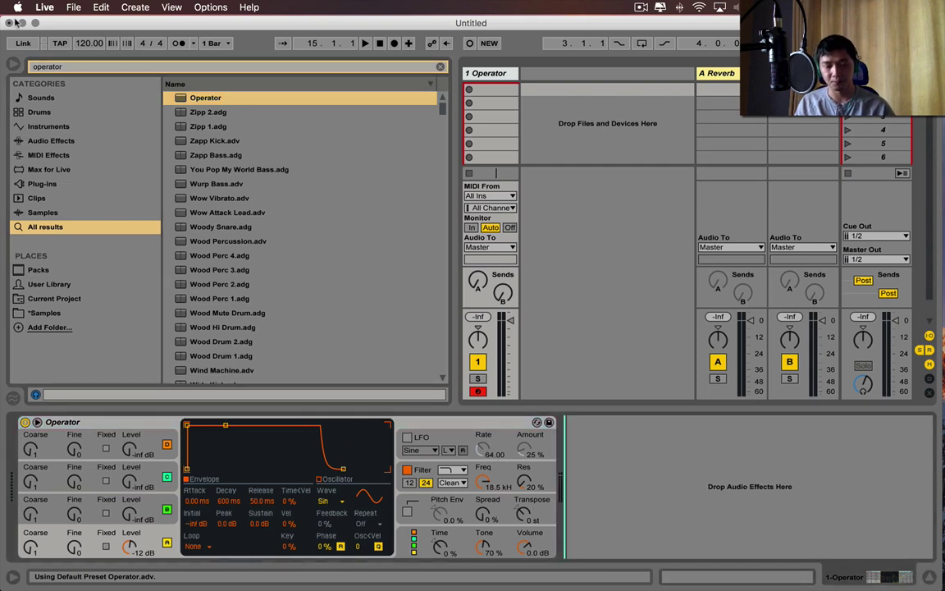
key(super+alt+b)
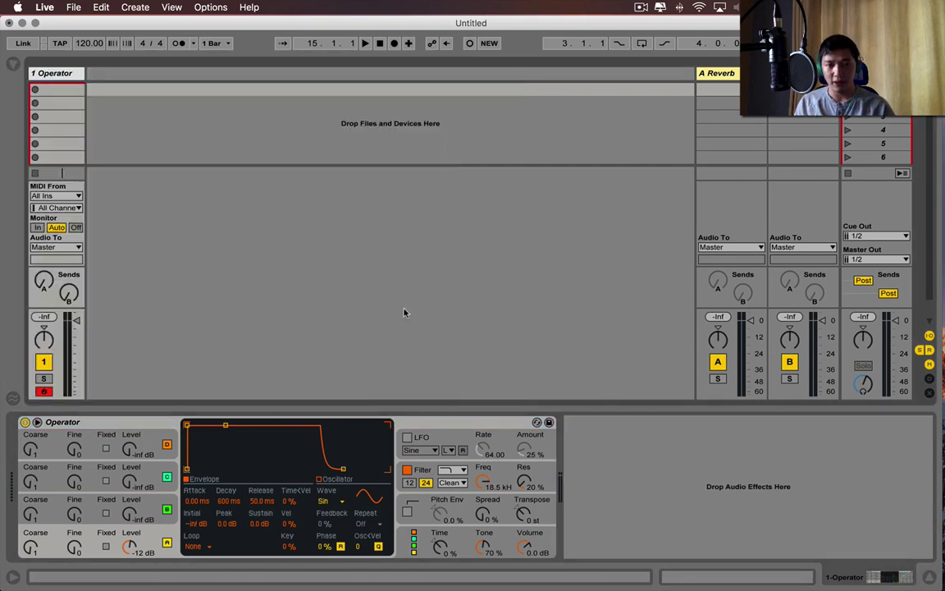
key(super+alt+l)
Step: Search the browser for "sylenth1", load the Sylenth1 plug-in onto the Operator track, and close its window
key(super+f)
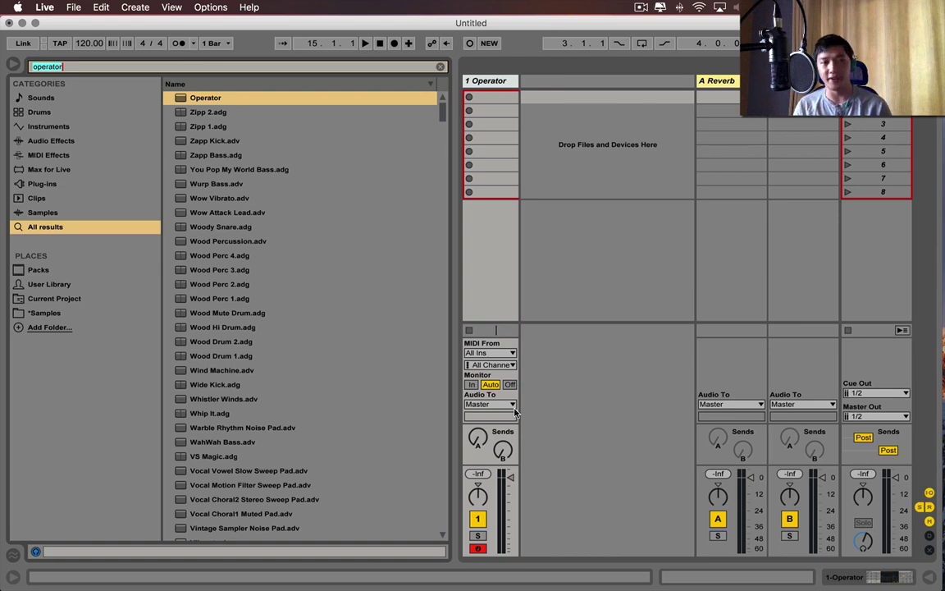
text(sylen)
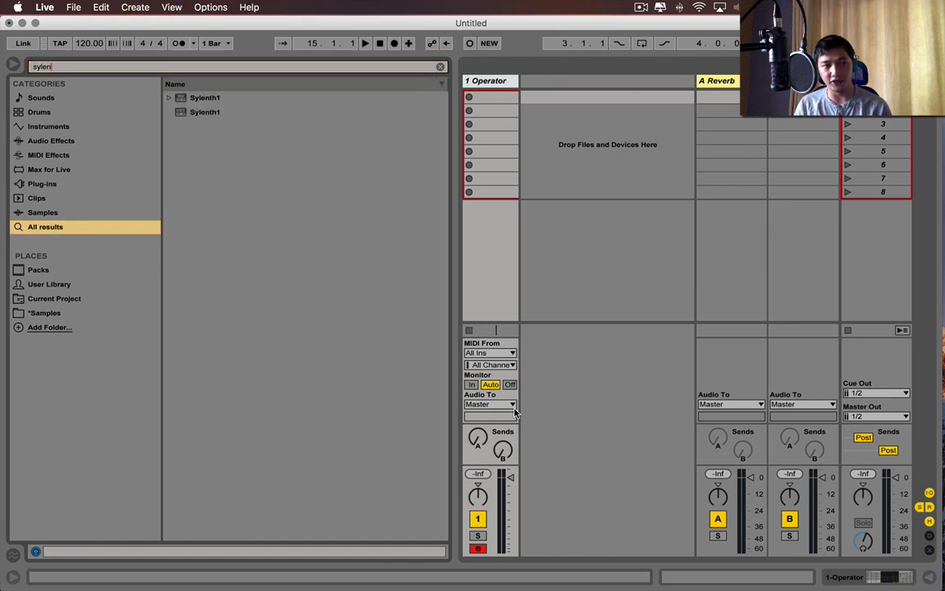
text(th1)
double_click(186, 97)
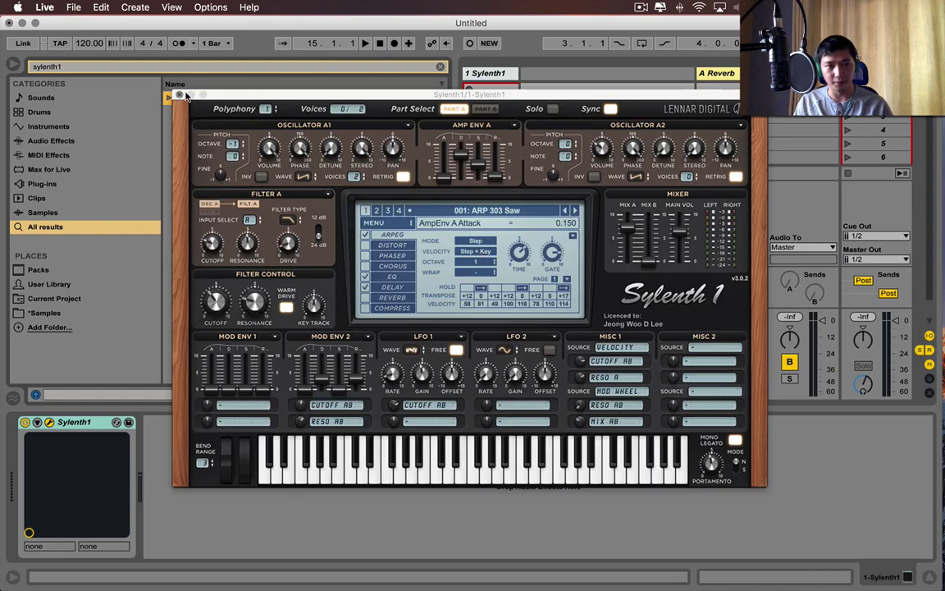
click(180, 95)
Step: Switch to Logic Pro X and add a new software instrument track below Inst 1
key(ctrl+Right)
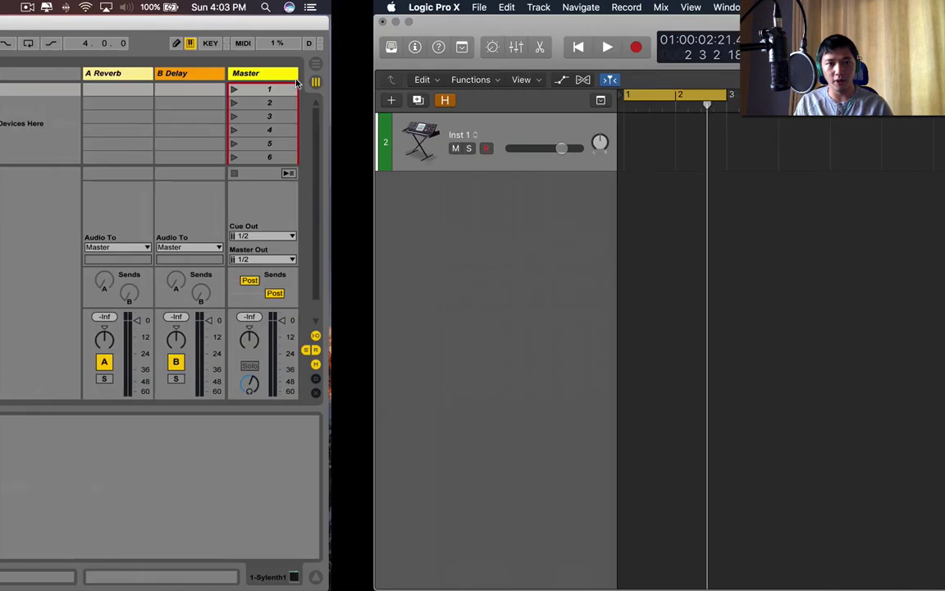
click(138, 251)
double_click(138, 252)
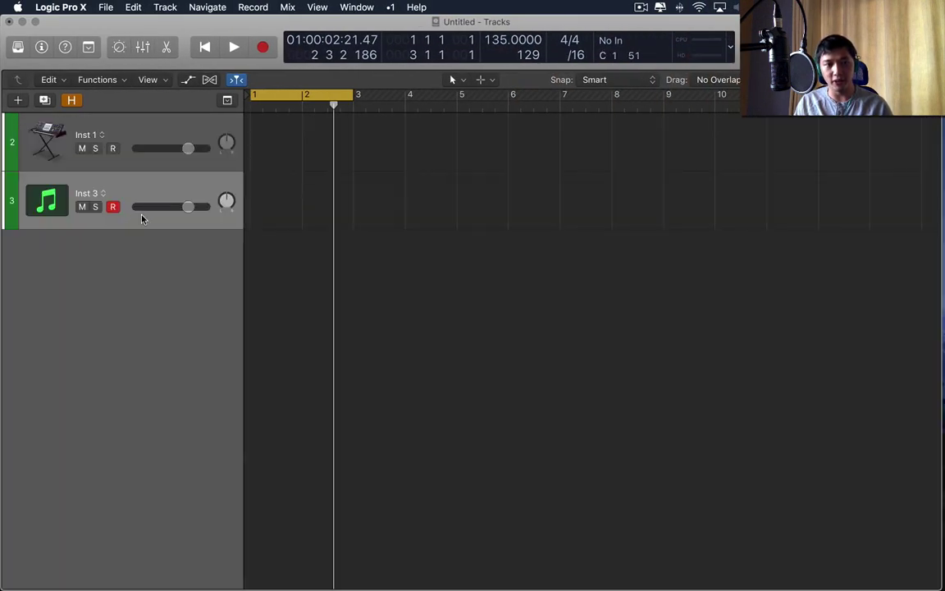
Step: Load LennarDigital's Sylenth1 AU instrument on the Inst 3 channel in the Mixer, and close the Mixer and the plug-in window
key(x)
click(139, 219)
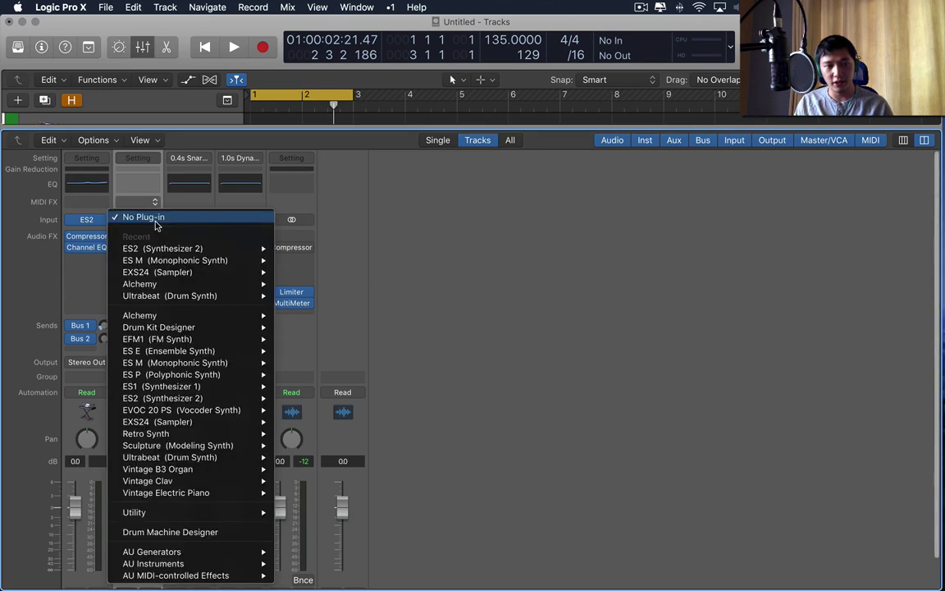
mouse_move(179, 566)
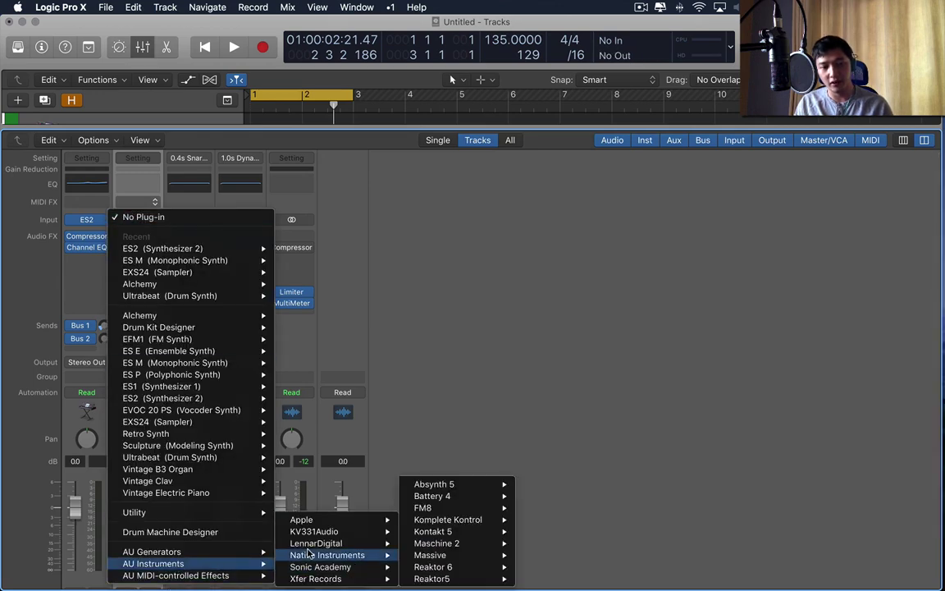
mouse_move(310, 545)
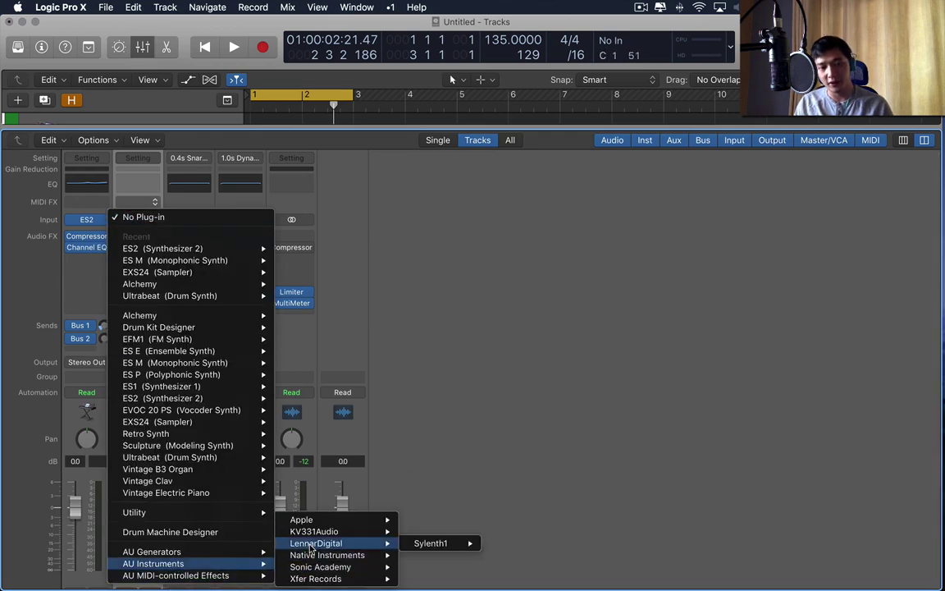
click(429, 545)
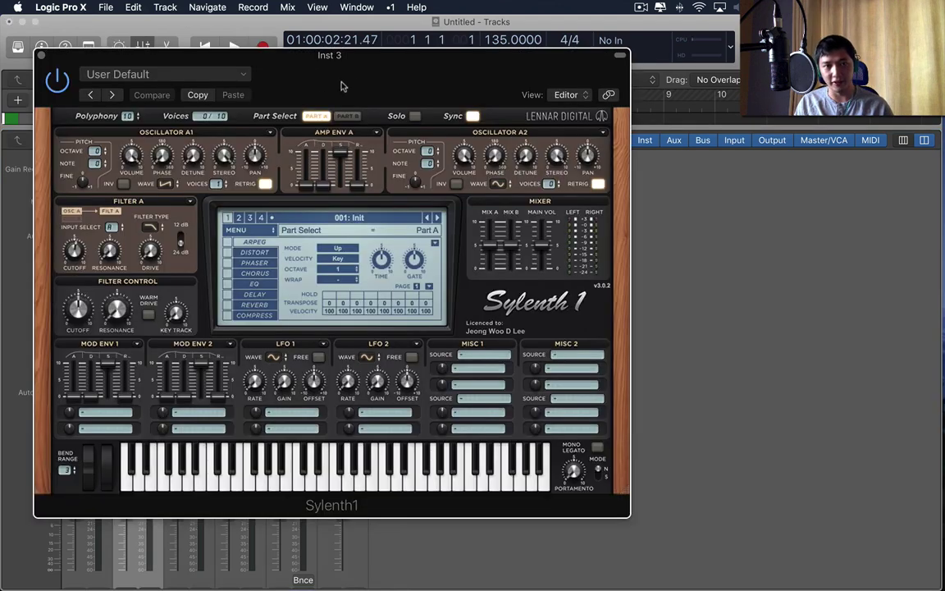
key(x)
drag(342, 83, 471, 52)
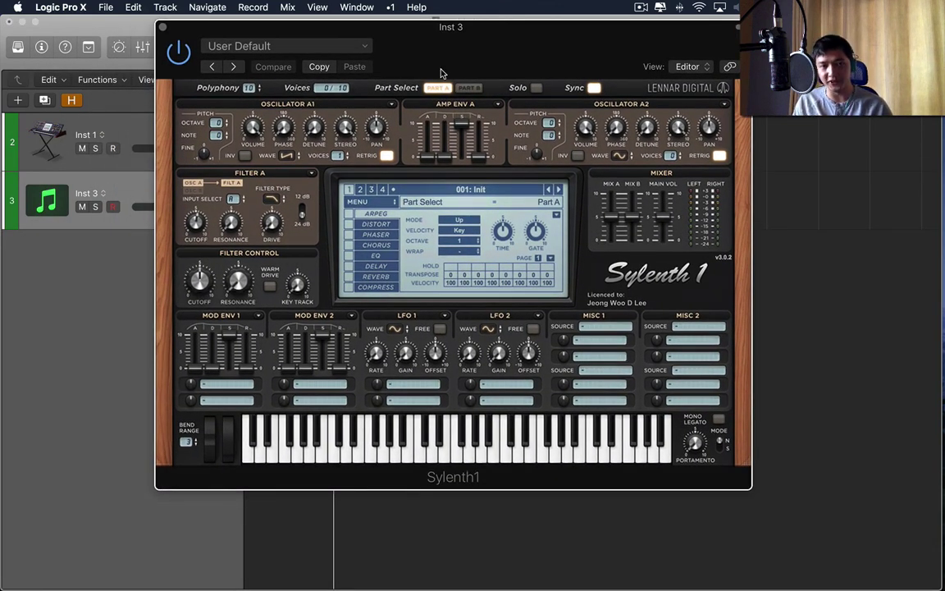
key(super+w)
Step: Check the Library for Sylenth1 presets, hide it, and glance at the Sylenth1 results in Ableton Live
key(y)
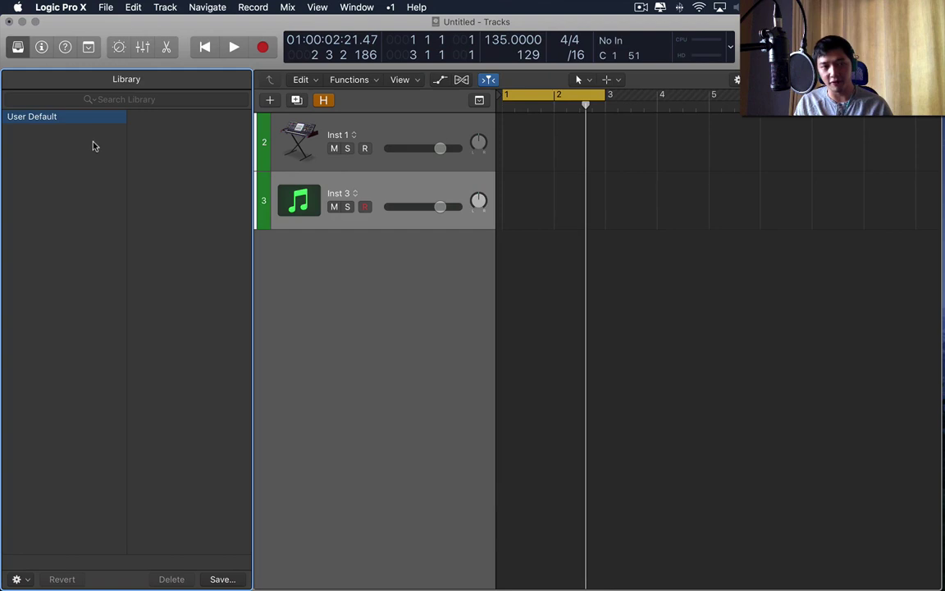
key(y)
key(ctrl+Left)
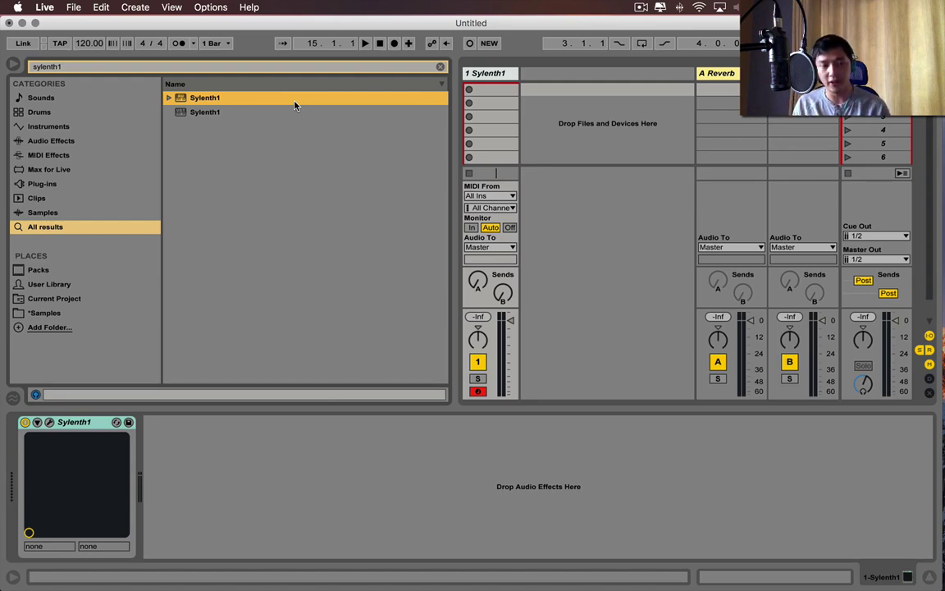
key(ctrl+Right)
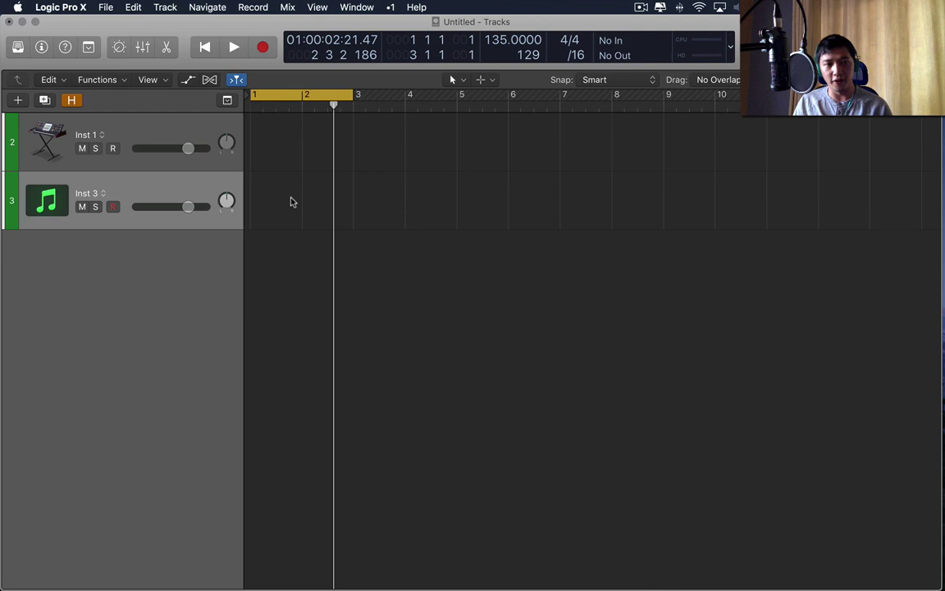
Step: Open the file browser in Logic Pro X and search the Producerschoice sample folder for "kick"
key(f)
click(753, 152)
key(BackSpace)
text(ki)
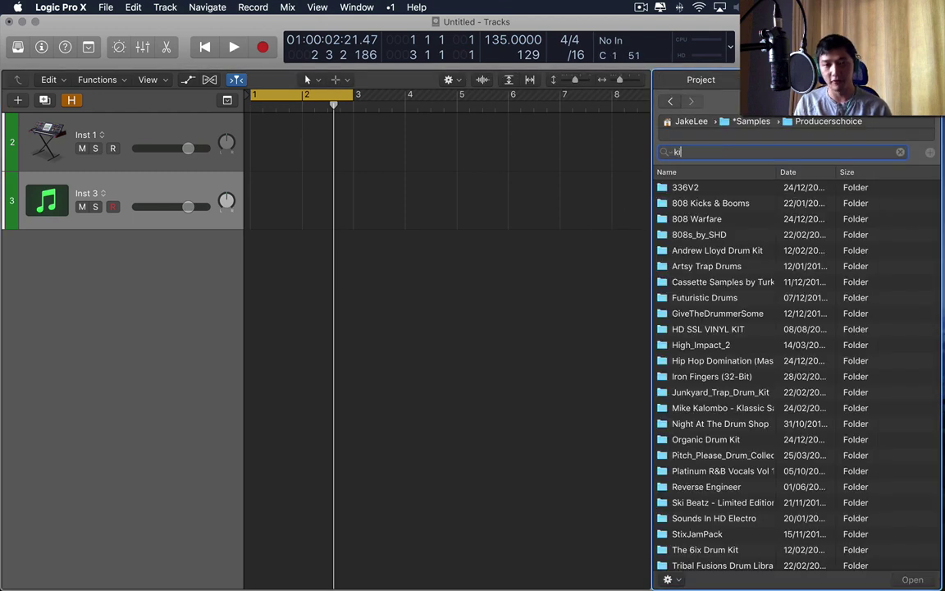
text(ck)
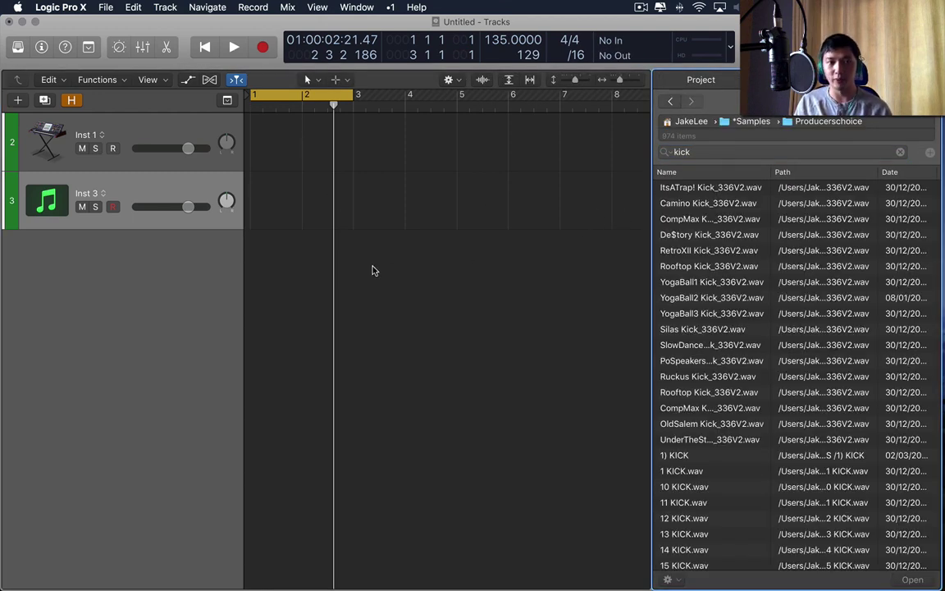
Step: Delete the Inst 1 and Inst 3 tracks and create a new software instrument track
click(195, 130)
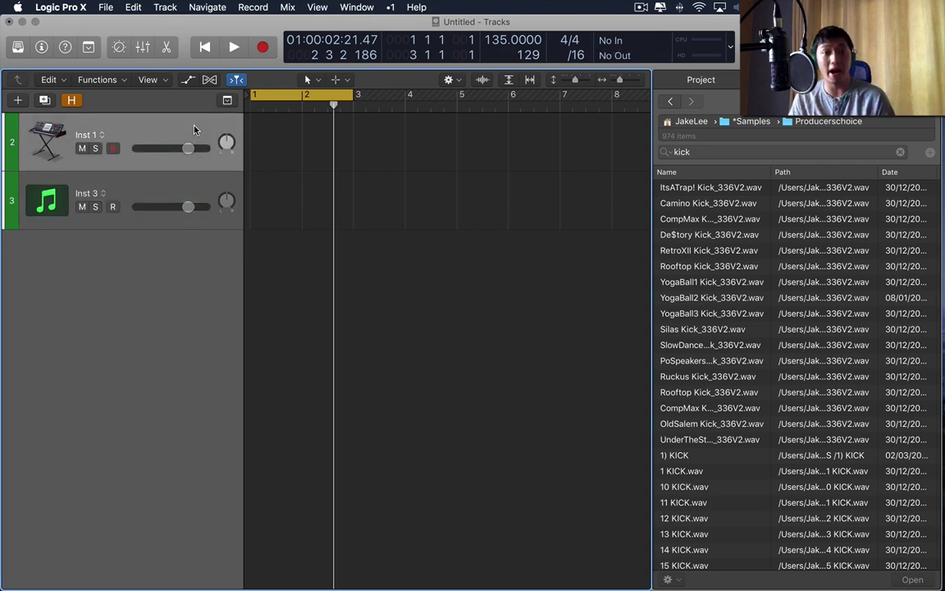
key(super+BackSpace)
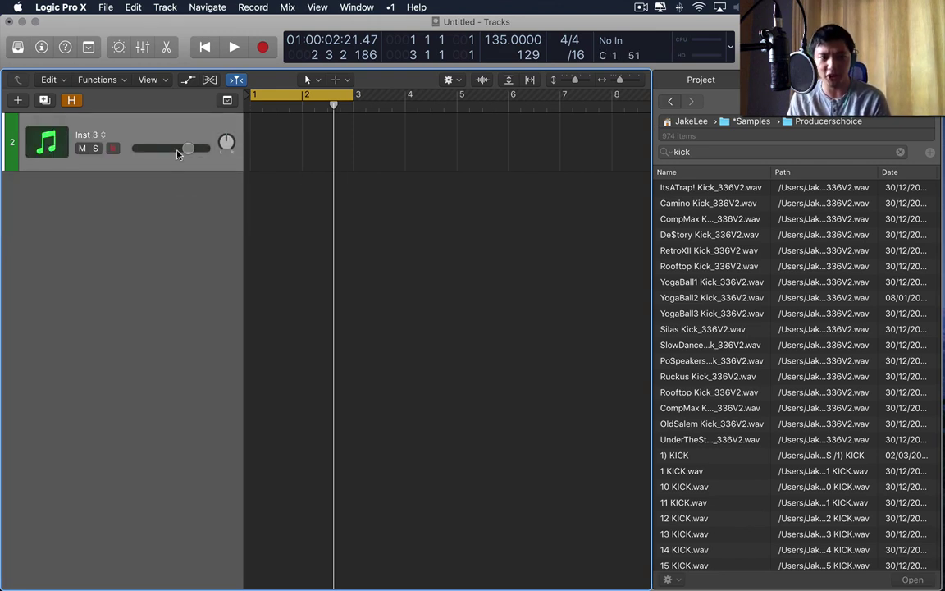
key(super+BackSpace)
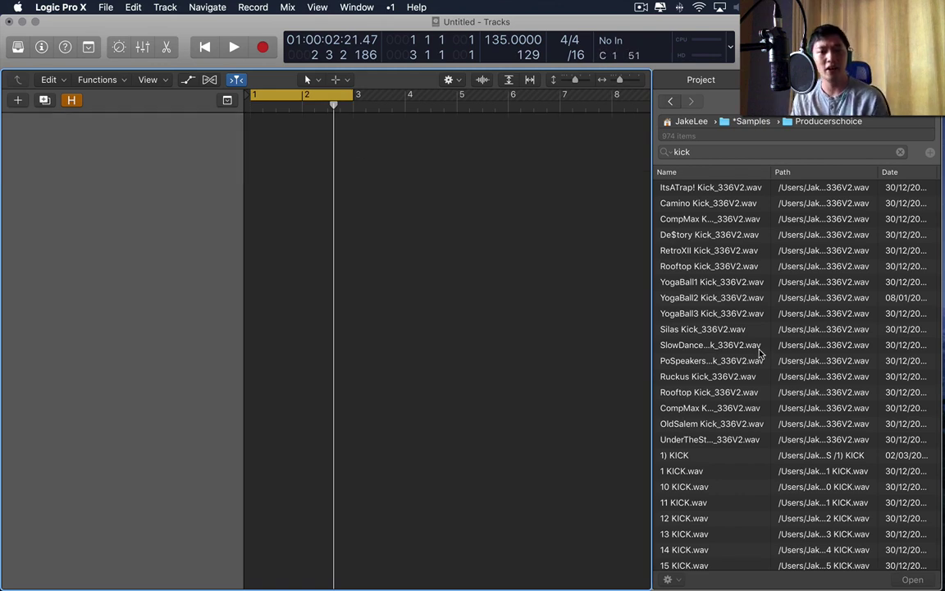
key(alt+super+s)
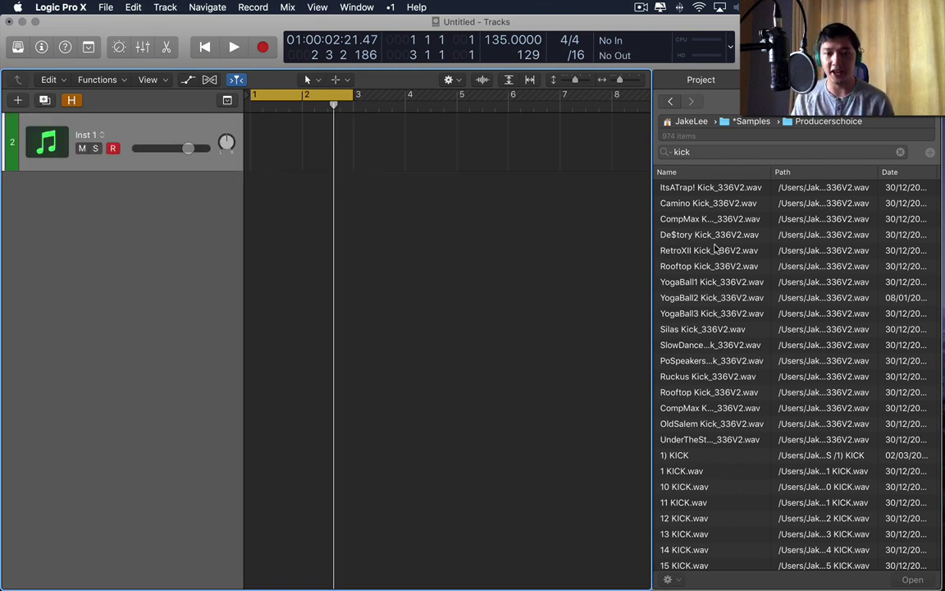
Step: Audition the kick samples from RetroXII Kick_336V2.wav down to YogaBall3 Kick_336V2.wav
click(721, 249)
key(Down)
key(Down)
key(Down)
key(Down)
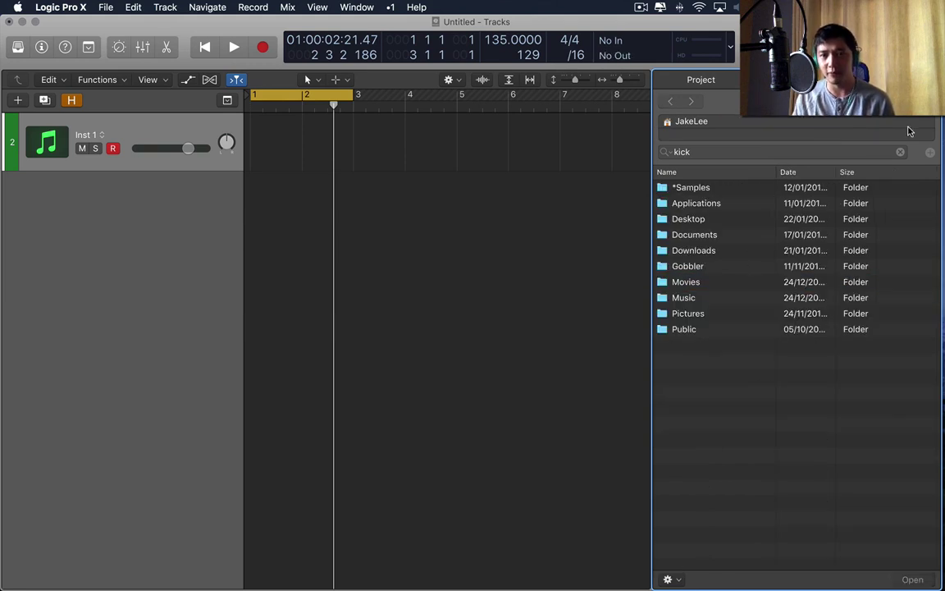
Step: Open the *Samples folder from the home folder and search it for "kick"
click(926, 48)
click(927, 47)
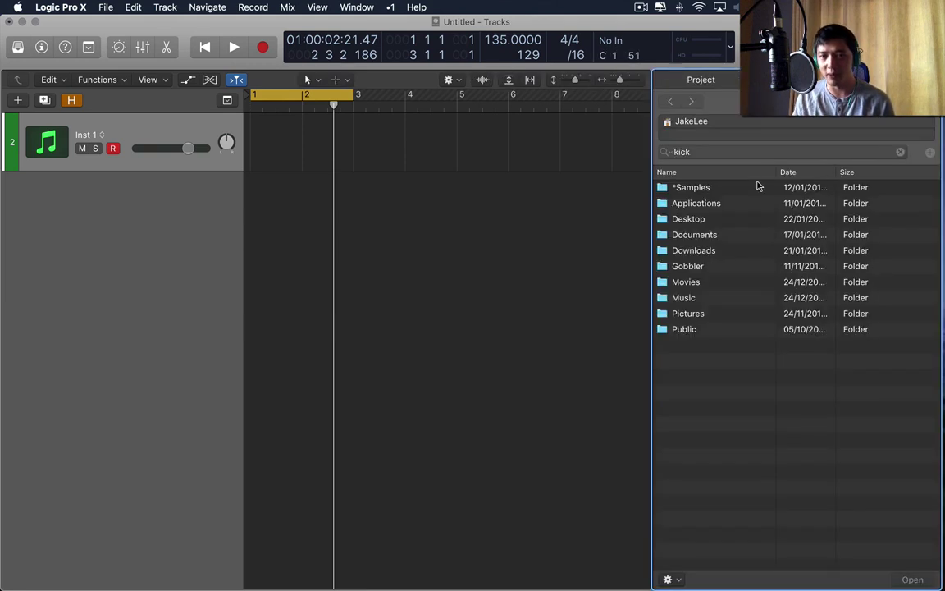
click(721, 193)
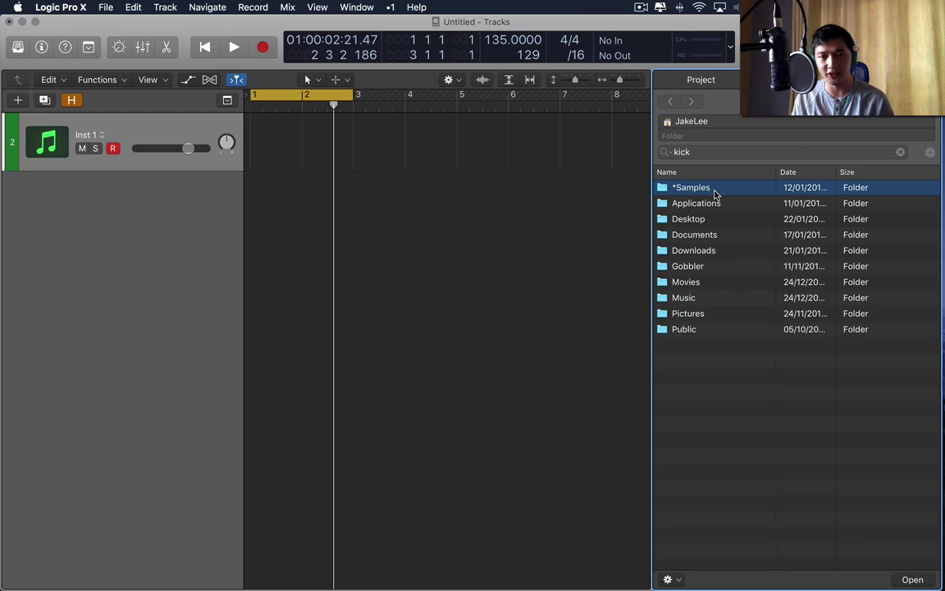
double_click(716, 191)
click(784, 153)
key(Return)
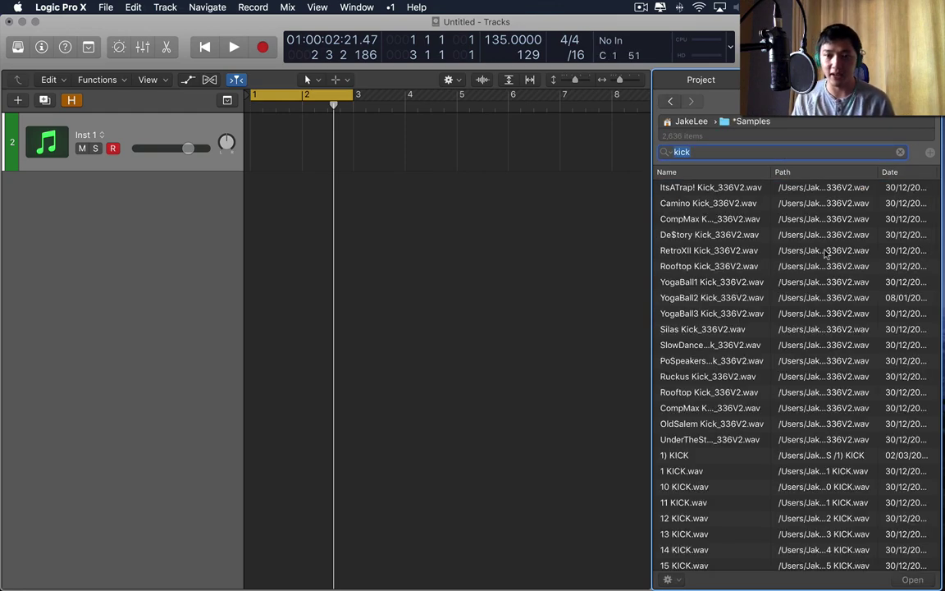
Step: Audition kick samples further down the results, including JUST_kick_heat.wav, JUST_kick_lips.wav and JUST_kick_blue_print.wav
click(756, 283)
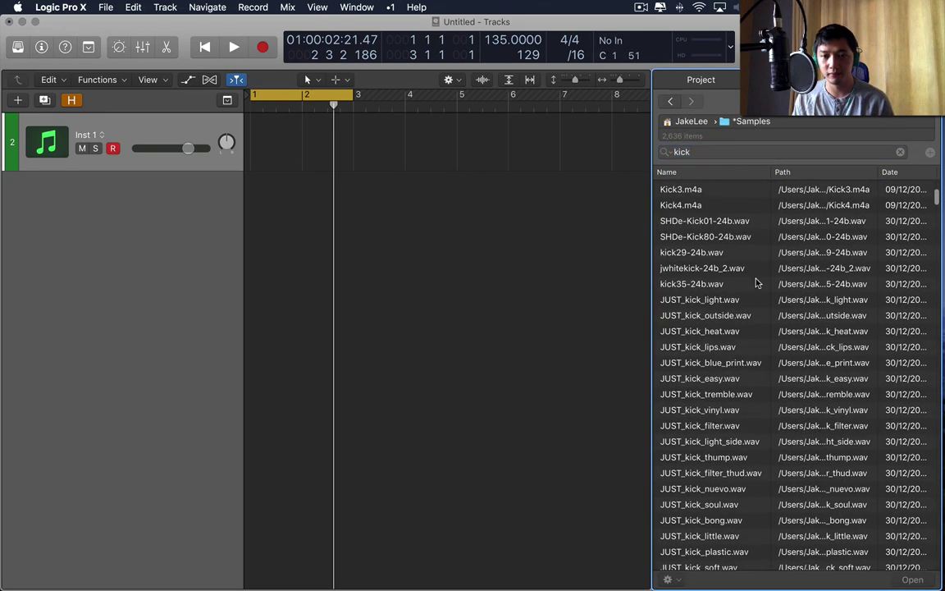
key(Down)
click(753, 330)
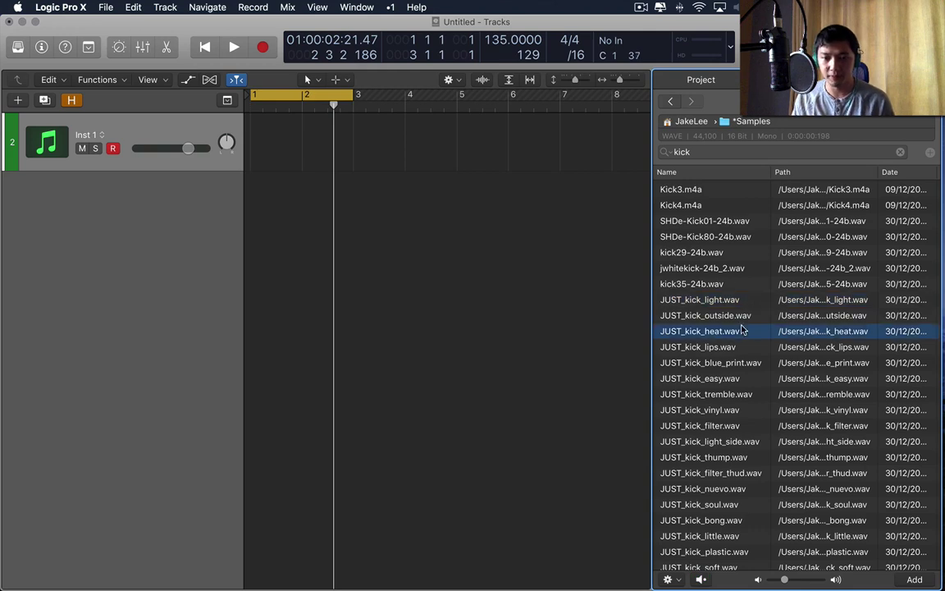
click(736, 347)
click(712, 362)
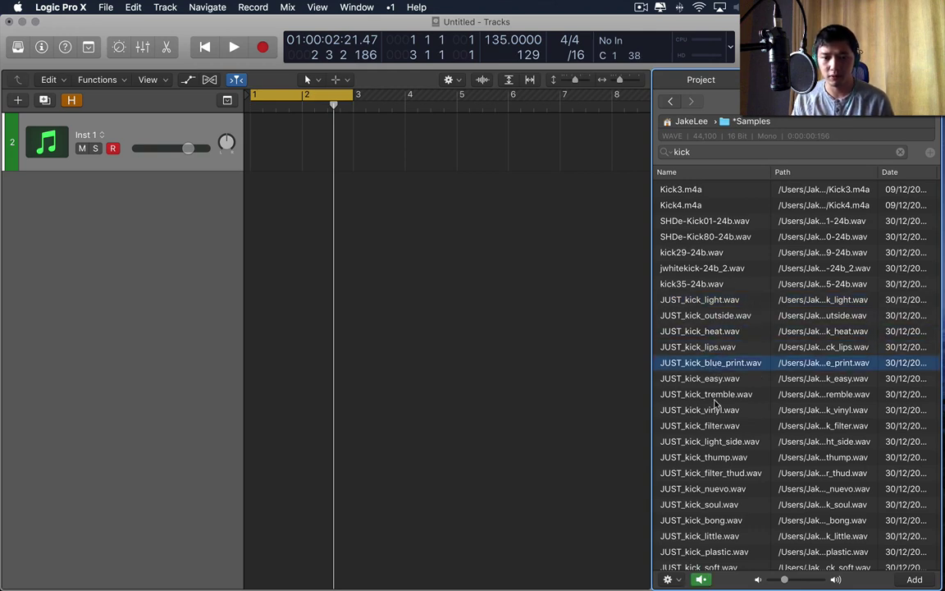
Step: Place JUST_kick_blue_print.wav at bar 3 on a new track below Inst 1 and convert it to a new sampler track
drag(716, 366, 358, 197)
key(f)
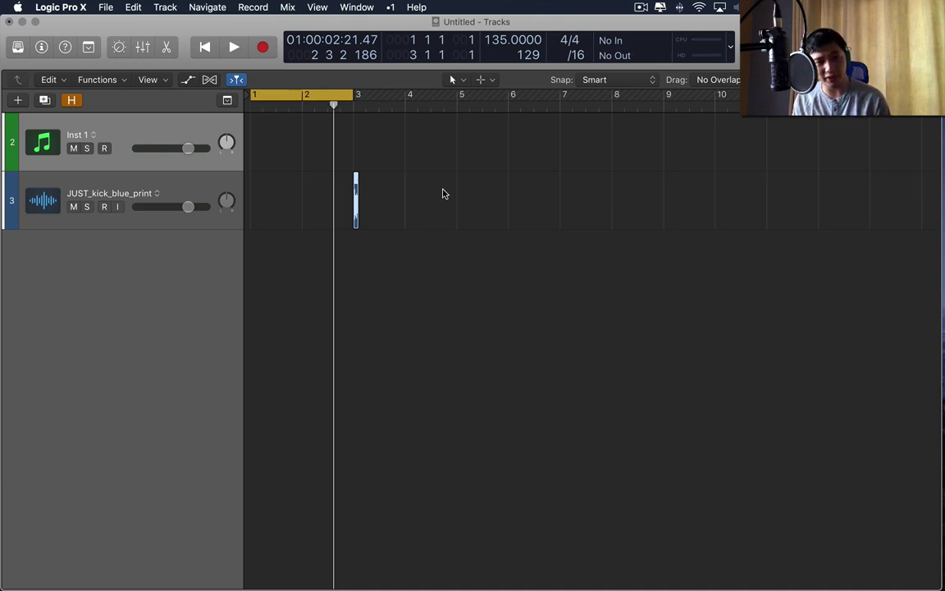
key(ctrl+e)
key(Return)
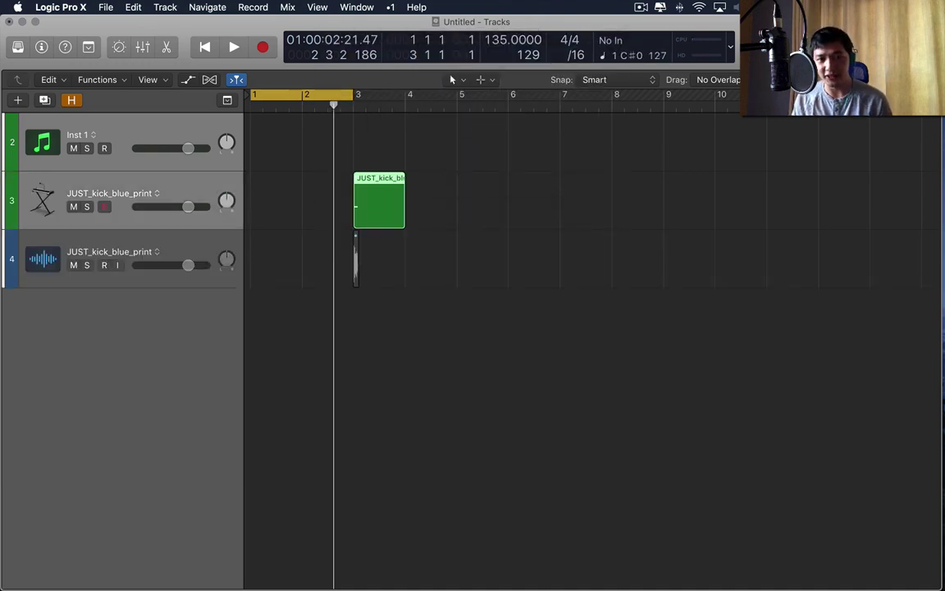
Step: Delete the leftover JUST_kick_blue_print audio track, leaving its sampler track
click(186, 241)
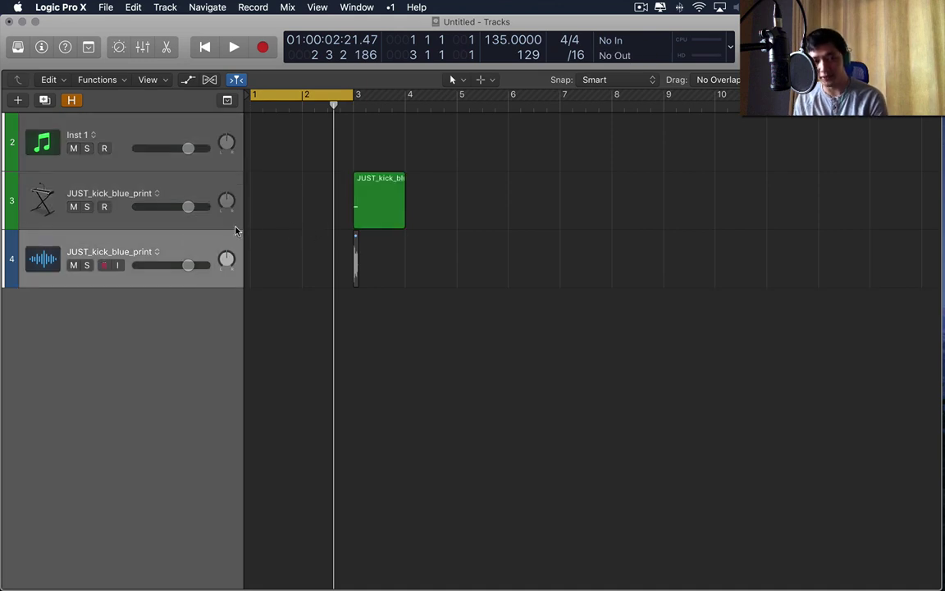
key(super+BackSpace)
key(Return)
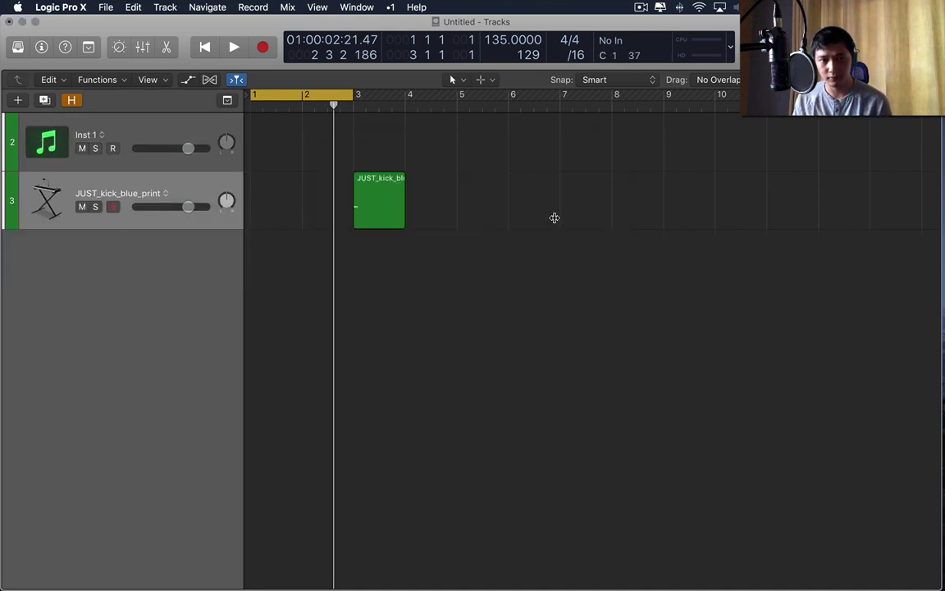
Step: Move and extend the JUST_kick_blue_print region so it spans bars 1 and 2, and lower its track's volume
drag(371, 204, 348, 217)
click(284, 217)
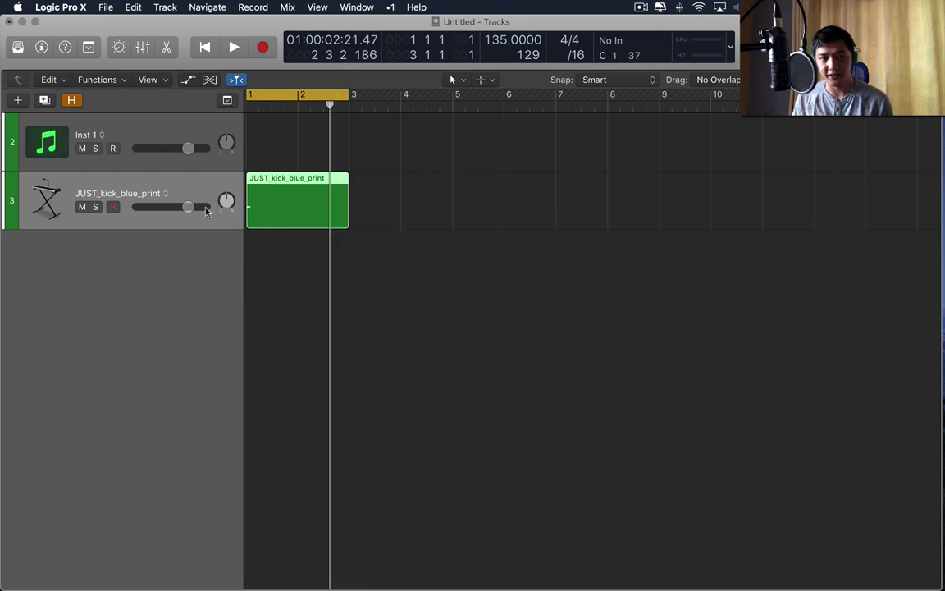
drag(189, 207, 169, 209)
click(533, 212)
Step: Add a second C3 note on the last sixteenth before beat 2 of the kick region and set its velocity to 127
click(304, 210)
key(p)
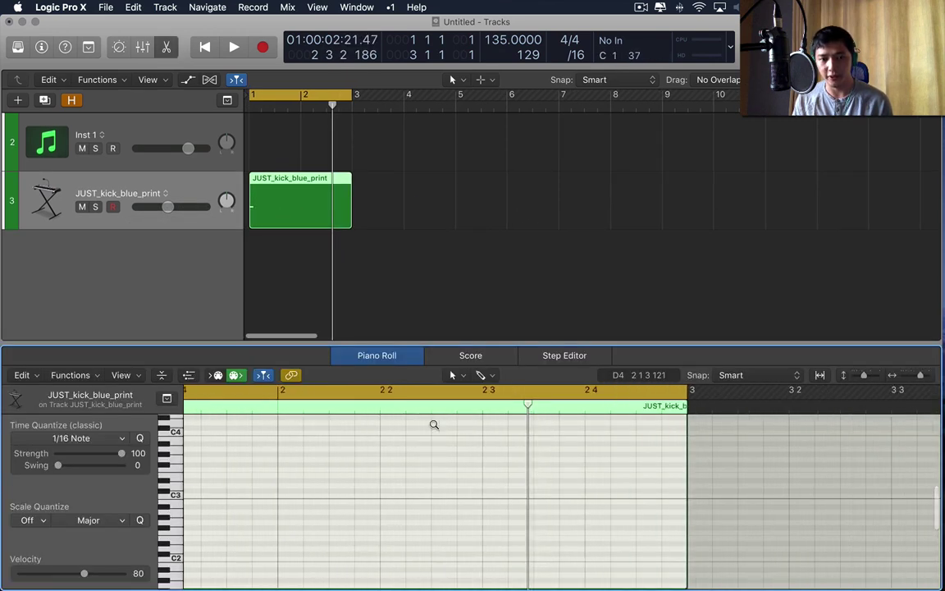
click(363, 496)
super+click(352, 497)
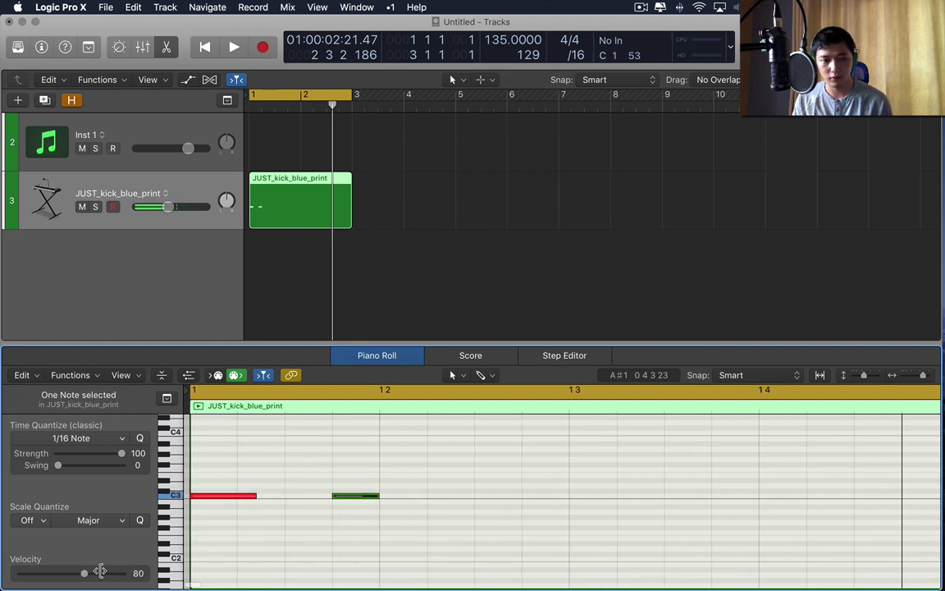
drag(91, 574, 125, 575)
key(p)
Step: Lower the kick sampler track's volume to about -13.0 dB and play the start of the two-note pattern
click(514, 248)
drag(168, 207, 159, 211)
key(space)
key(space)
Step: View the EXS24 sampler interface loaded on the JUST_kick_blue_print track, then close it
key(x)
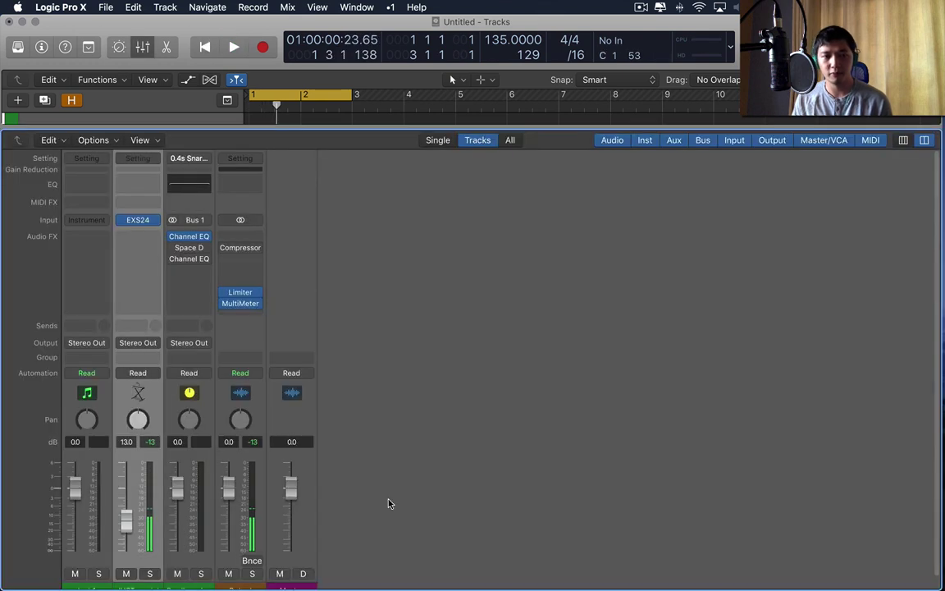
click(142, 220)
key(x)
drag(394, 96, 621, 144)
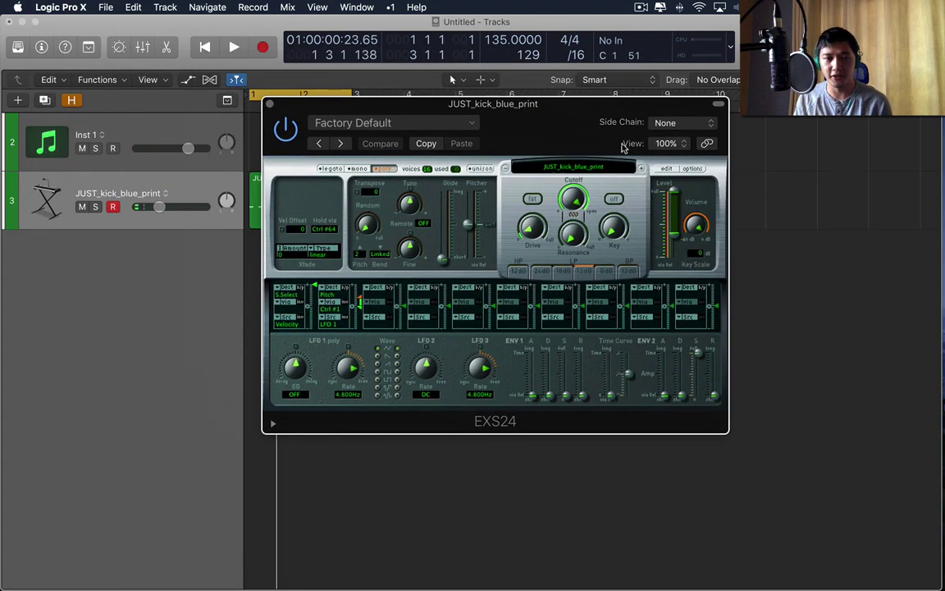
key(super+w)
Step: Open the kick region in the piano roll and audition its second C3 note
double_click(330, 203)
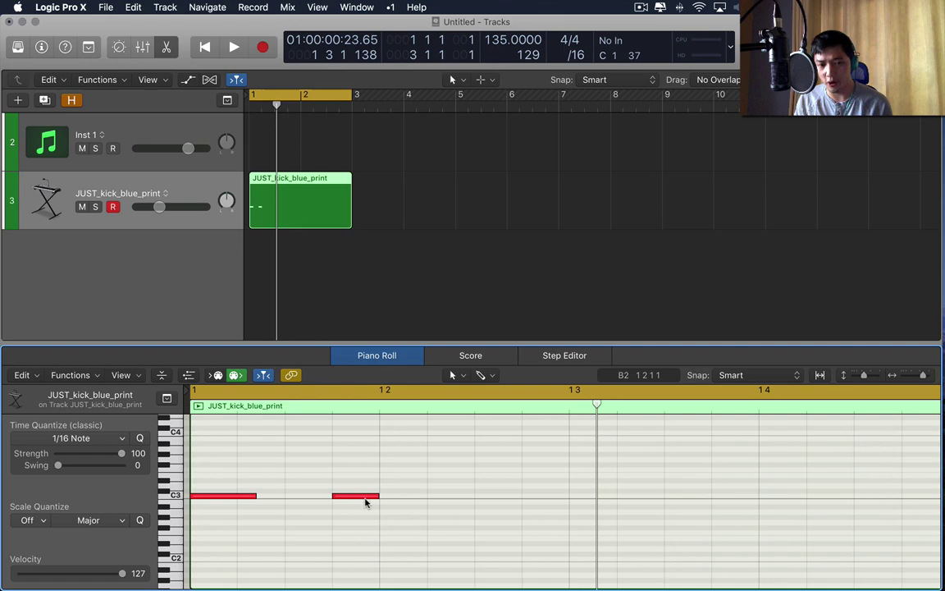
click(353, 496)
mouse_move(353, 498)
mouse_down()
mouse_move(350, 484)
mouse_move(355, 499)
mouse_up()
Step: Open the kick track's EXS24 instrument for editing and set the sample zone's key range from C#-2 to G8
key(x)
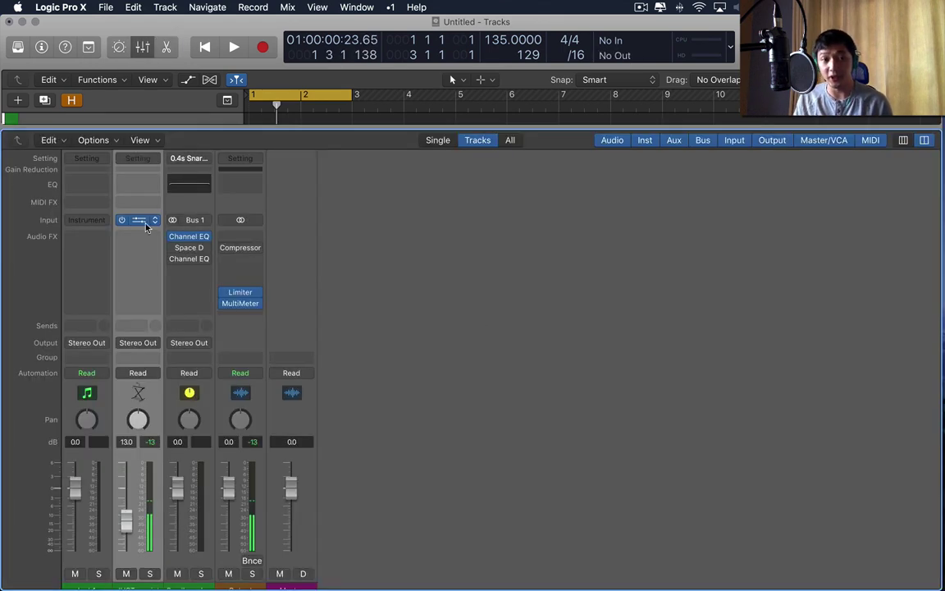
click(138, 220)
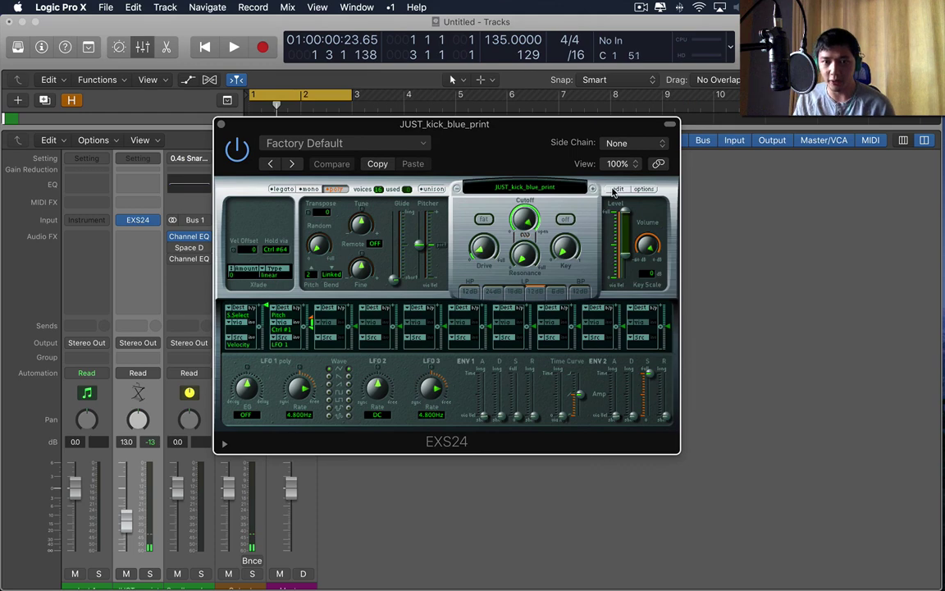
click(615, 190)
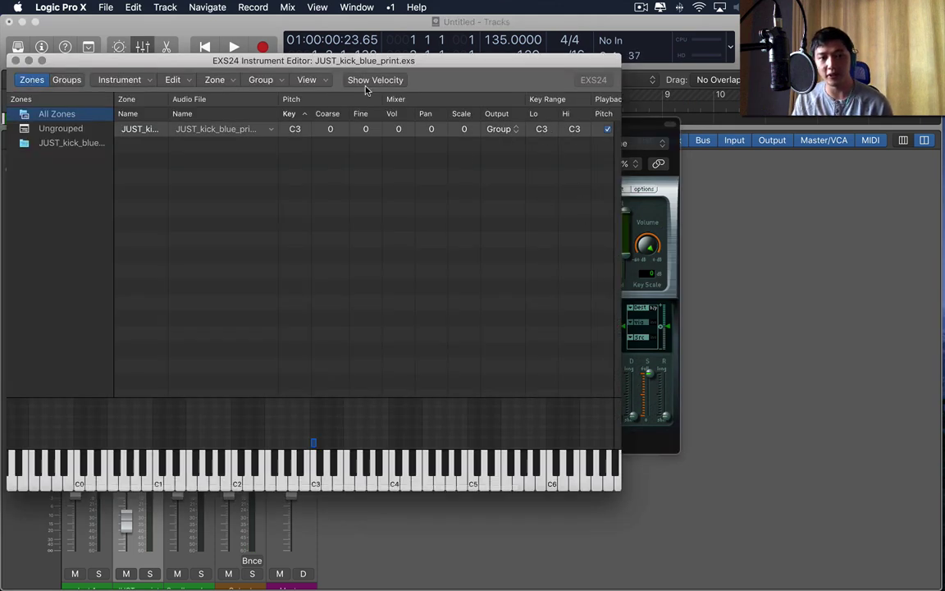
drag(549, 128, 554, 217)
drag(578, 130, 574, 90)
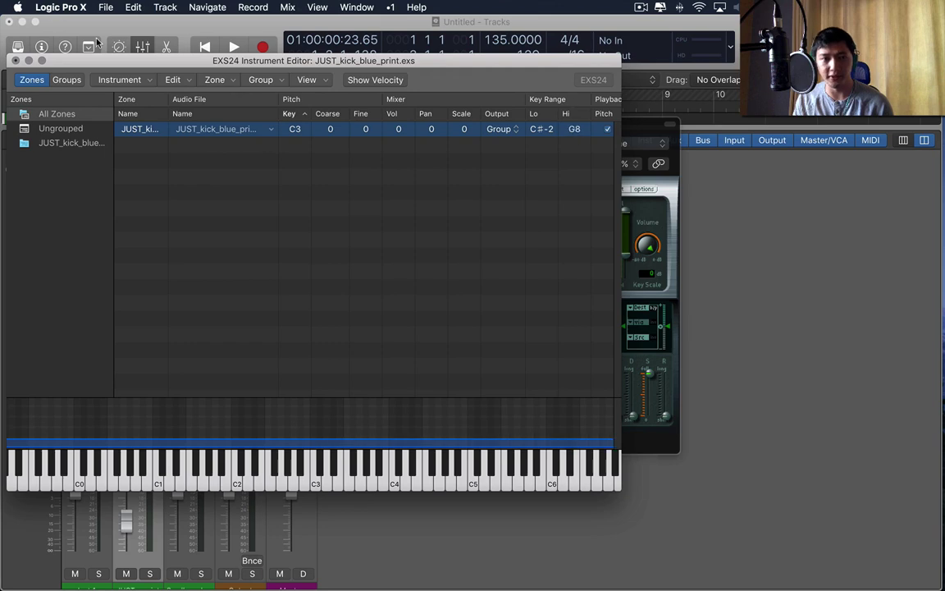
Step: Close the EXS24 instrument editor with its changes saved, and close the sampler window and the mixer
click(15, 59)
key(Return)
key(super+w)
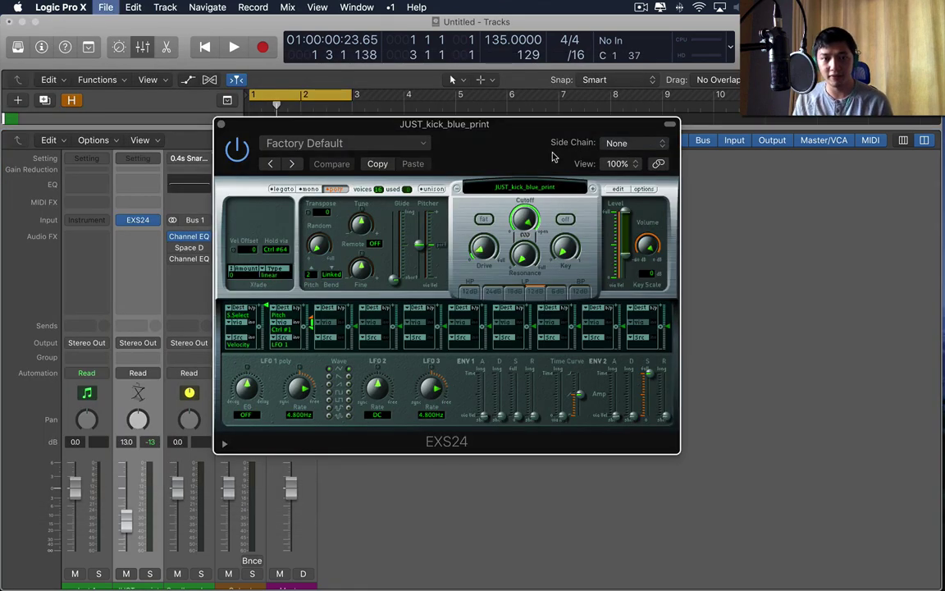
key(x)
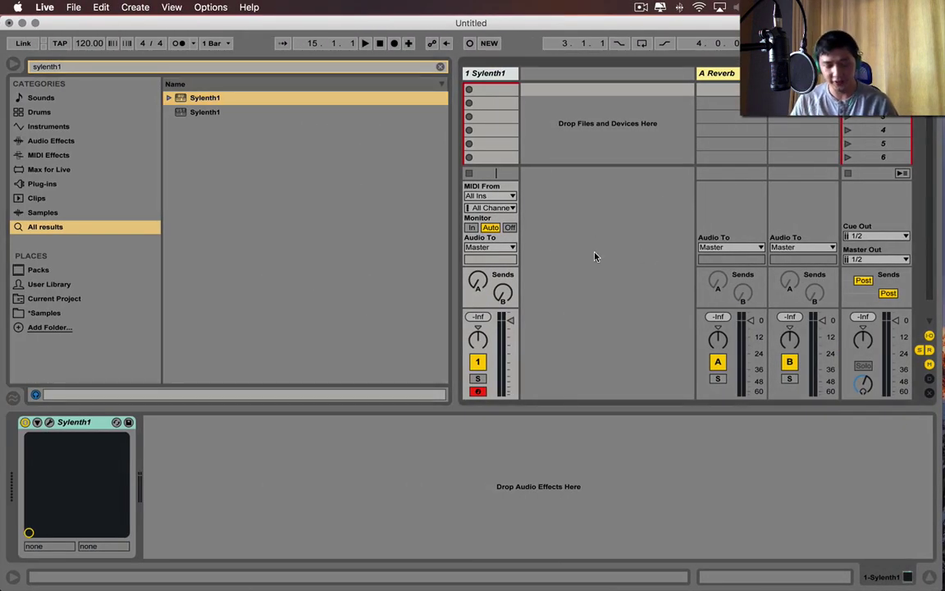
Step: In Ableton Live, add a new MIDI track and search the browser for "kick"
key(super+shift+t)
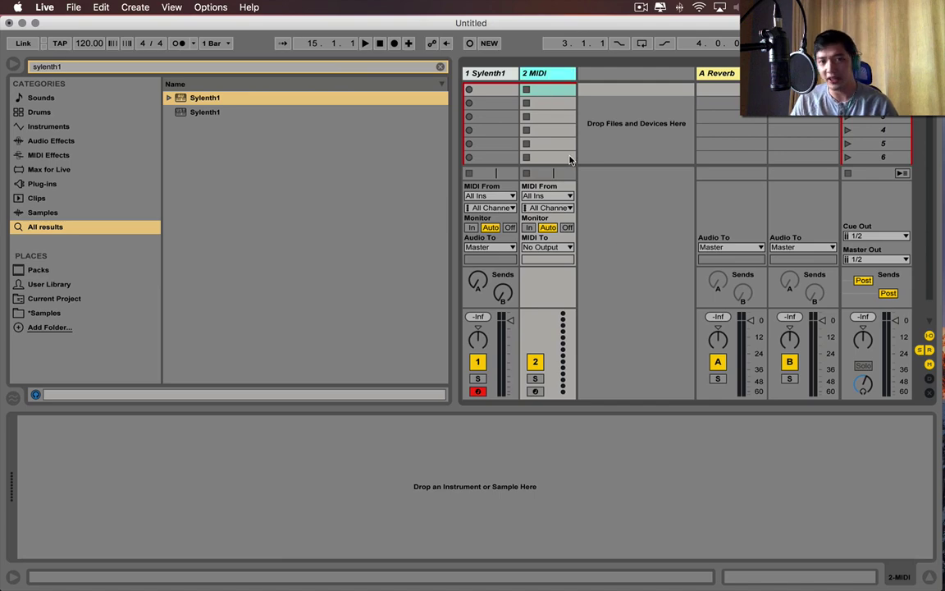
key(super+f)
text(kick)
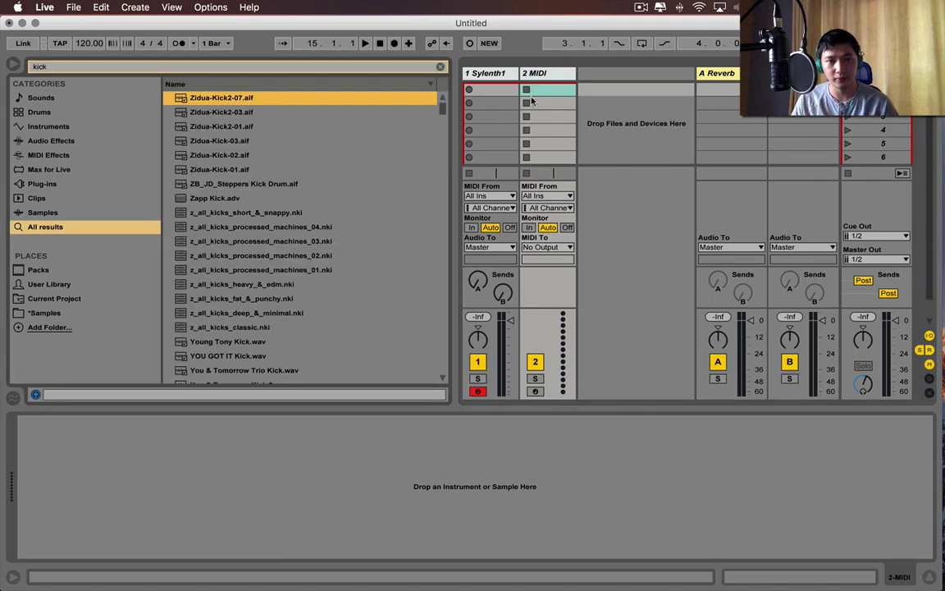
Step: Audition kick samples throughout the search results, including Kick FS 01.aif and dt02_kick-classic_drivendesk_v1.wav
drag(443, 108, 440, 215)
scroll(337, 233, down, 10)
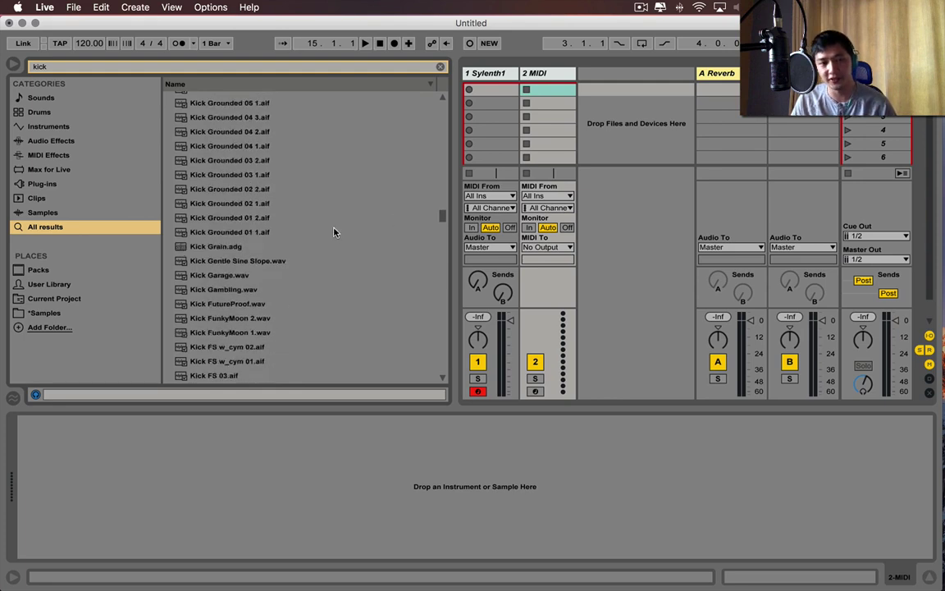
click(313, 202)
click(354, 234)
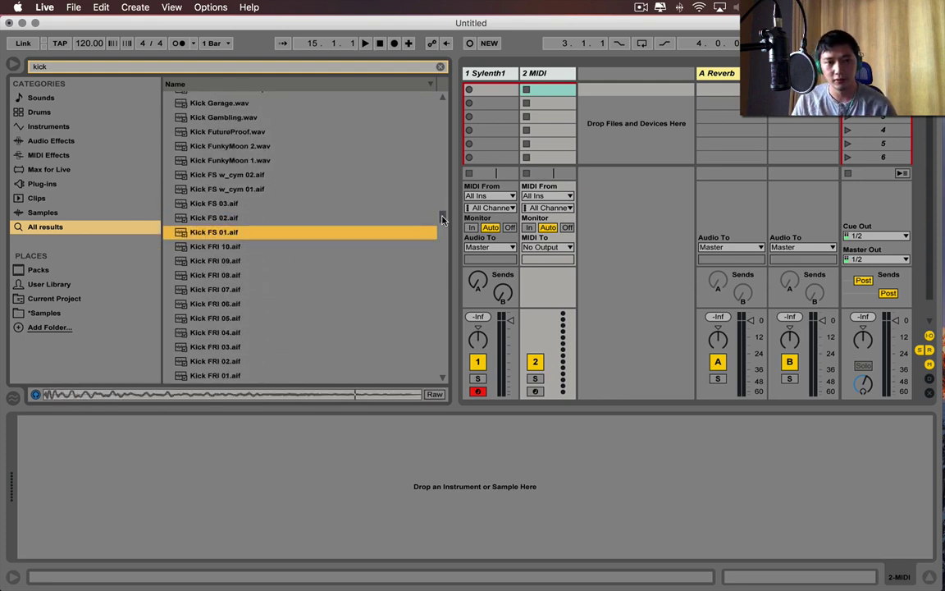
drag(442, 216, 442, 327)
click(308, 210)
click(299, 236)
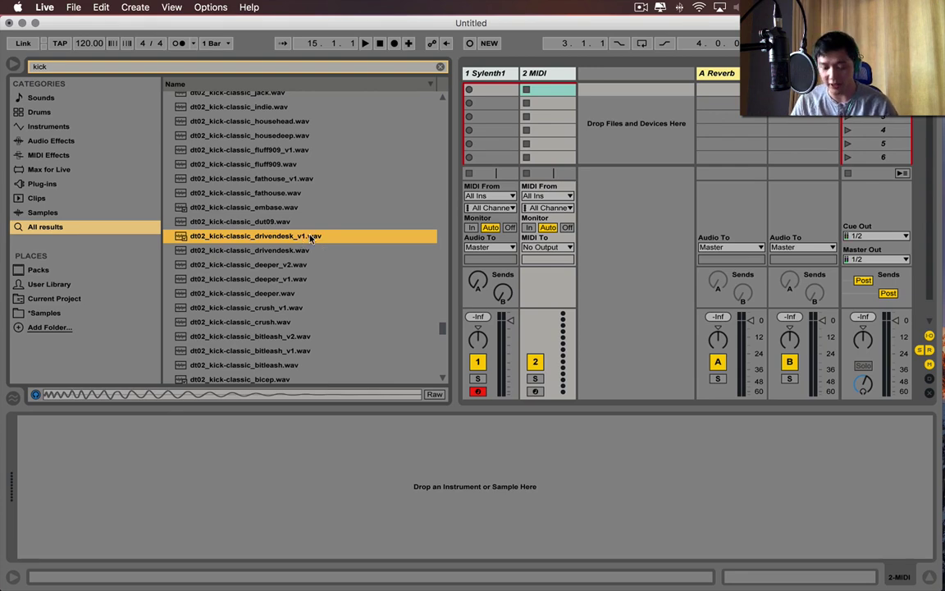
Step: Load dt02_kick-classic_drivendesk_v1.wav onto the MIDI track as a 1-Shot sampler instrument and lower the track volume to -9.7 dB
double_click(310, 237)
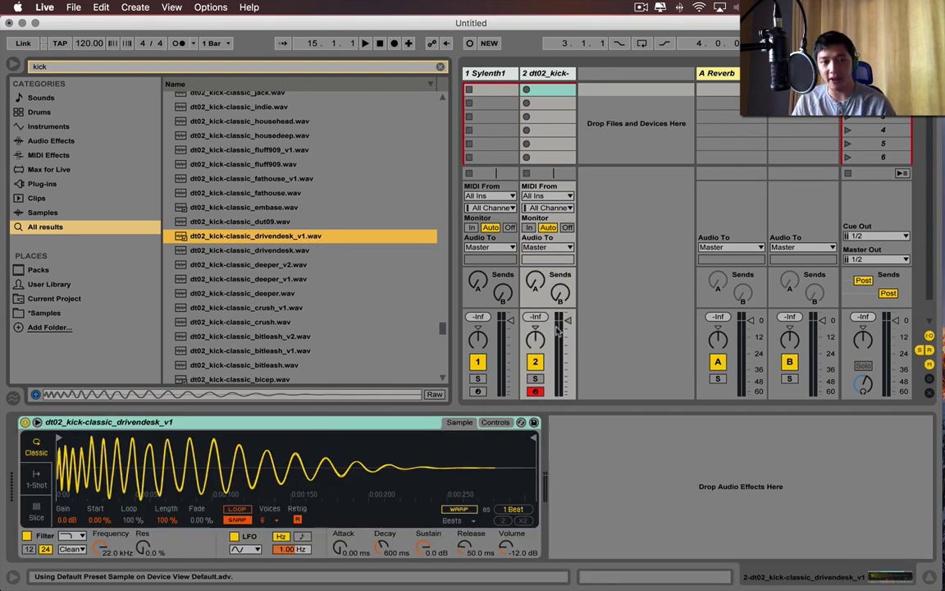
click(36, 479)
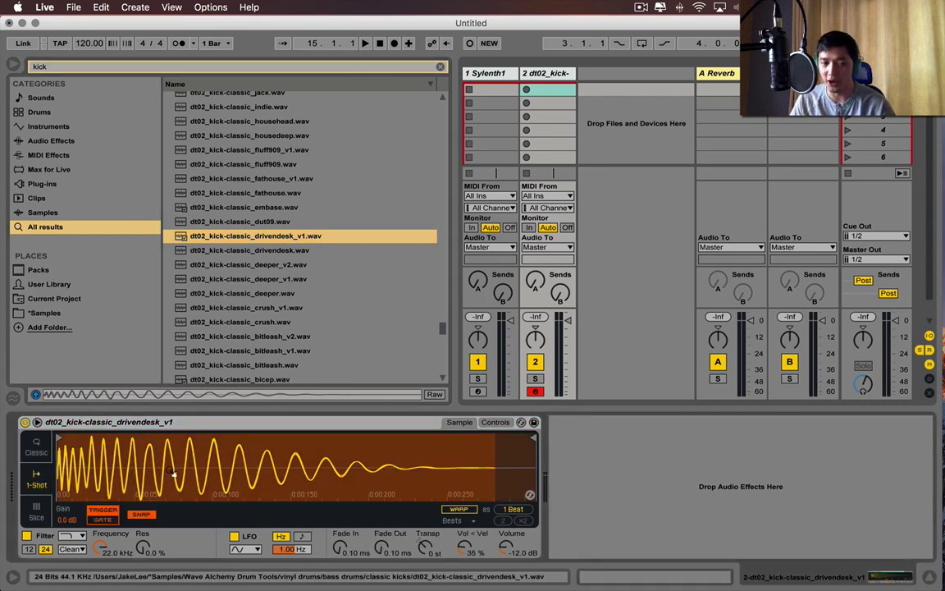
drag(567, 319, 566, 331)
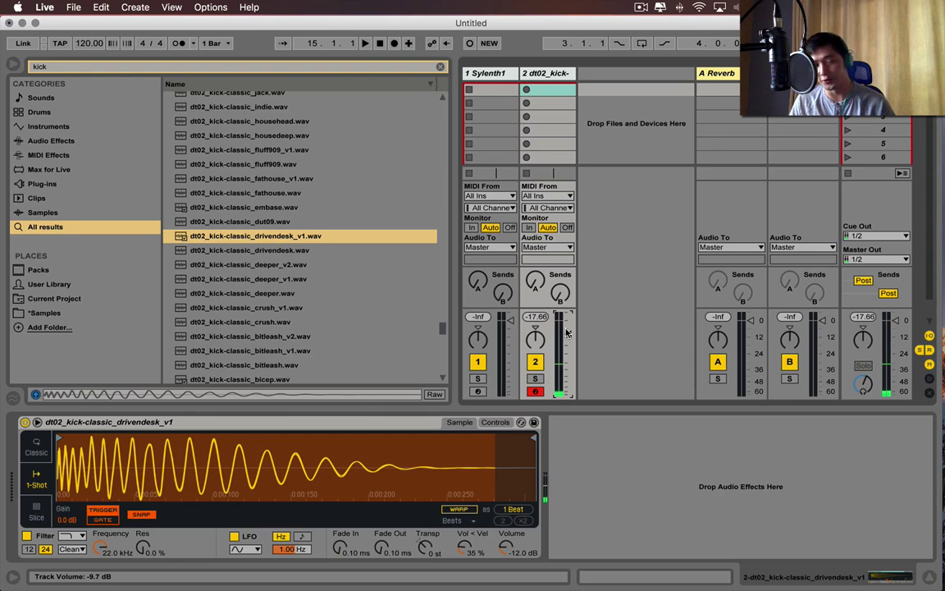
Step: Turn on warping for the kick sample and look through the available warp modes
click(458, 508)
click(464, 525)
click(461, 526)
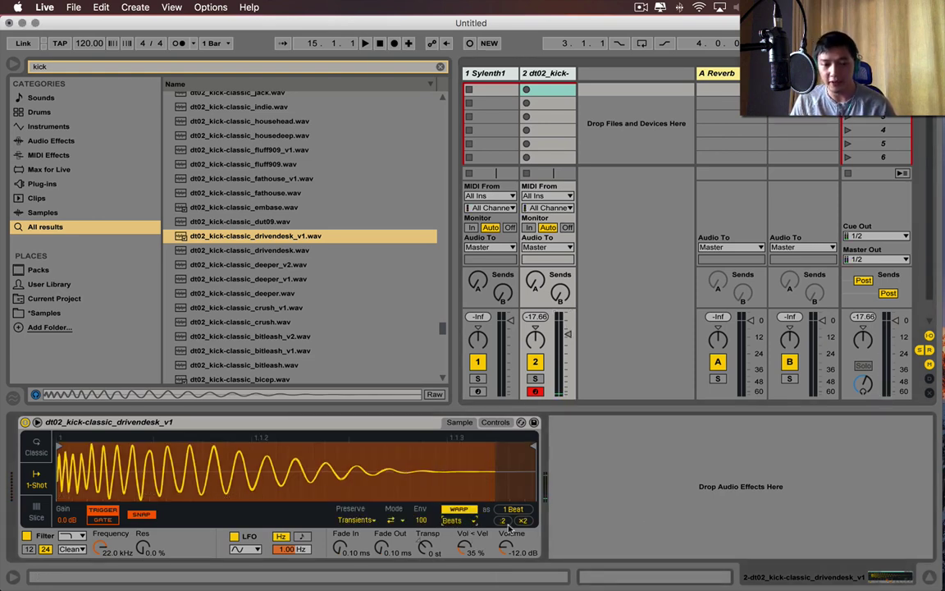
click(461, 525)
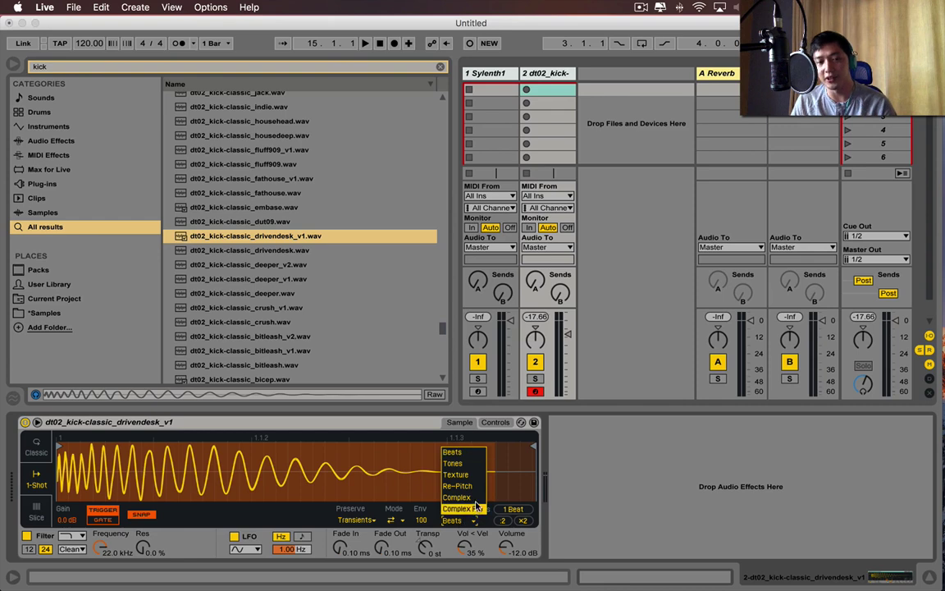
click(586, 456)
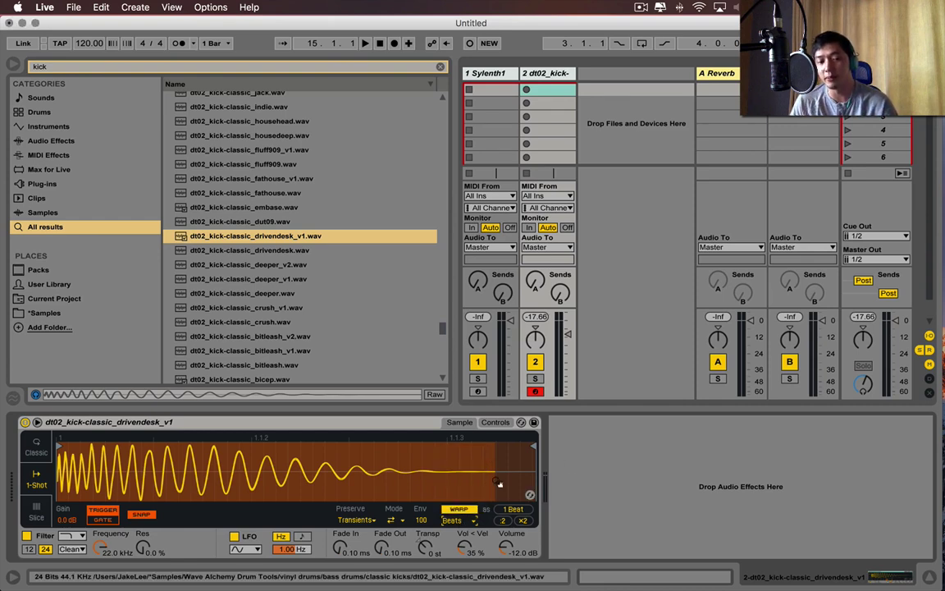
click(465, 520)
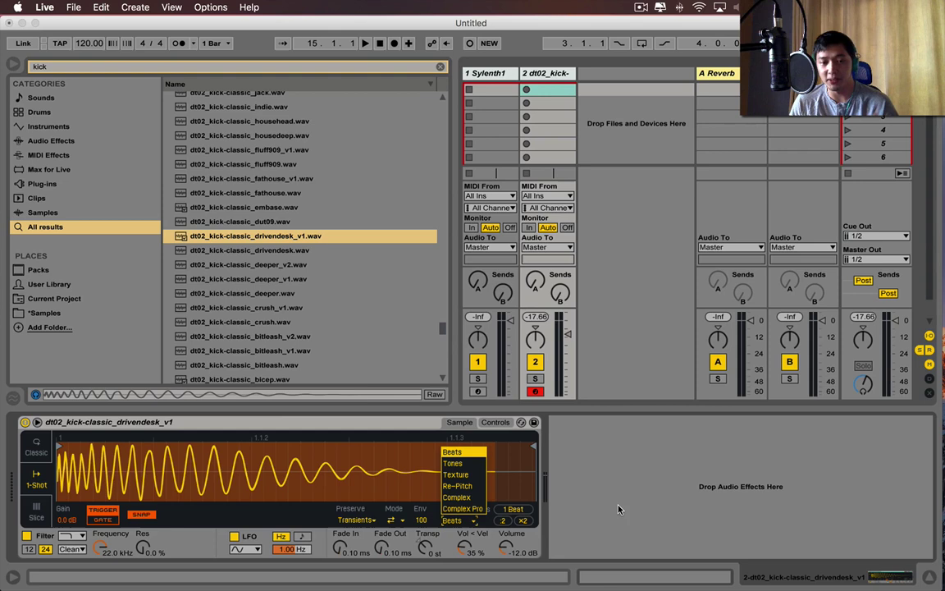
key(Down)
key(Down)
key(Down)
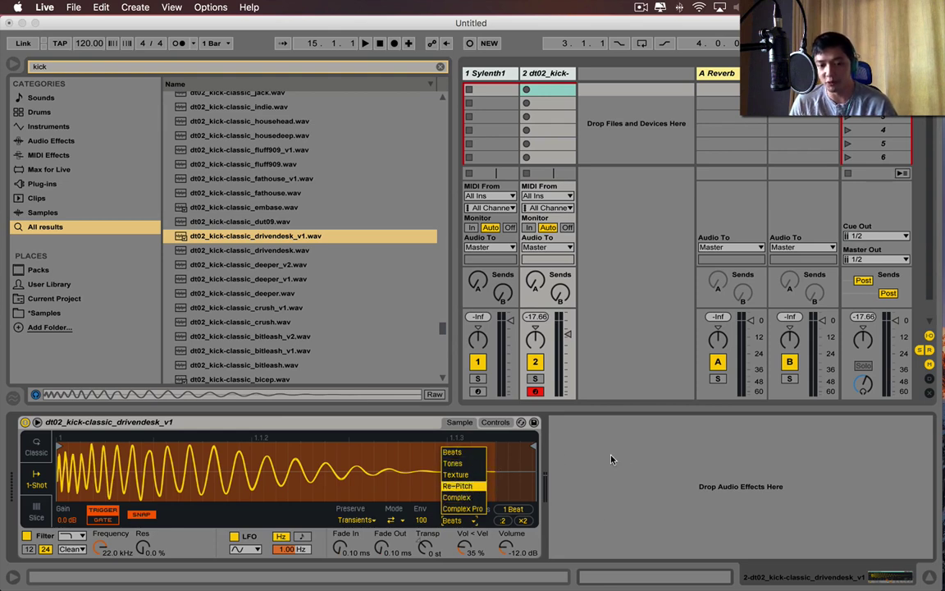
click(611, 460)
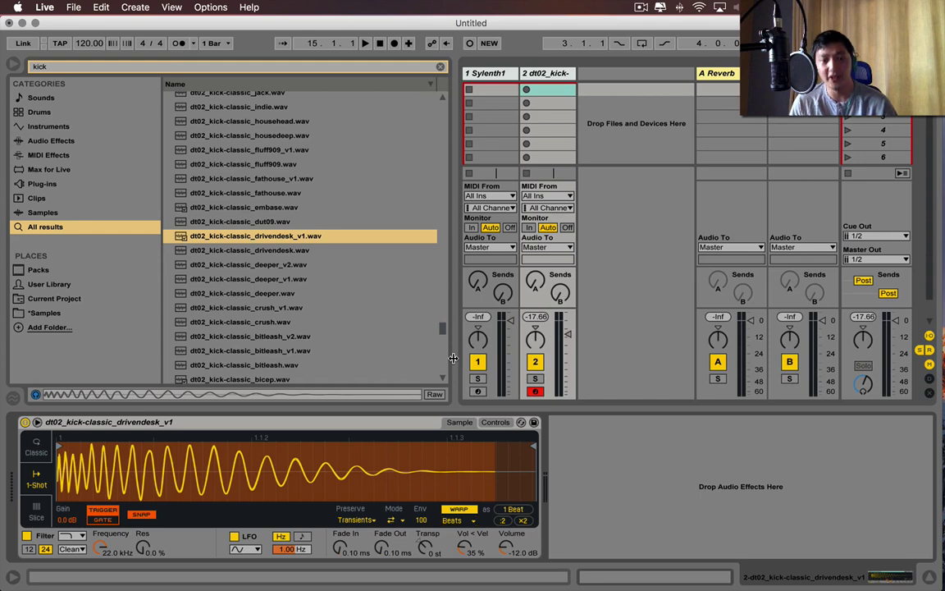
Step: Hide the browser and the kick track's device view, and switch the track's detail area between clip and device views
key(super+alt+b)
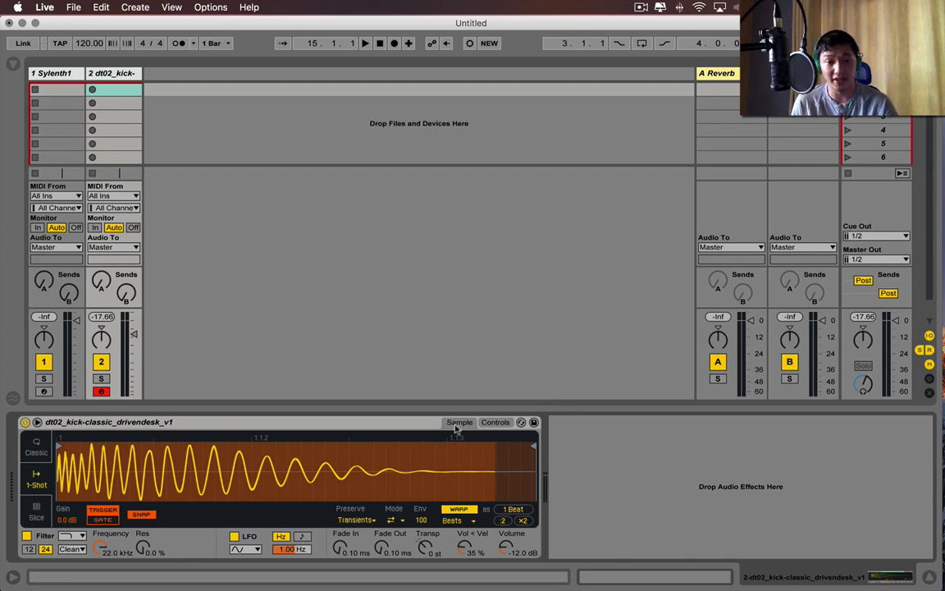
drag(449, 405, 589, 496)
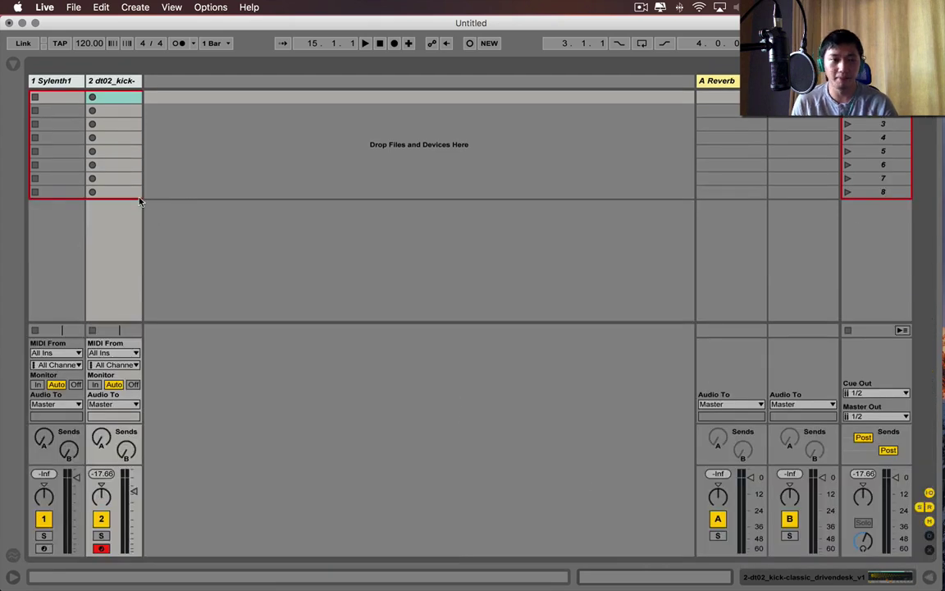
click(115, 80)
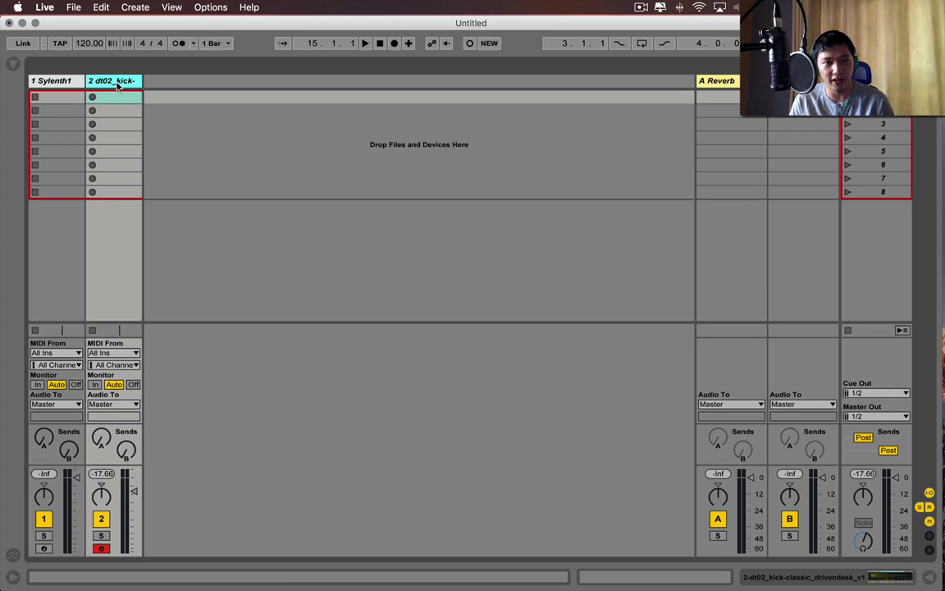
key(shift+Tab)
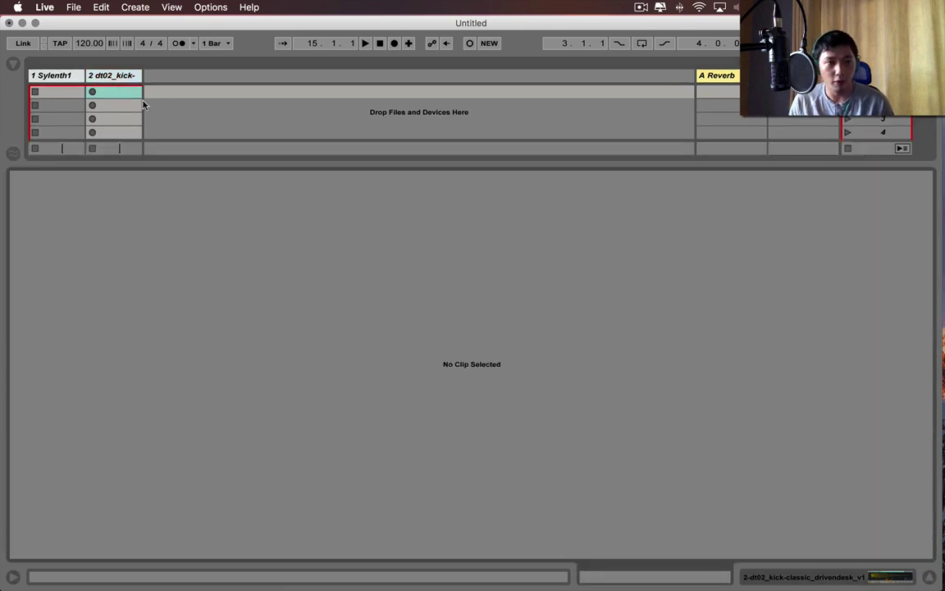
key(shift+Tab)
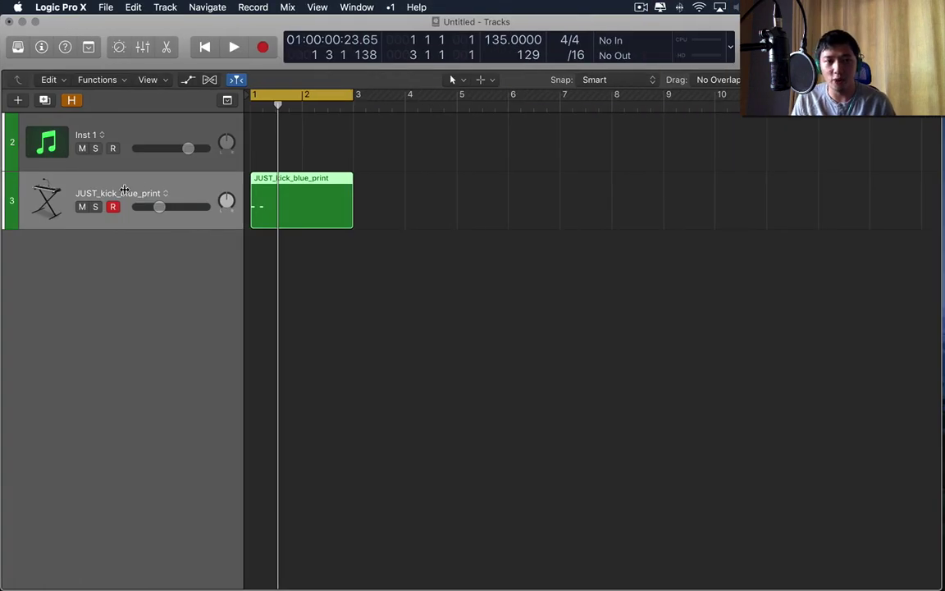
Step: Open the EXS24 instrument on the JUST_kick_blue_print track, scale its window to 98% and reposition it over the tracks area
key(x)
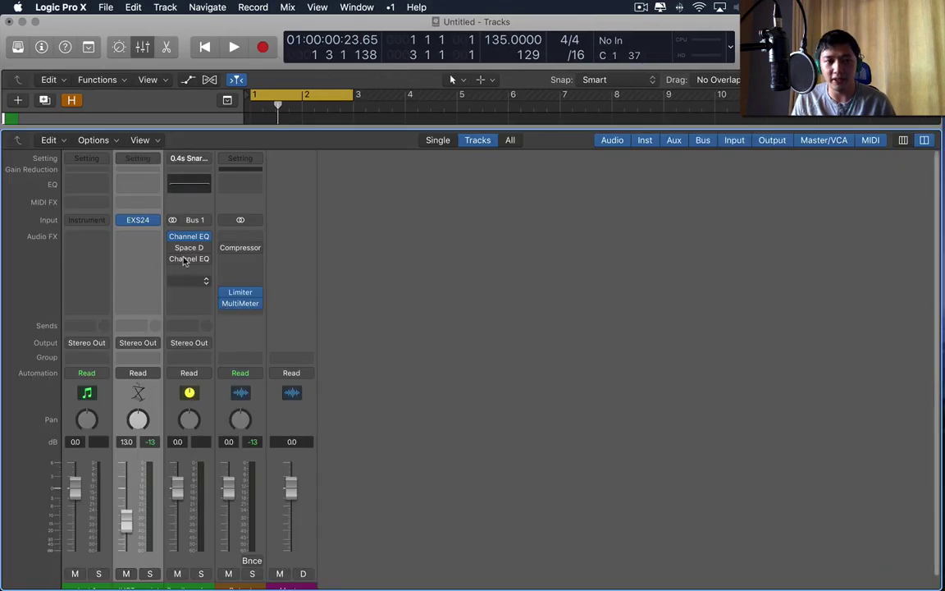
click(140, 218)
key(x)
drag(490, 122, 431, 82)
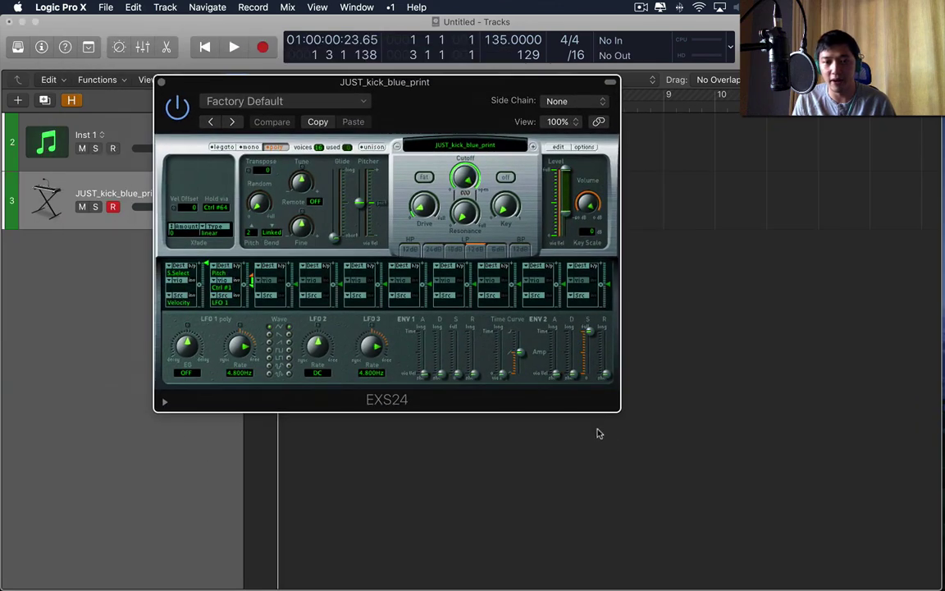
drag(621, 412, 606, 391)
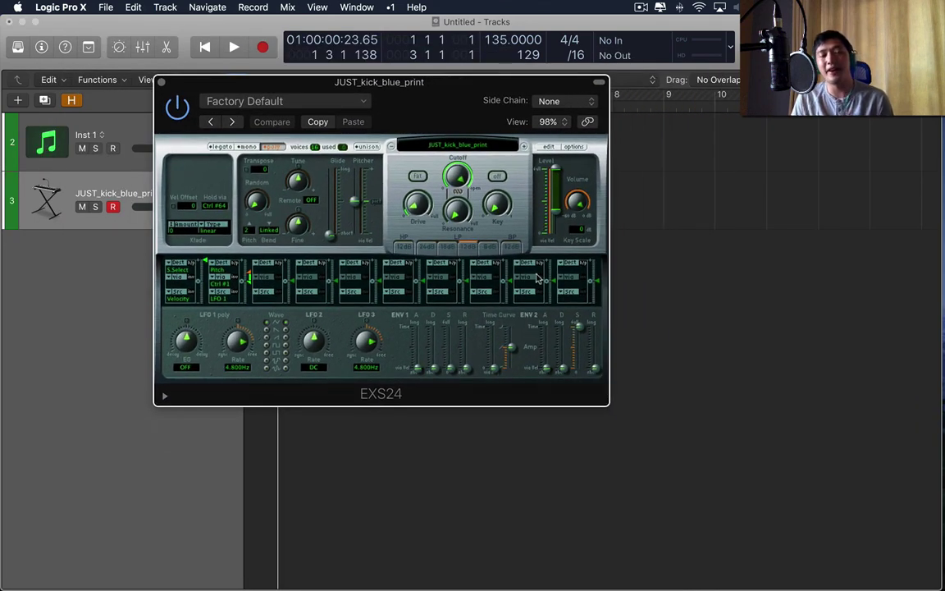
drag(331, 91, 381, 139)
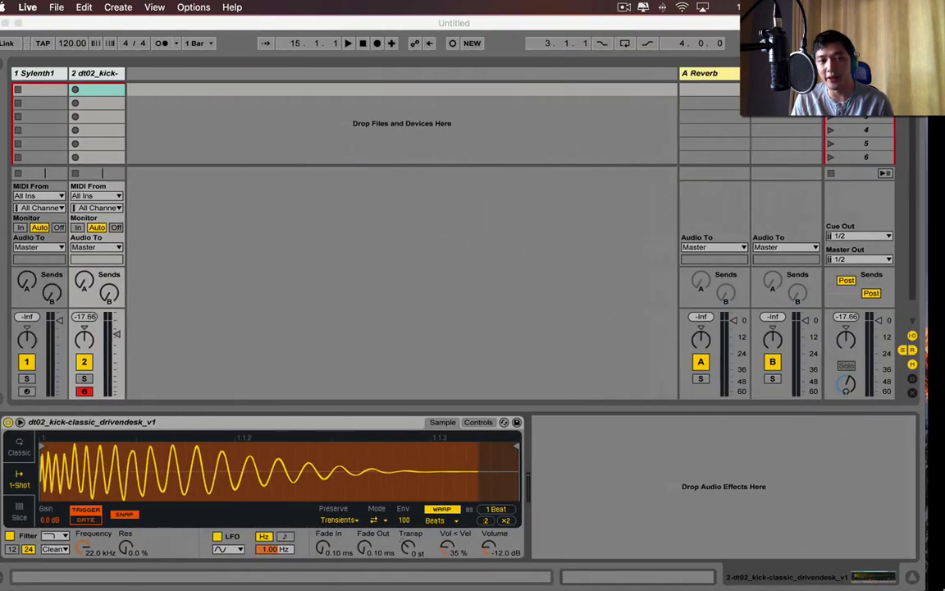
Step: Compare the EXS24 with Ableton Live's kick sampler by switching between both programs, and hide the device view in Live
key(ctrl+Right)
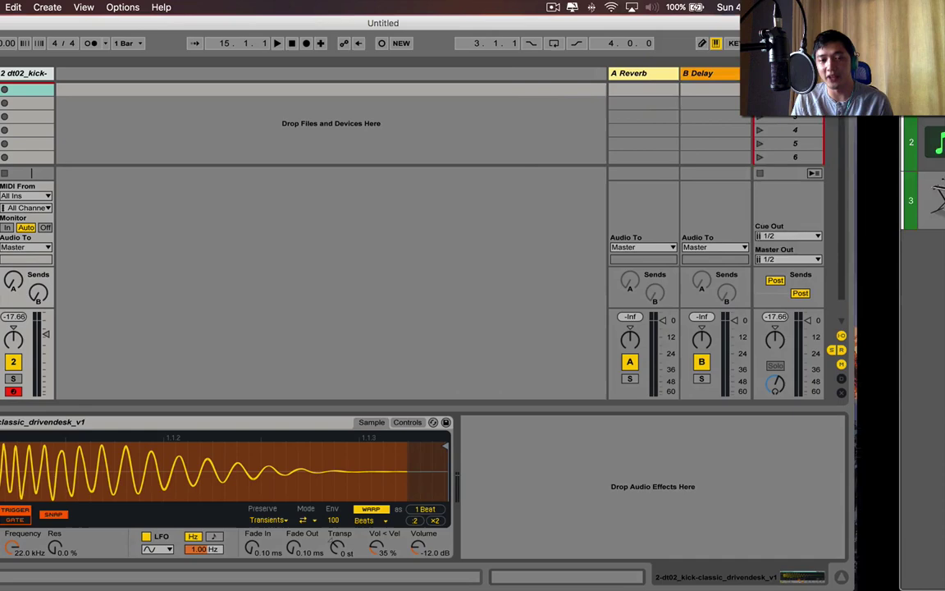
drag(500, 171, 498, 143)
key(ctrl+Left)
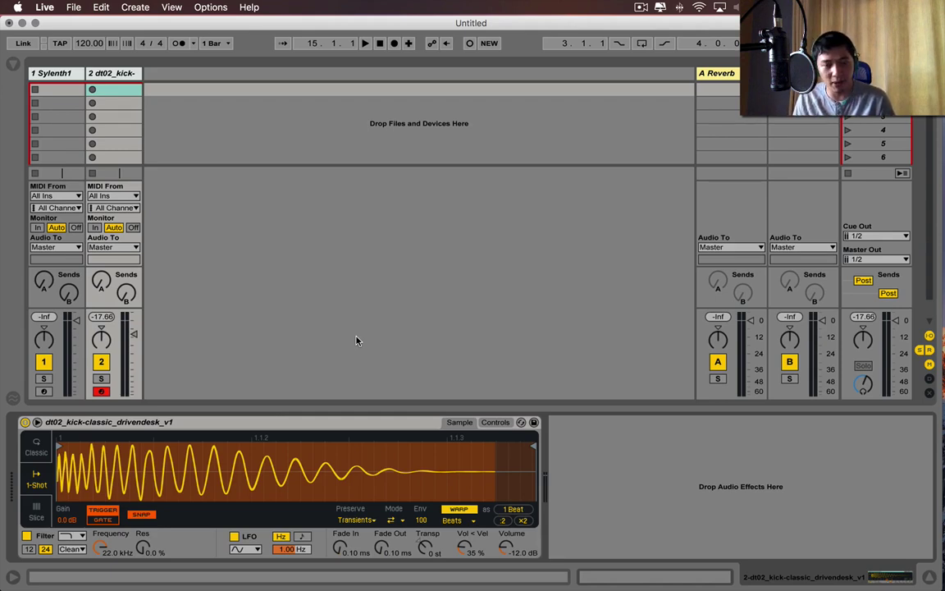
double_click(380, 406)
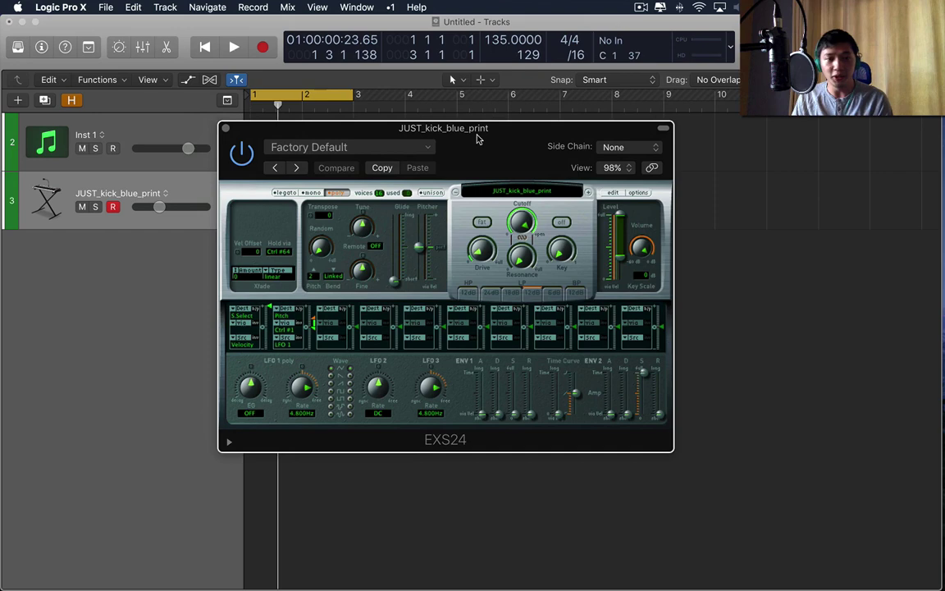
Step: Close the EXS24 window in Logic Pro X and briefly show the mixer
click(225, 128)
key(x)
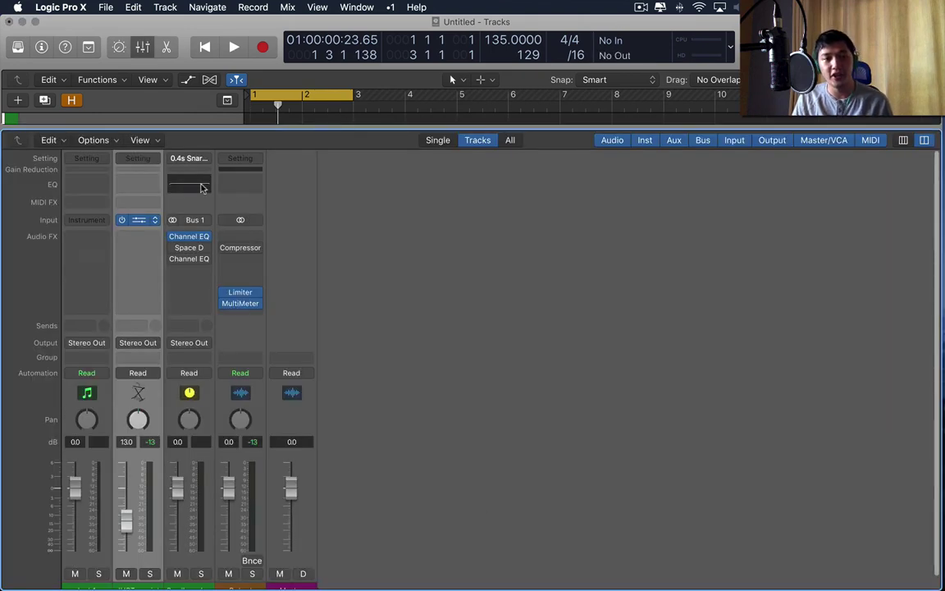
key(x)
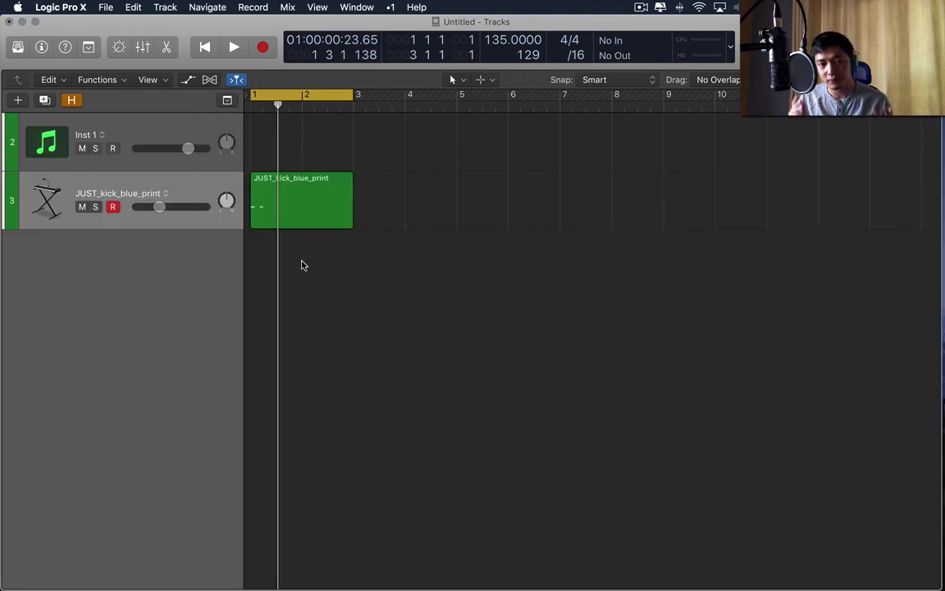
Step: Open the Idea8* project from the Logic folder, closing the current project
key(super+o)
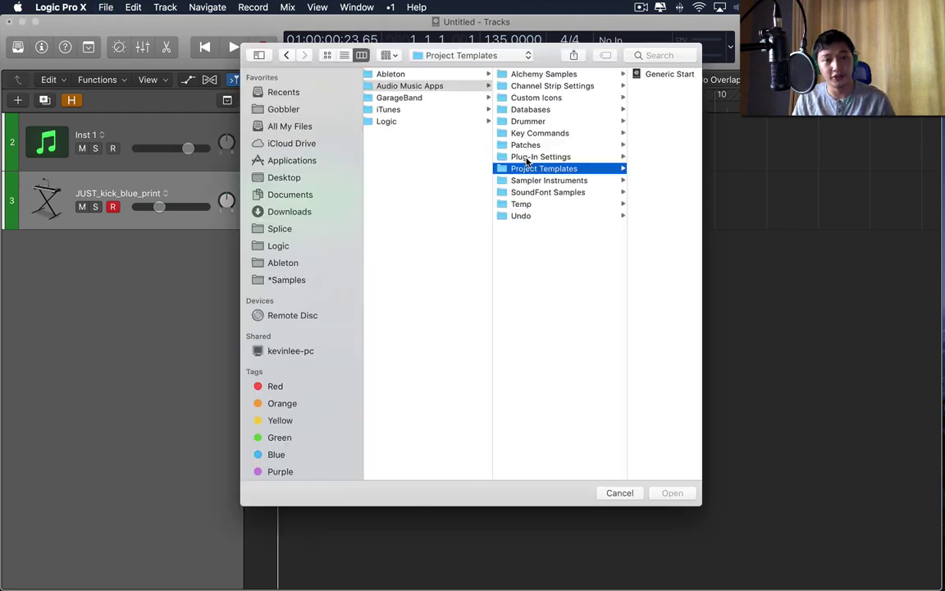
click(303, 245)
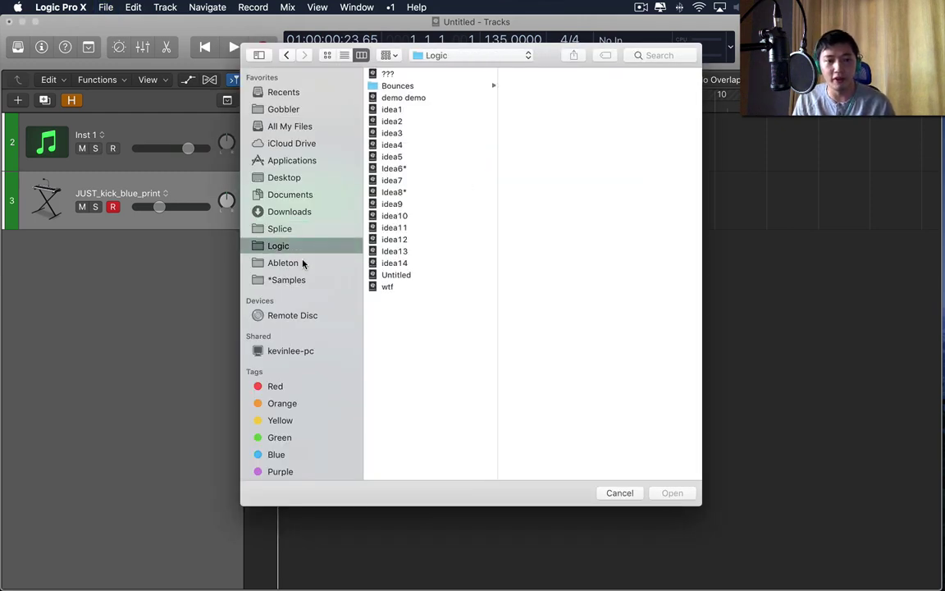
click(419, 179)
click(422, 194)
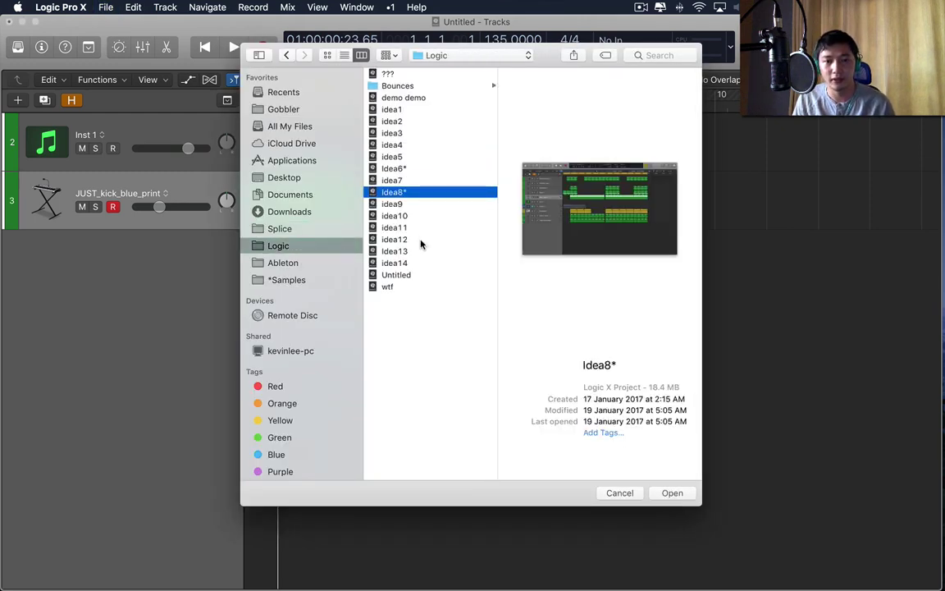
click(673, 495)
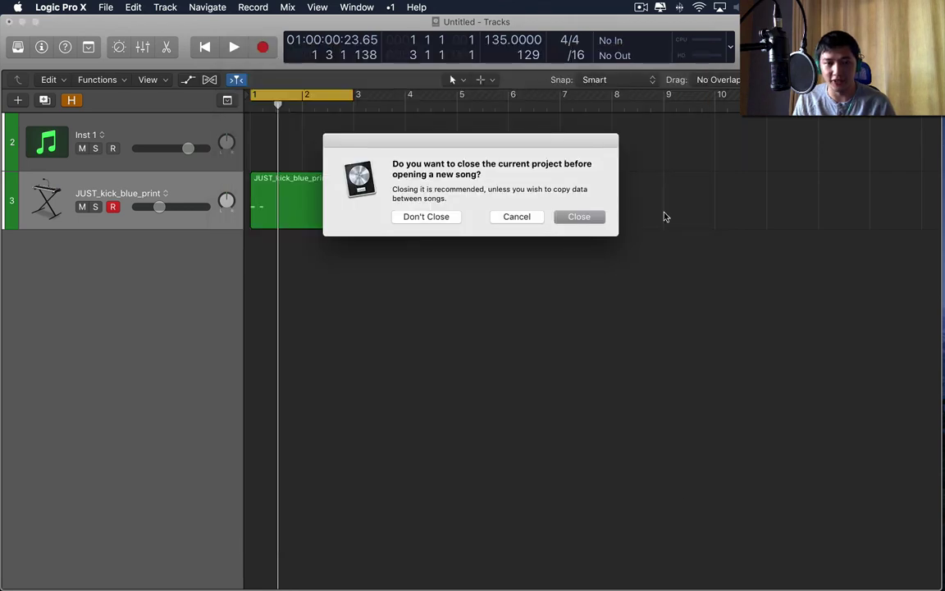
click(597, 216)
click(439, 215)
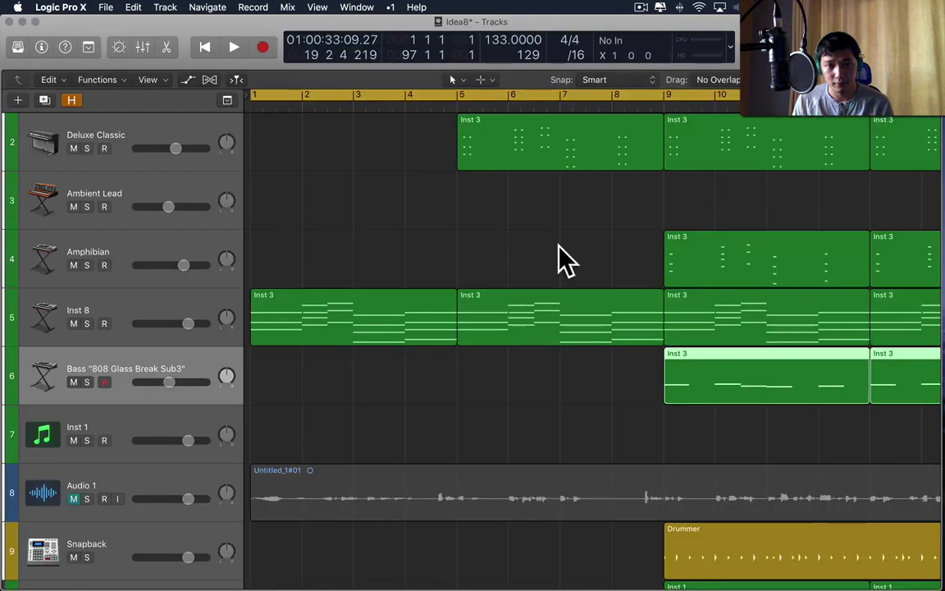
Step: Look over the Idea8* arrangement and the channel strips in its mixer
scroll(347, 209, down, 10)
key(x)
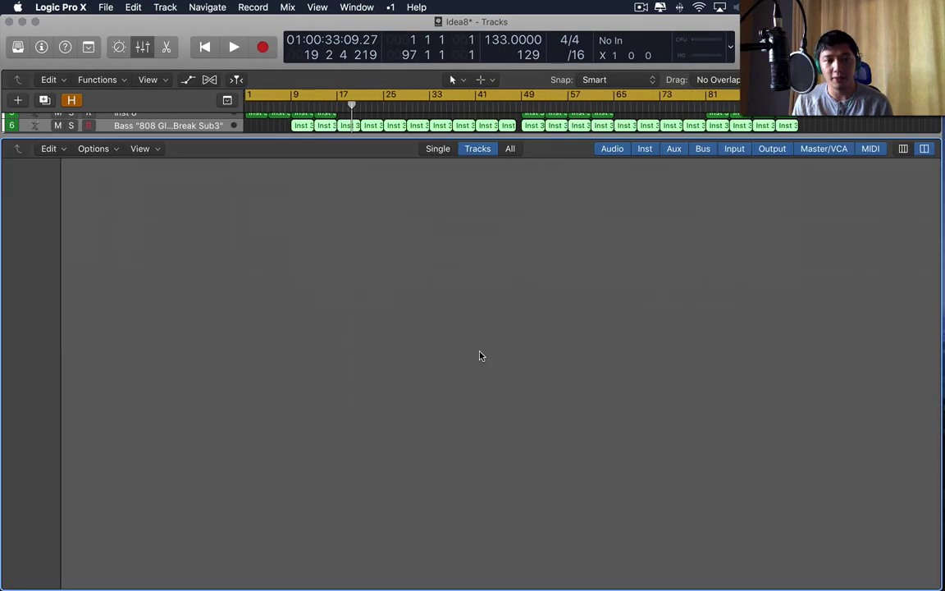
scroll(383, 307, up, 3)
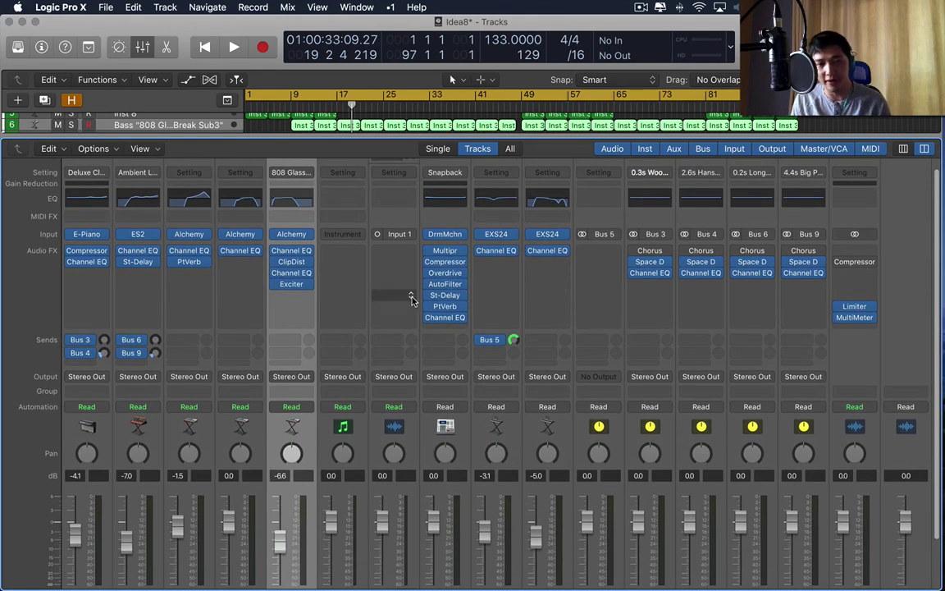
key(x)
Step: Switch to Ableton Live, show the browser and clear the kick search to list the full User Library
key(ctrl+Left)
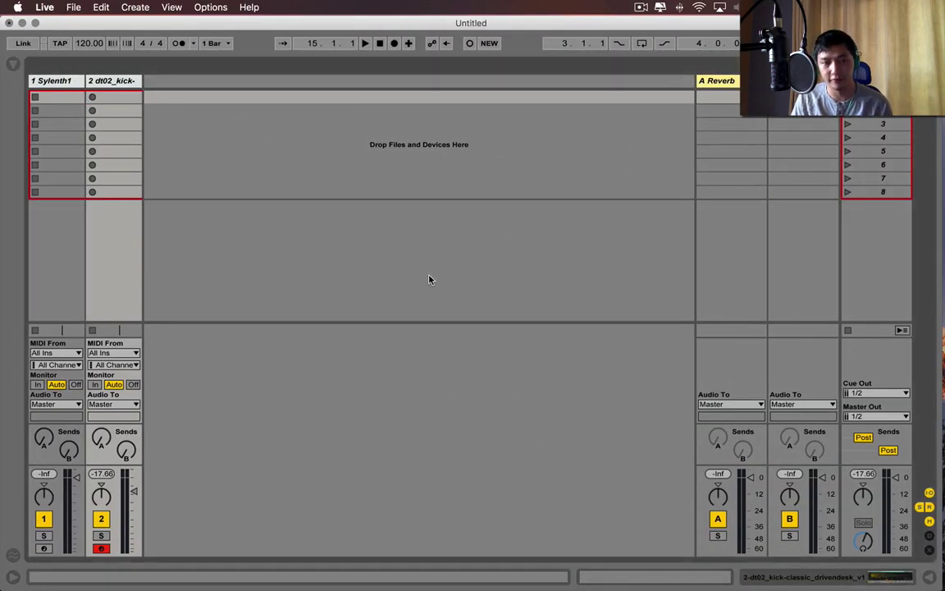
key(super+o)
key(Escape)
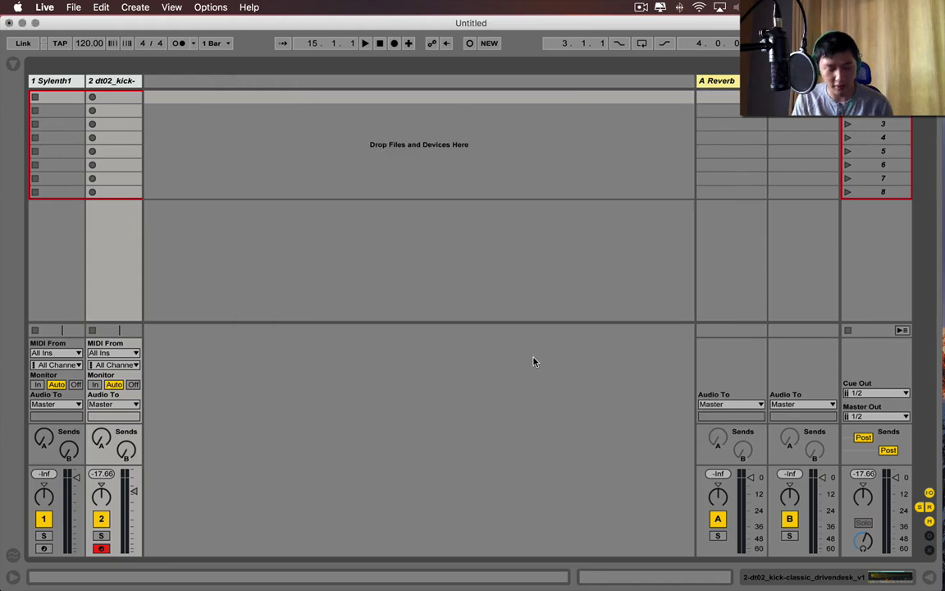
key(super+alt+b)
click(54, 285)
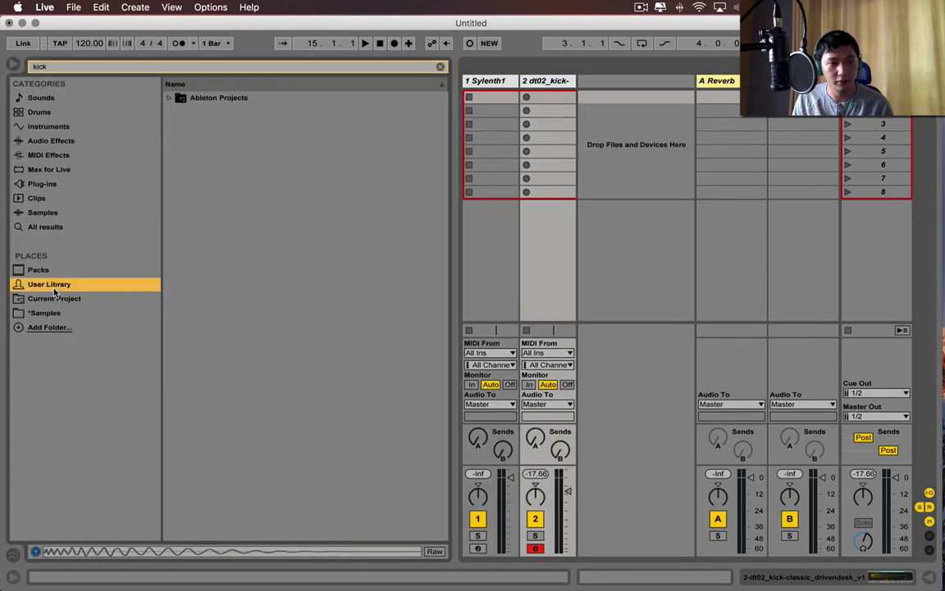
click(217, 100)
key(Right)
key(Left)
key(super+f)
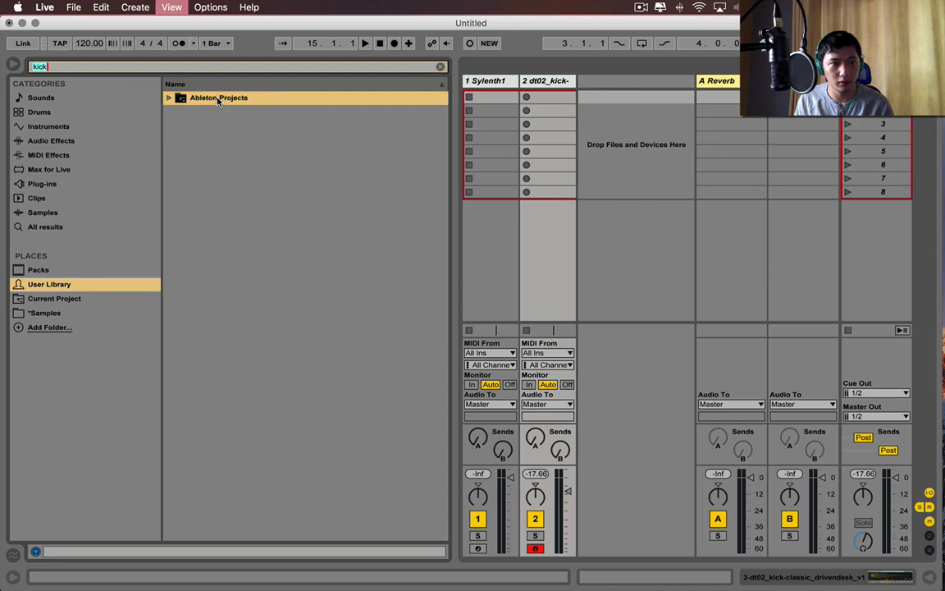
key(BackSpace)
click(107, 283)
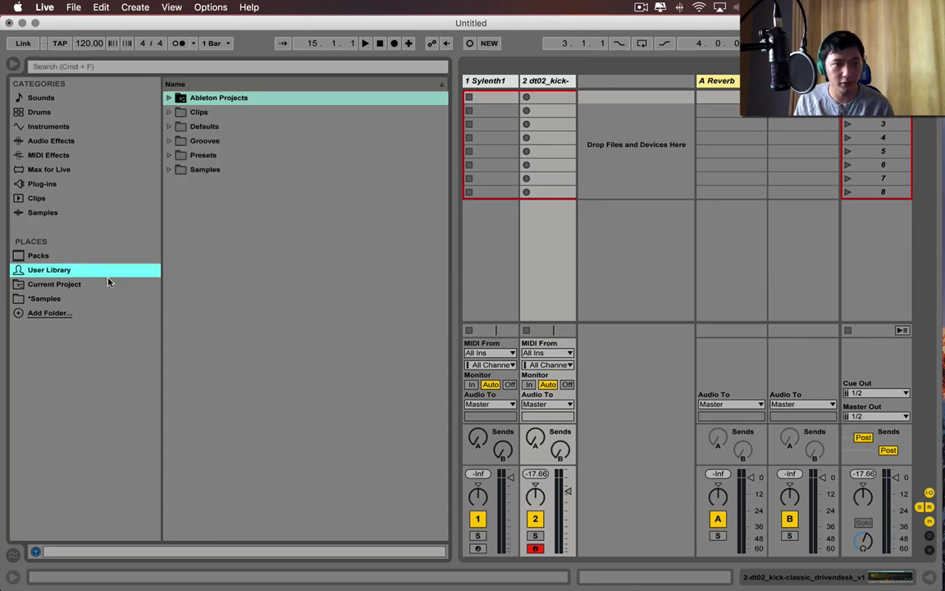
Step: Load Untitled.als from the Ableton Projects folder in the User Library, discarding the changes to the current set
key(Right)
key(Down)
key(Down)
key(Up)
key(Up)
key(Right)
key(Down)
key(Down)
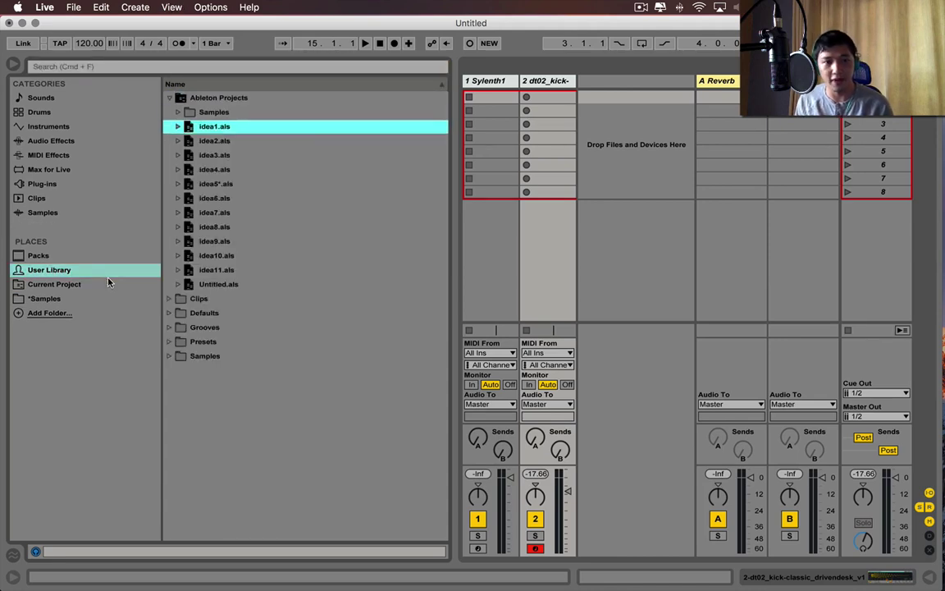
key(Down)
key(Down)
key(Down)
key(Down)
key(Down)
key(Down)
key(Down)
key(Down)
key(Down)
key(Down)
key(Down)
key(Return)
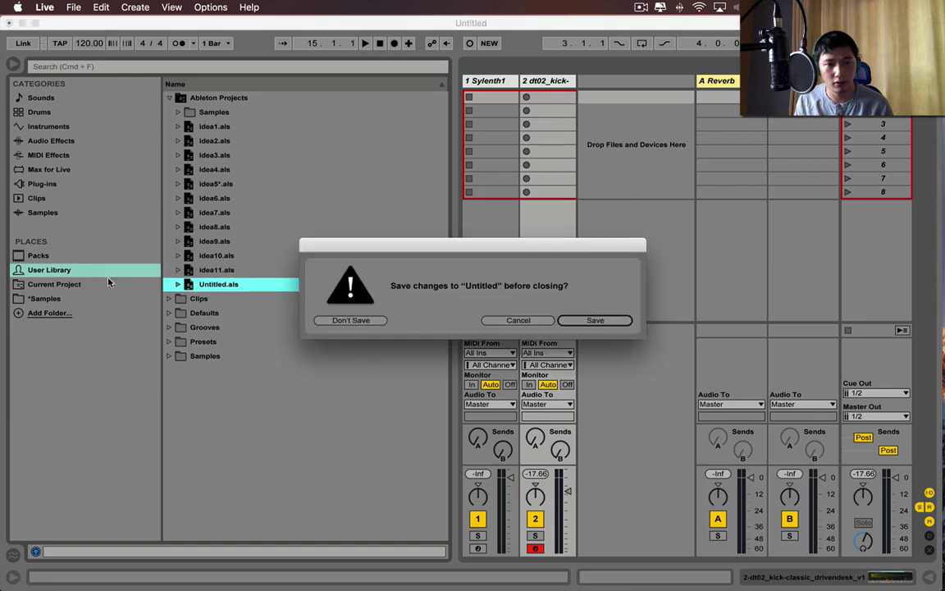
click(380, 321)
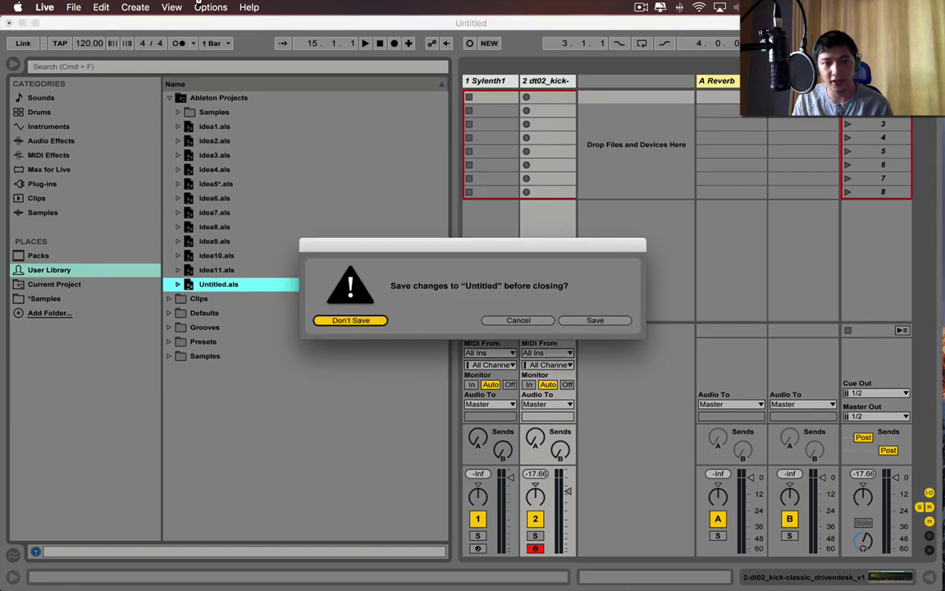
key(Return)
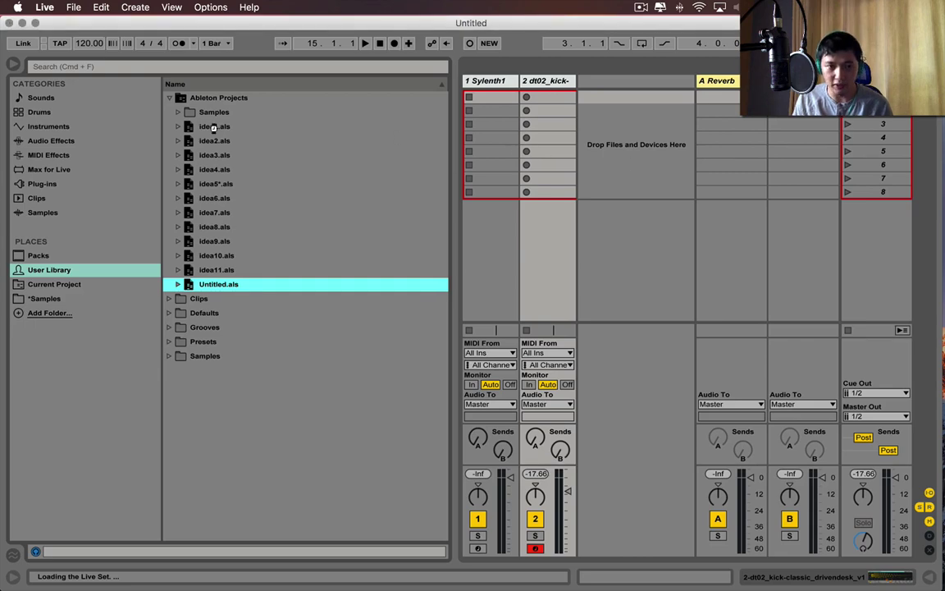
Step: Switch to Logic Pro X and examine the Idea8* mixer, including its instruments, effects, sends, faders and aux channels
key(ctrl+Right)
click(542, 324)
key(super+Down)
key(super+Down)
key(super+Down)
key(x)
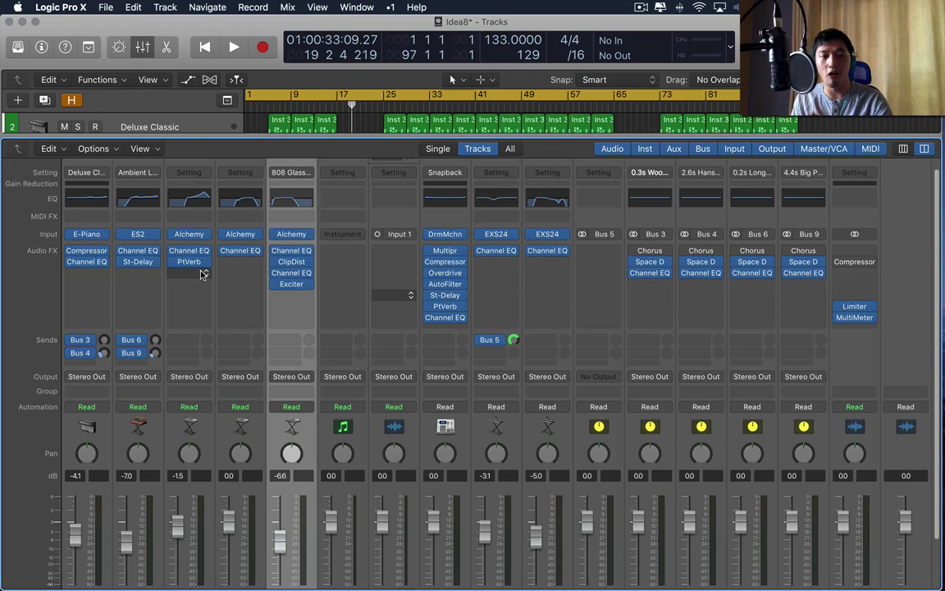
scroll(510, 343, down, 3)
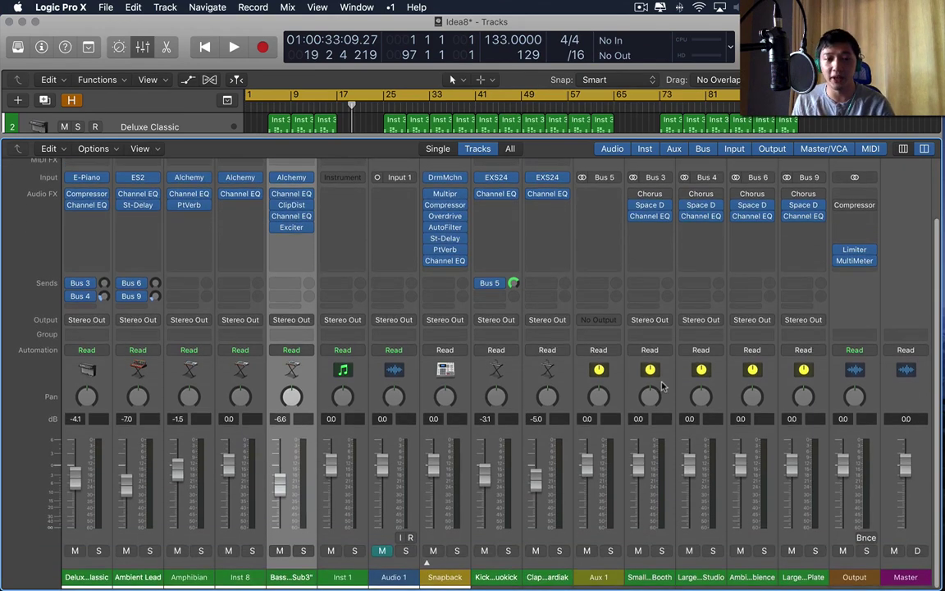
scroll(510, 343, up, 3)
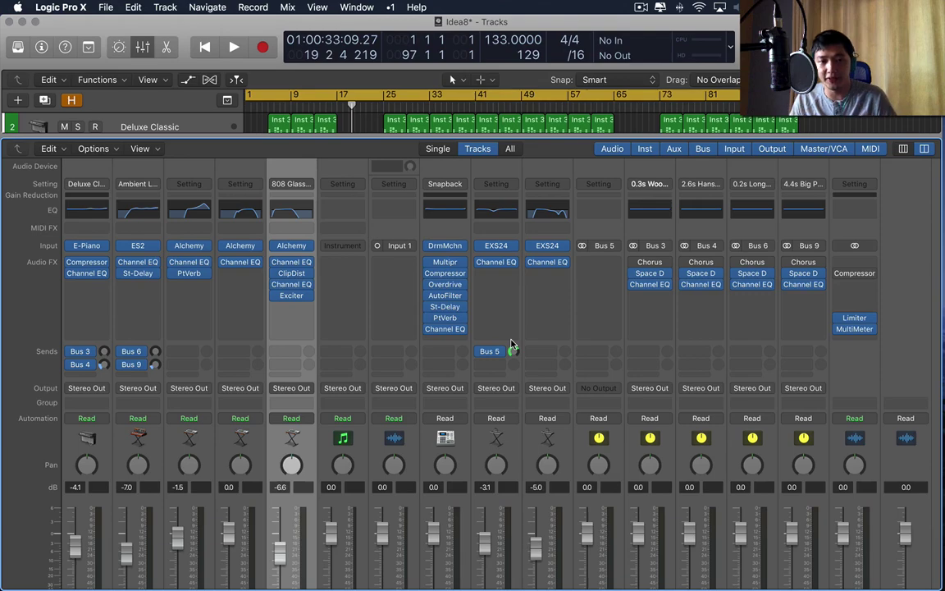
Step: Switch to Ableton Live and show the loaded set's mixer in Session View with the browser hidden
key(ctrl+Left)
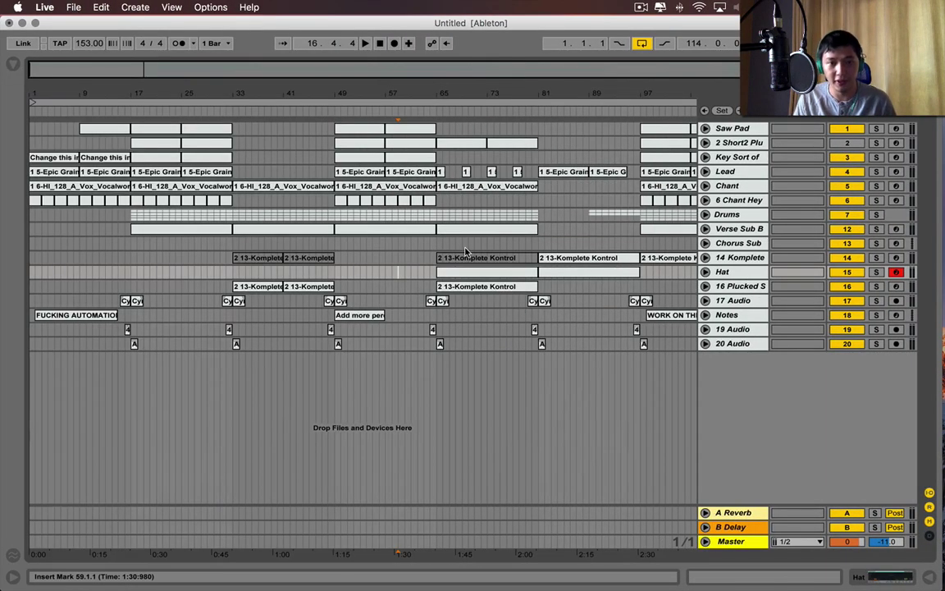
drag(485, 92, 420, 109)
key(shift+Tab)
key(Tab)
key(super+alt+b)
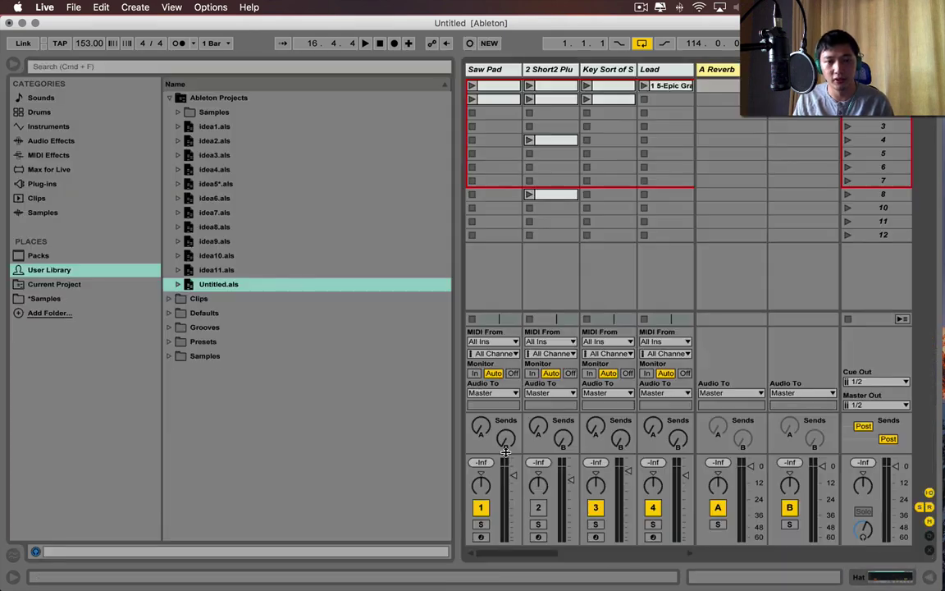
key(super+alt+b)
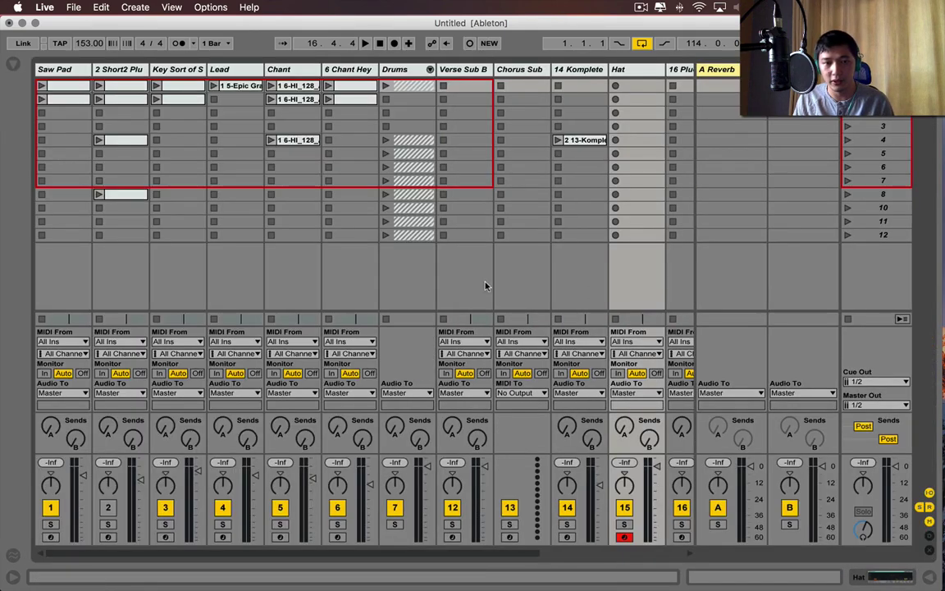
Step: Select the Drums, 6 Chant Hey and Chant tracks in turn, ending on the Lead track
click(429, 284)
click(412, 73)
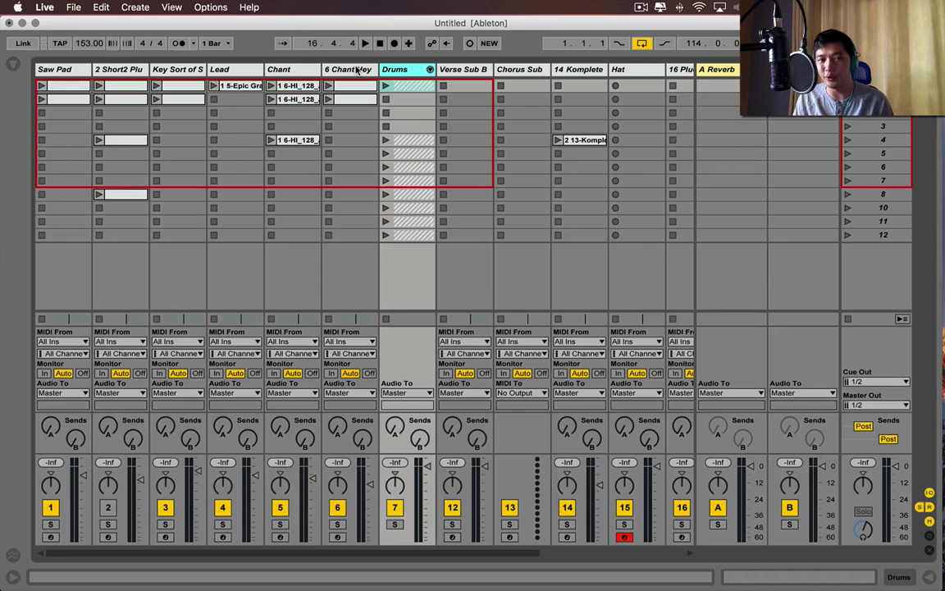
click(356, 70)
click(273, 72)
click(251, 74)
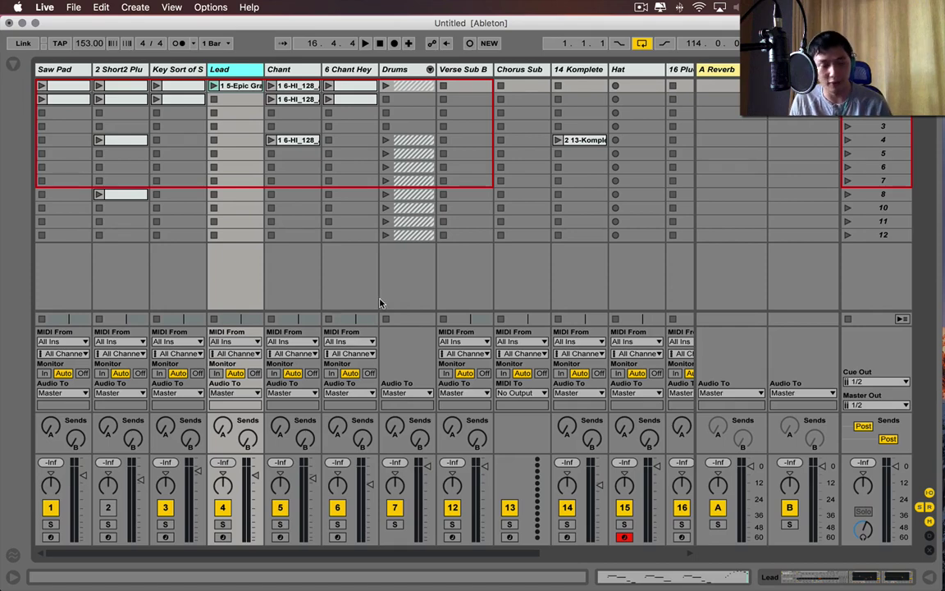
Step: Show the Lead track's device view and look through its device chain, from Epic Grain Lead to the EQ Eight effects
key(super+alt+l)
key(shift+Tab)
key(shift+Tab)
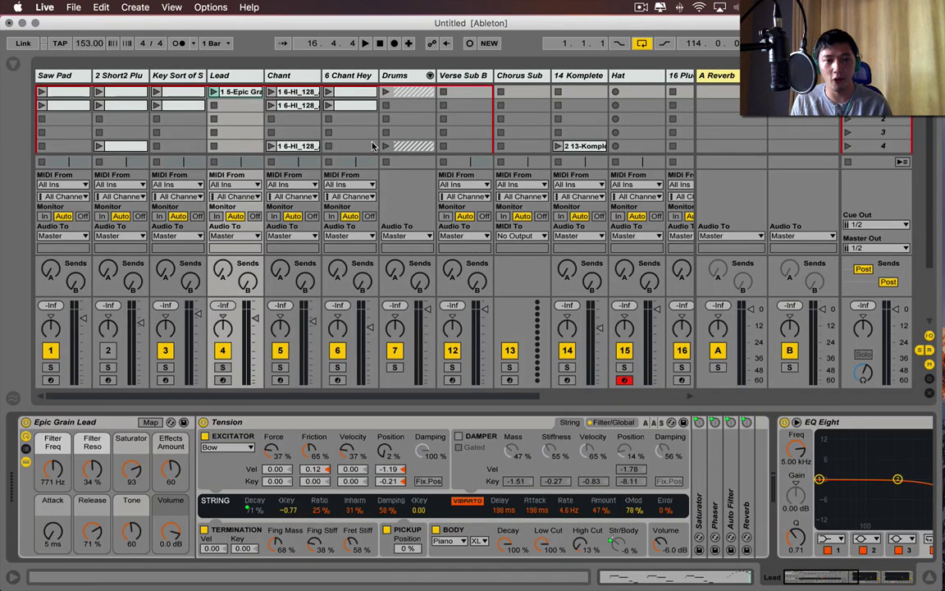
scroll(558, 470, right, 10)
scroll(564, 462, left, 10)
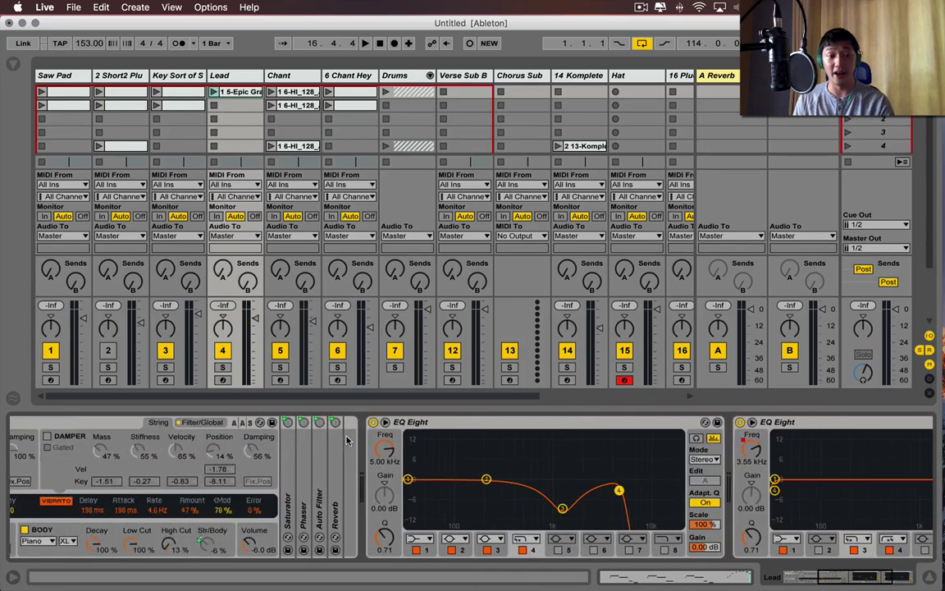
Step: View the end of the Lead track's device chain and the remaining mixer tracks, and show the Chant track's devices
scroll(247, 436, right, 10)
scroll(371, 382, right, 5)
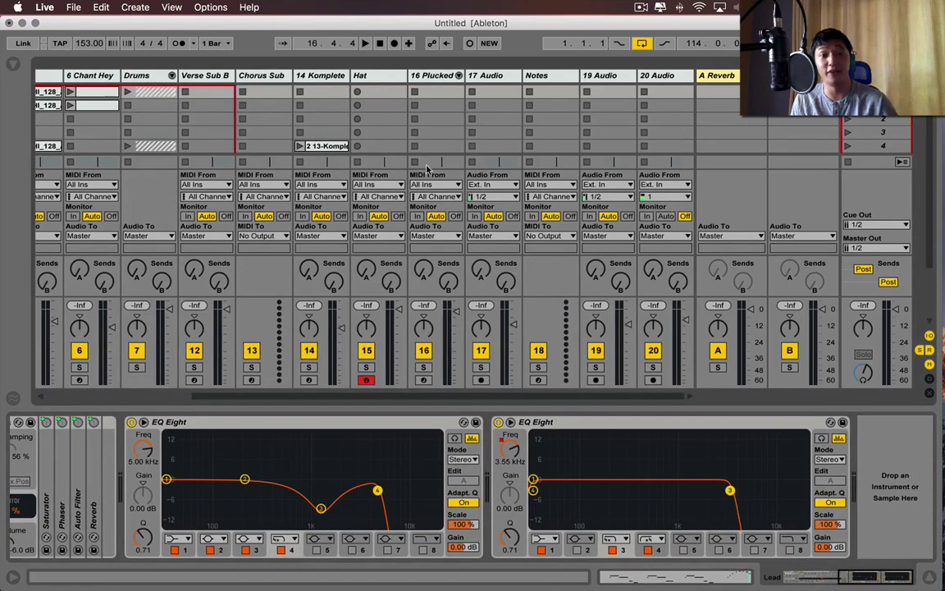
scroll(377, 162, left, 5)
click(283, 91)
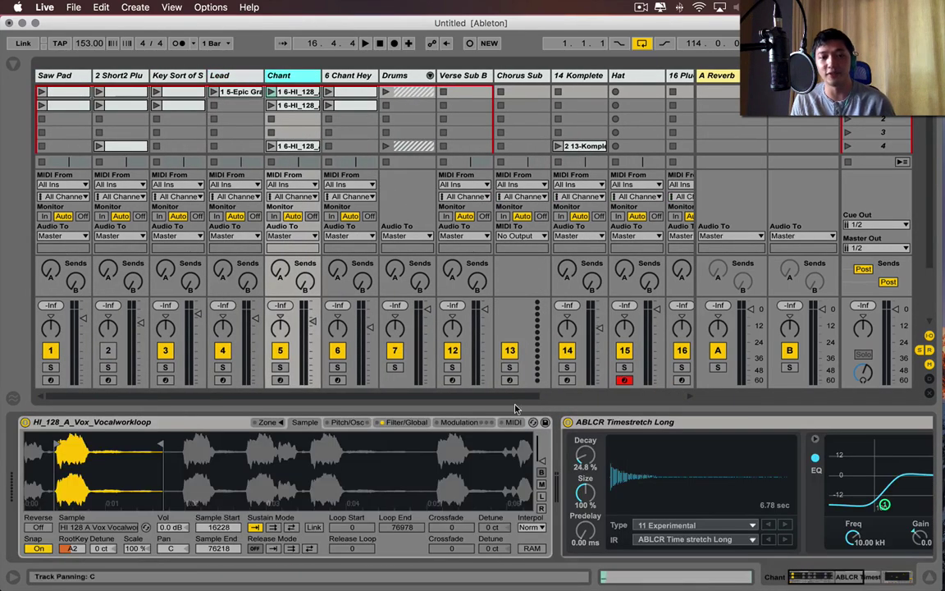
key(shift+Tab)
scroll(540, 448, left, 5)
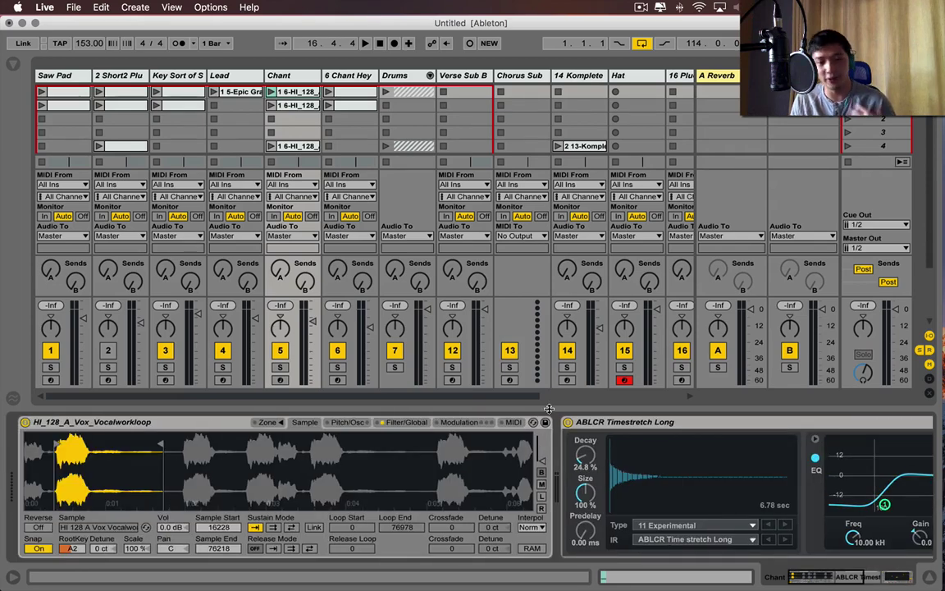
drag(549, 409, 555, 441)
Step: Switch to Logic Pro X and toggle bypass for the audio effects on the 808 Glass and Snapback channel strips
key(ctrl+Right)
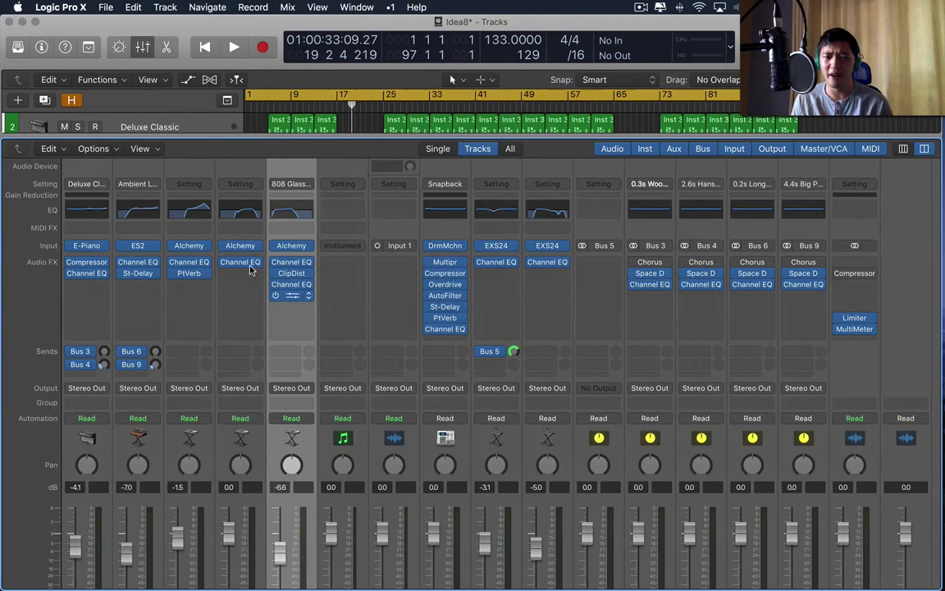
click(96, 402)
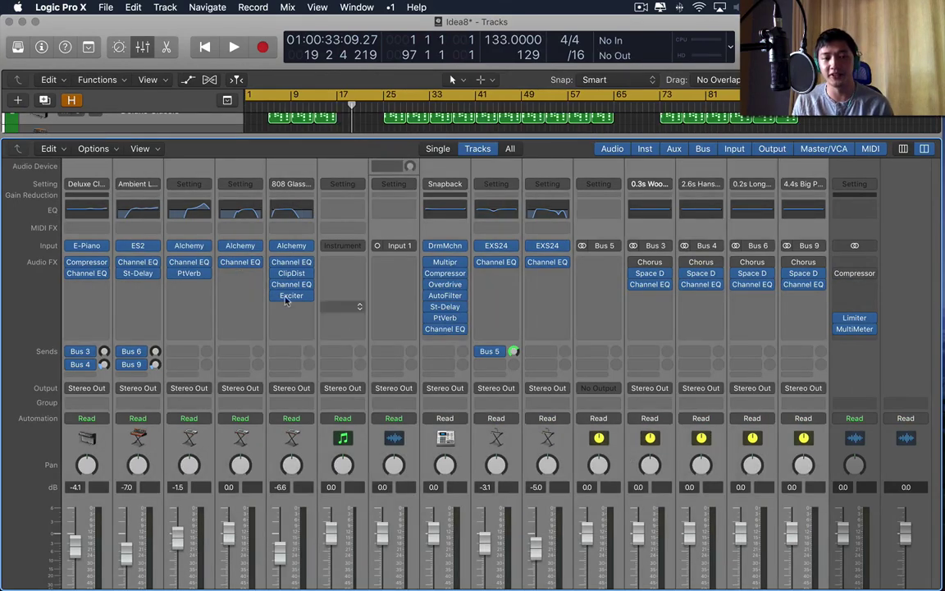
mouse_move(276, 265)
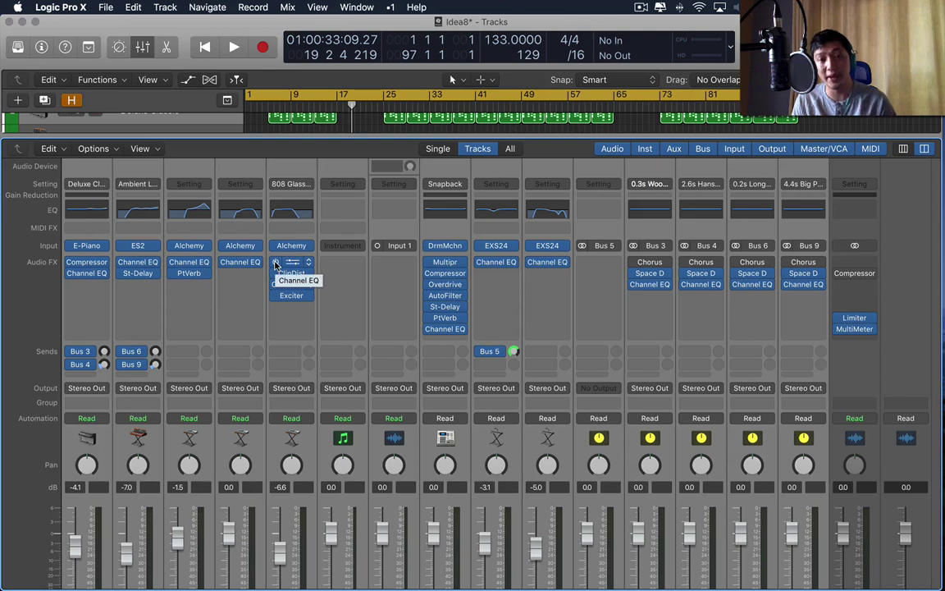
drag(276, 263, 273, 320)
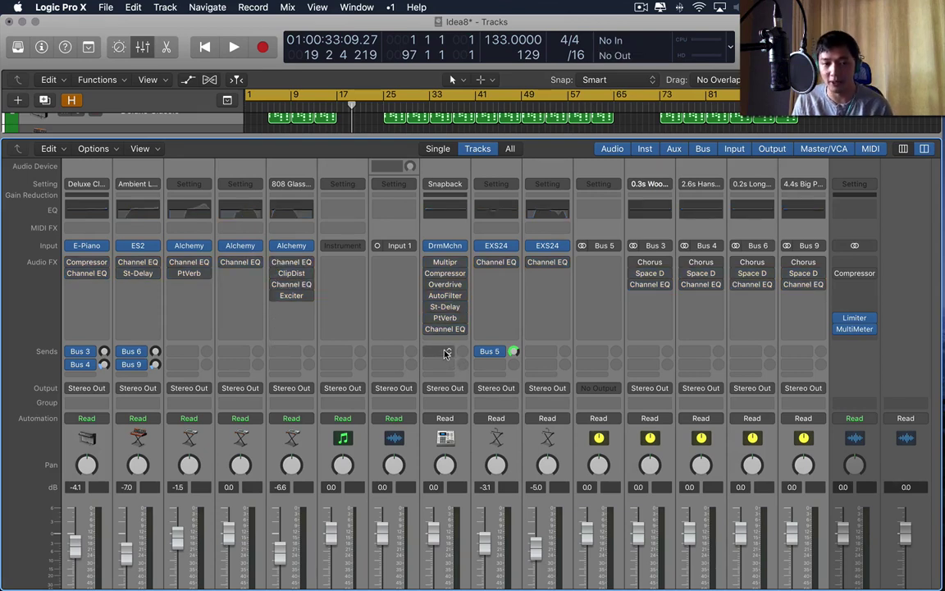
mouse_move(432, 331)
drag(429, 328, 427, 277)
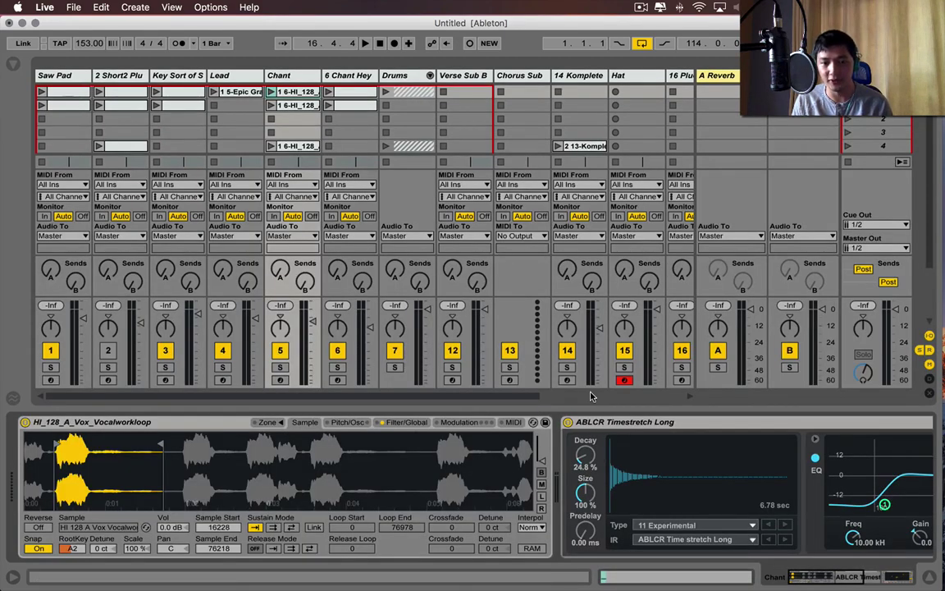
Step: Switch to Ableton Live, look across the mixer's remaining tracks, and hide the Chant track's device view
click(590, 396)
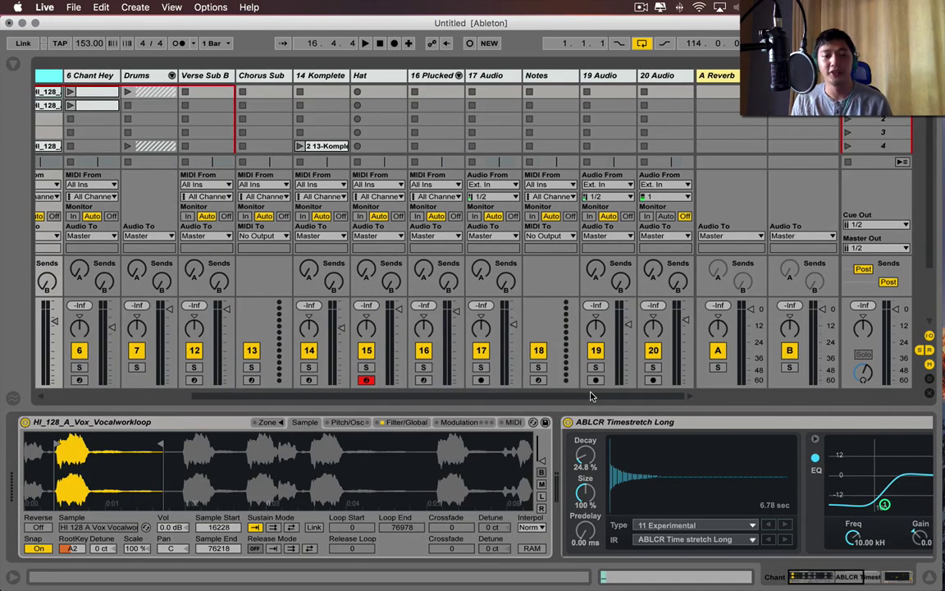
scroll(590, 395, left, 5)
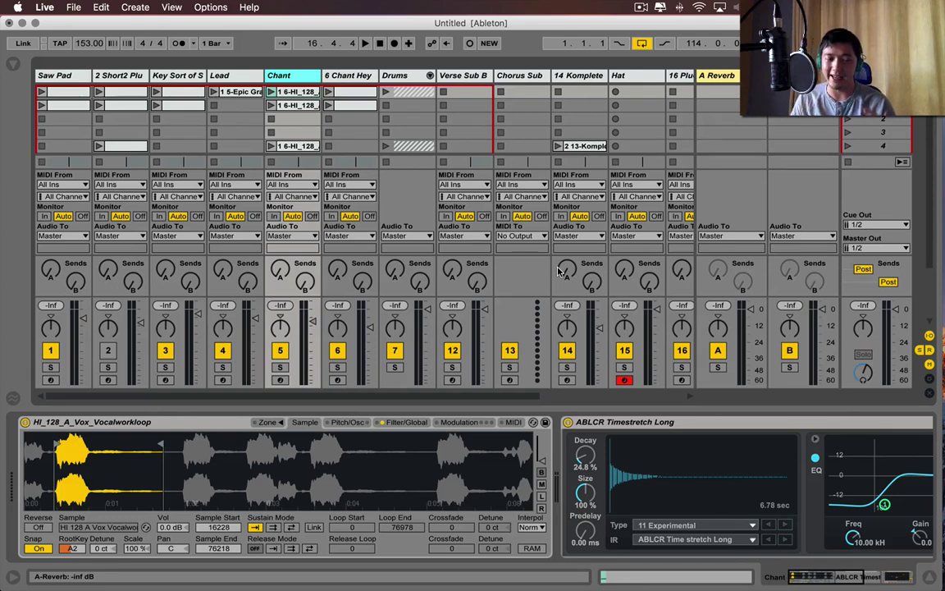
key(super+alt+l)
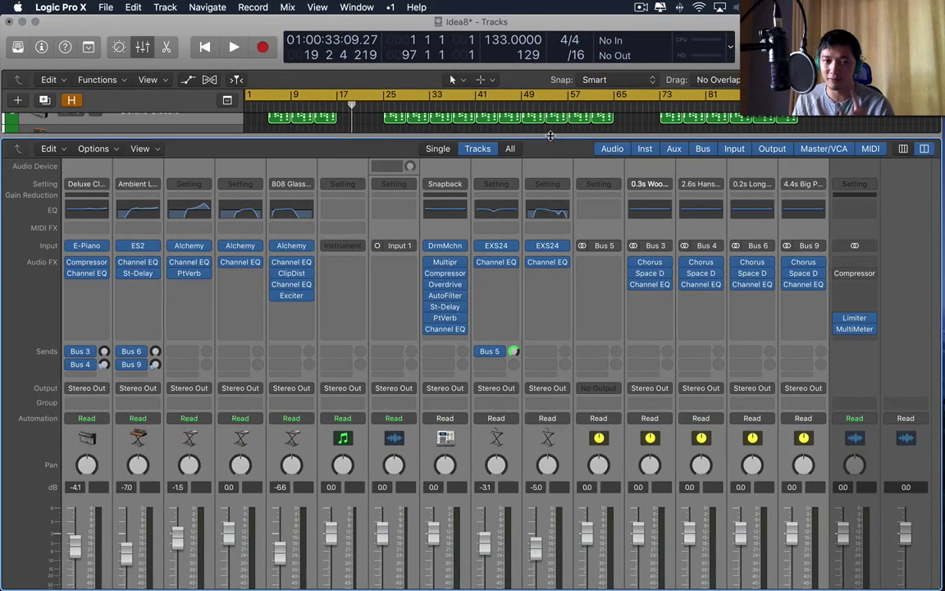
Step: Switch to Logic Pro X, add an empty software instrument track below Clap 018 Cardiak, and view its channel strip in the mixer
key(x)
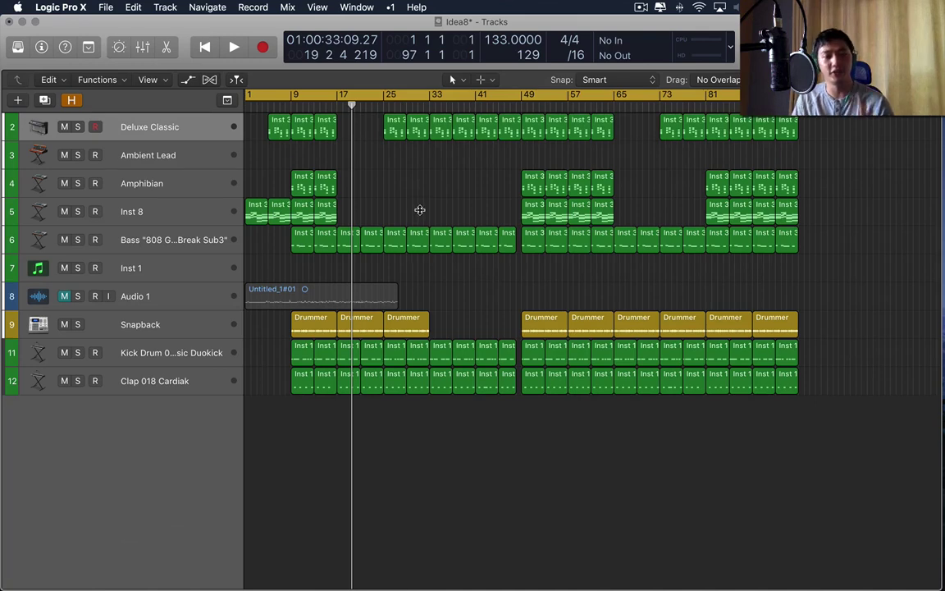
click(230, 149)
click(173, 269)
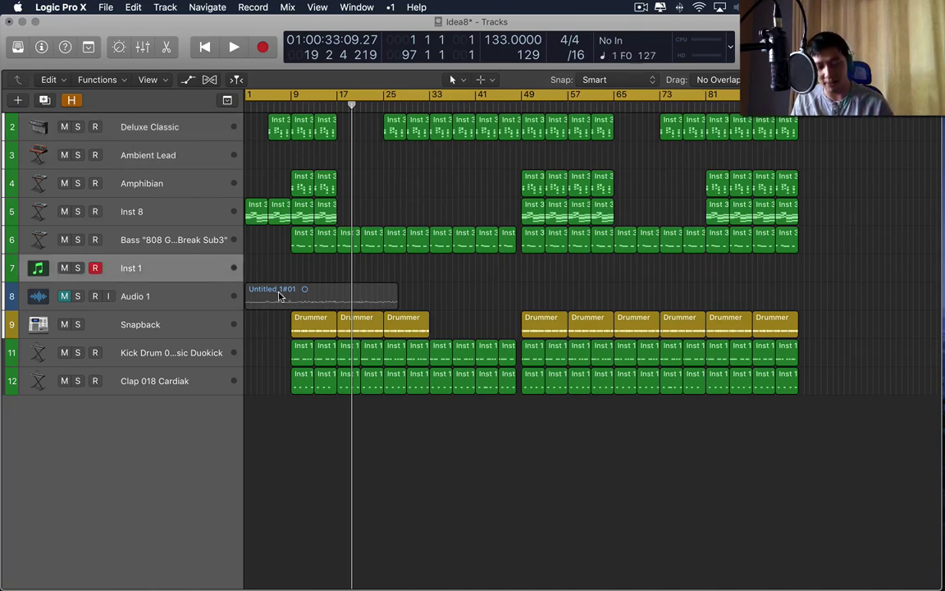
double_click(217, 443)
key(x)
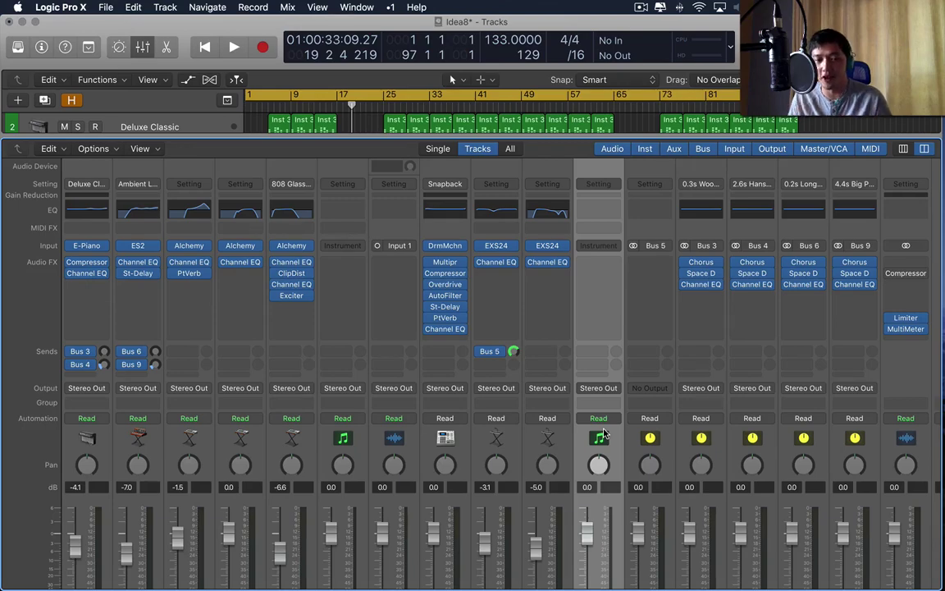
key(x)
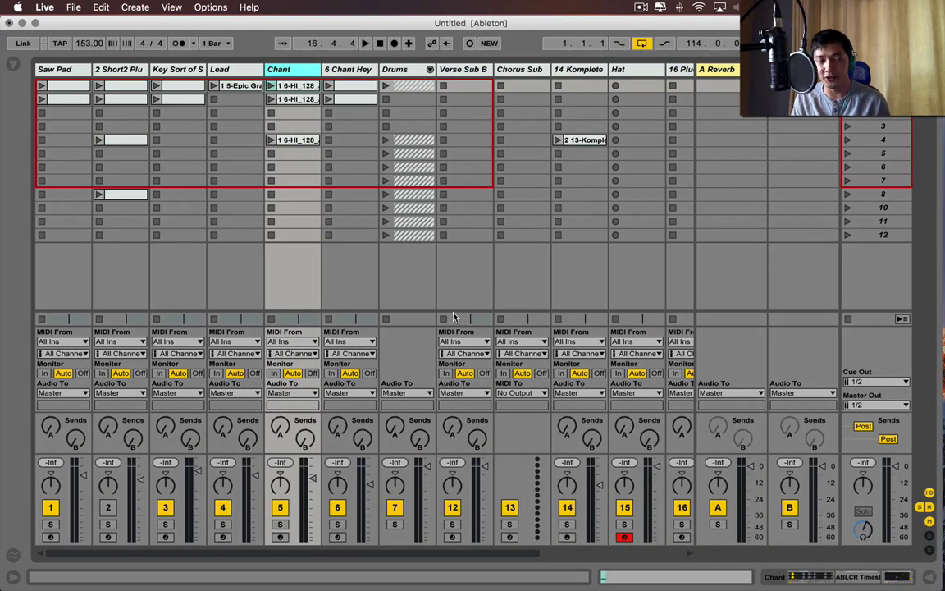
Step: Switch to Ableton Live, show the browser, collapse the Ableton Projects folder, and list the installed Packs
click(11, 67)
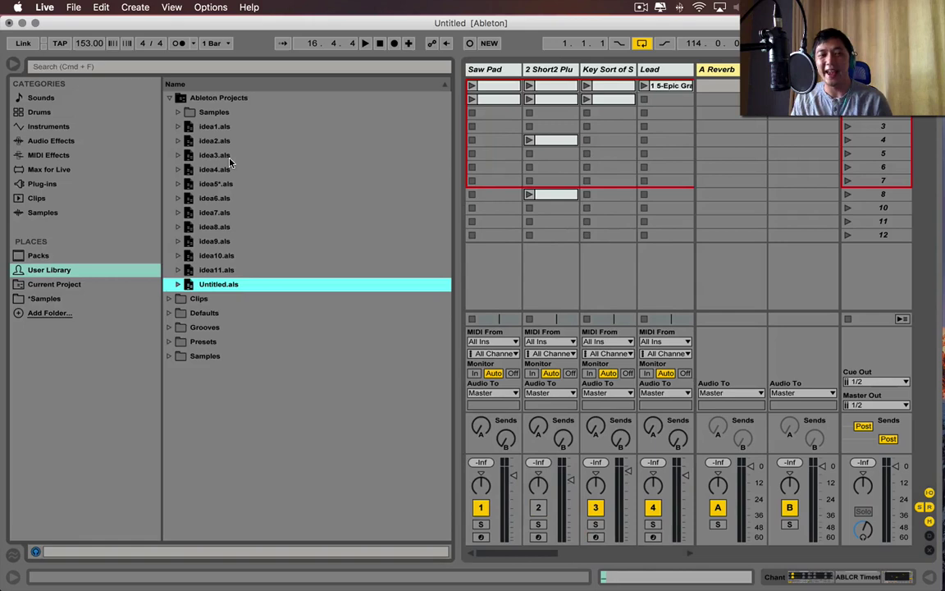
click(168, 98)
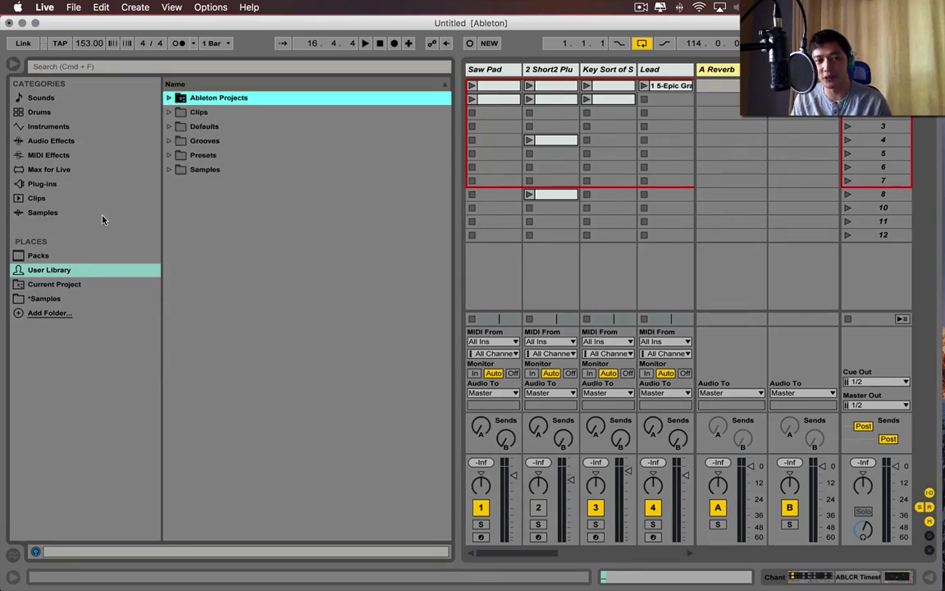
click(37, 255)
click(255, 241)
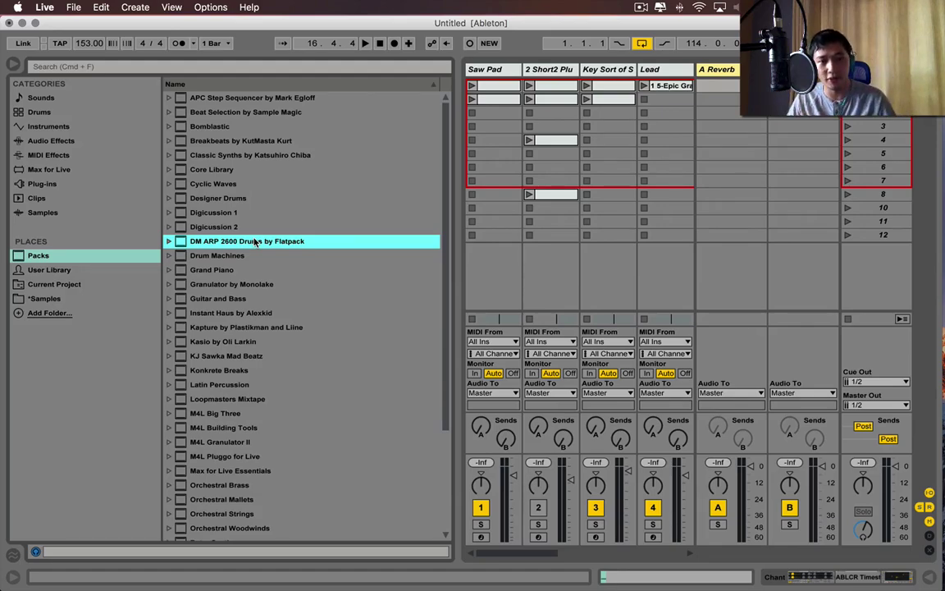
Step: Switch to Logic Pro X and alternate between the mixer and the arrangement, ending on the mixer
key(ctrl+Right)
key(x)
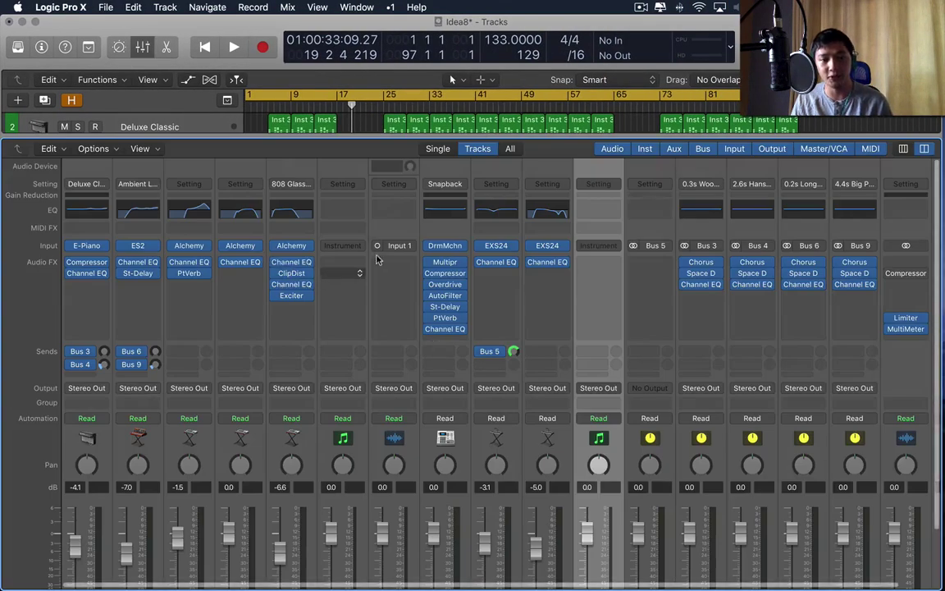
key(x)
key(x)
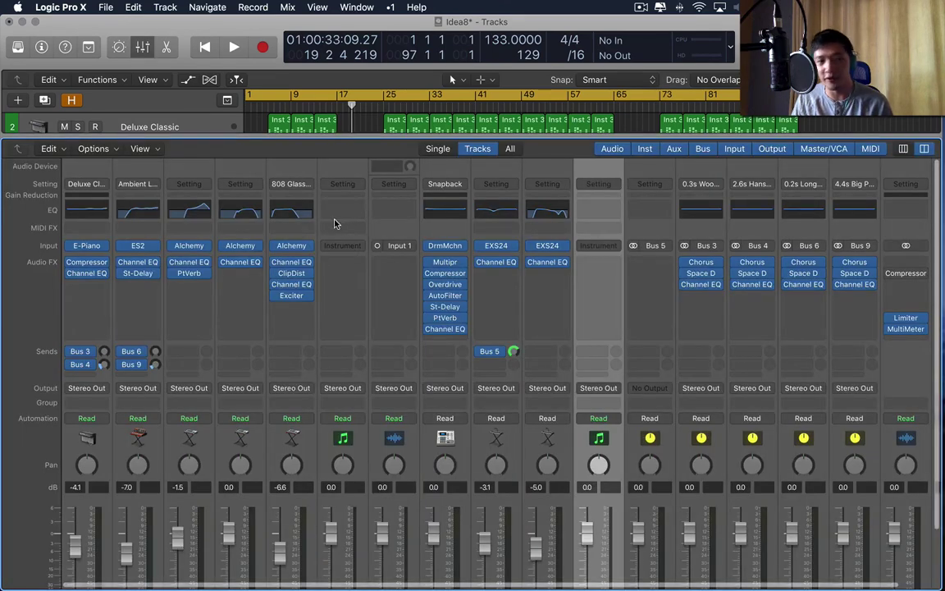
Step: Switch to Ableton Live and browse the Packs list, looking at the folders inside Loopmasters Mixtape before selecting Instant Haus by Alexkid
key(ctrl+Left)
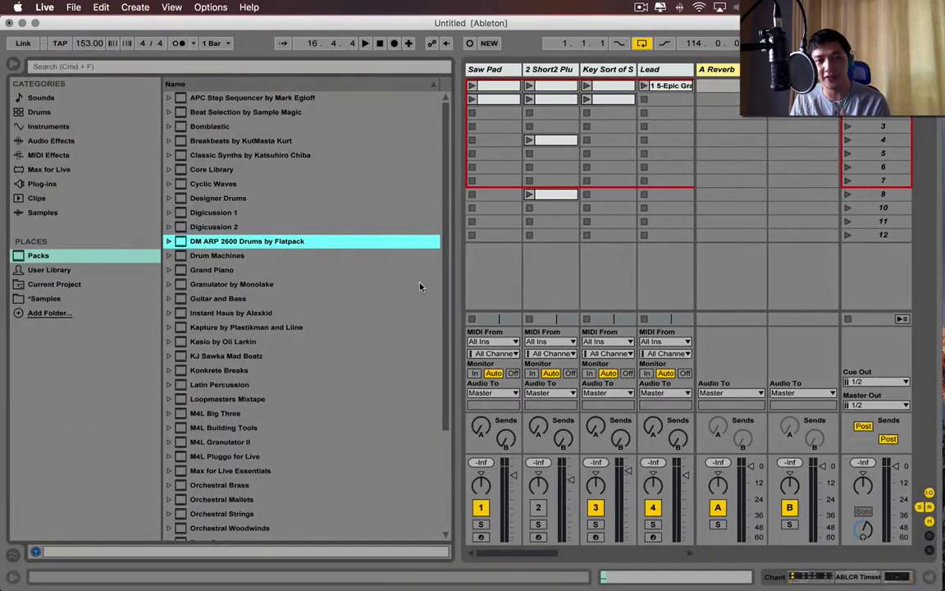
click(279, 283)
scroll(278, 263, down, 5)
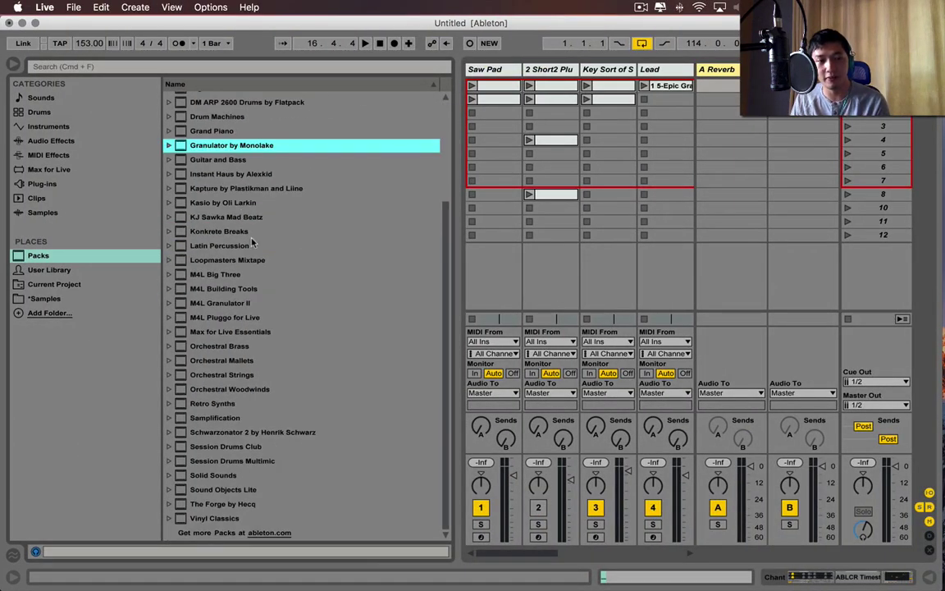
click(282, 264)
key(Right)
key(Down)
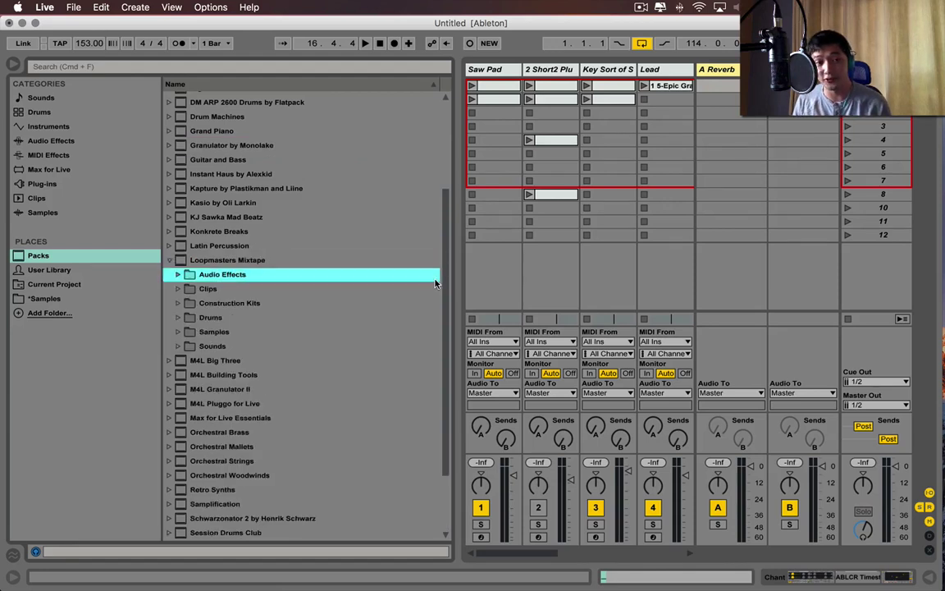
key(Down)
key(Down)
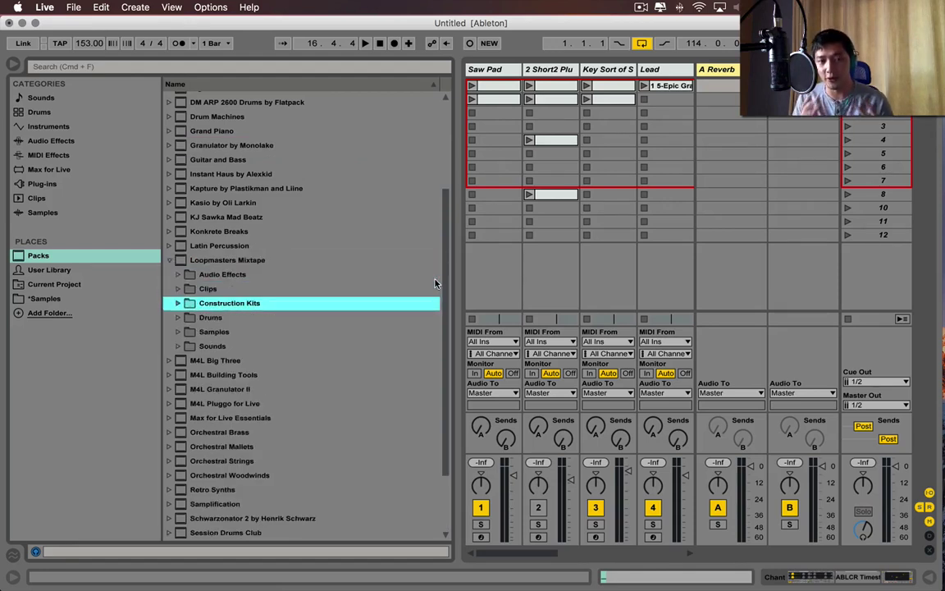
key(Left)
key(Left)
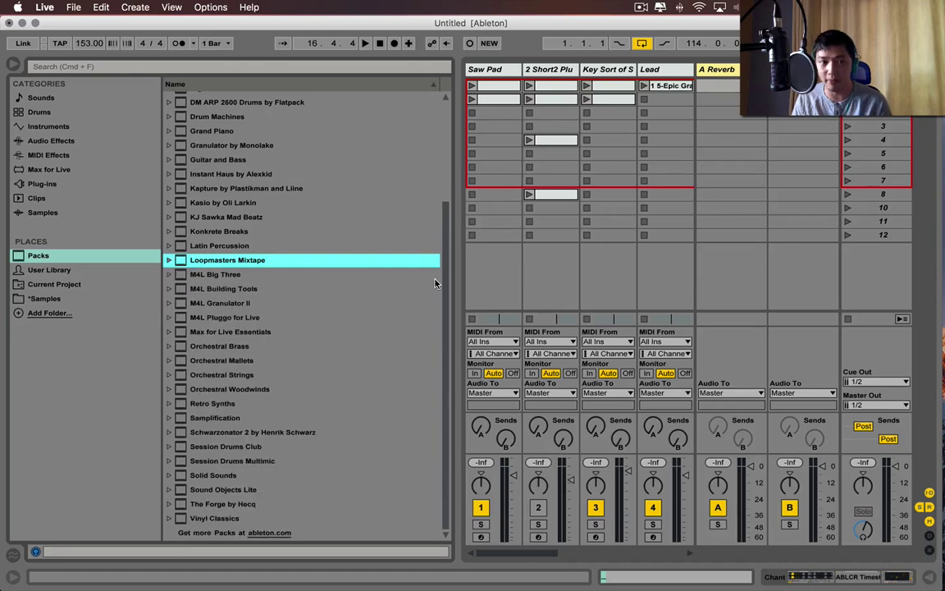
click(330, 174)
scroll(312, 203, up, 3)
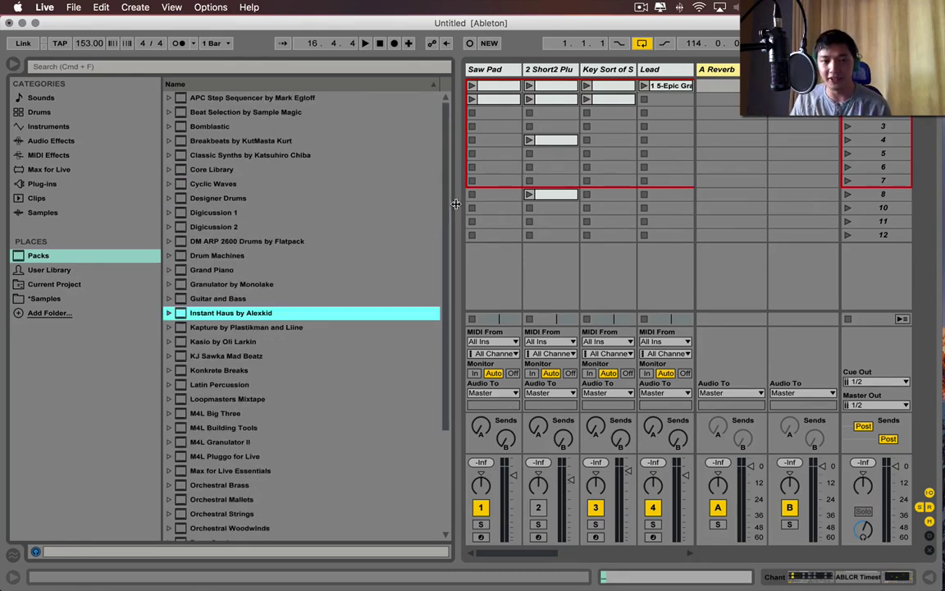
Step: Hide the browser, view Logic Pro X's mixer, and return to Ableton Live to show the Packs list briefly before hiding it again
key(super+alt+b)
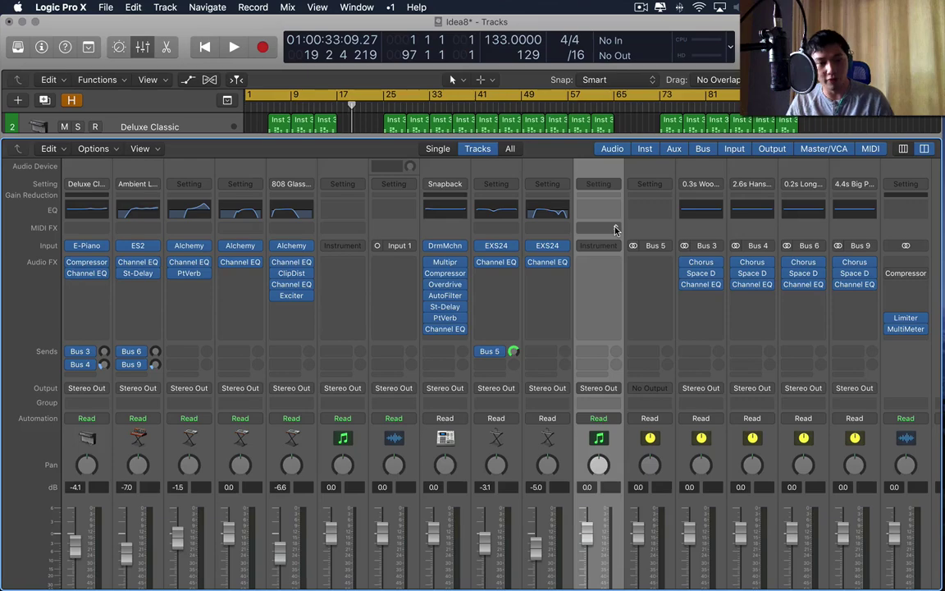
key(Right)
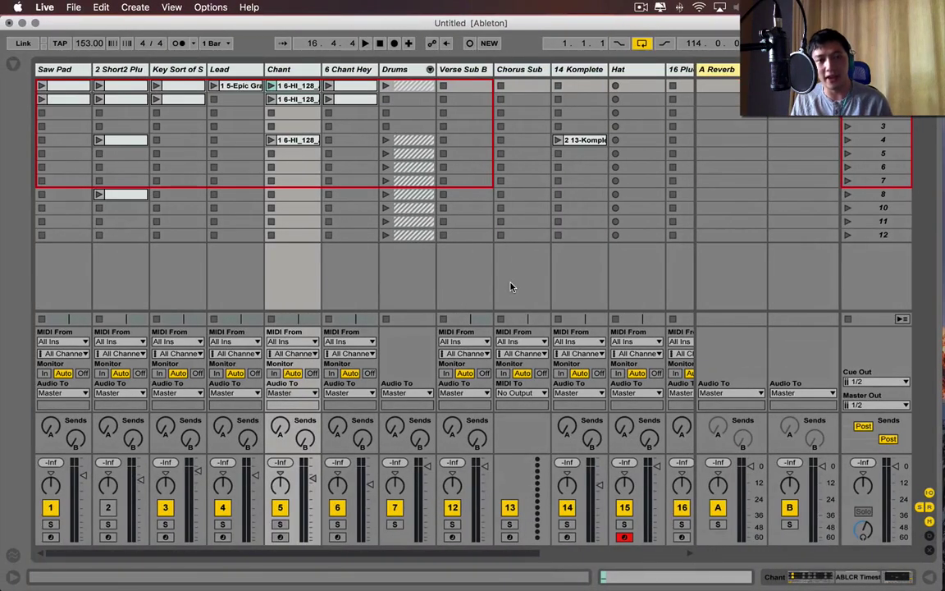
click(12, 64)
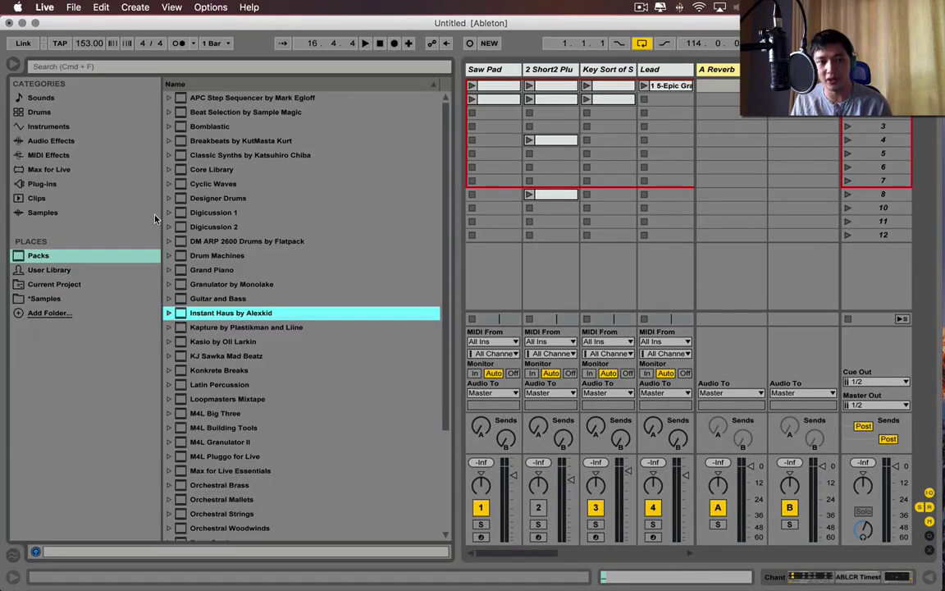
mouse_move(444, 275)
mouse_down()
mouse_move(443, 291)
mouse_move(444, 272)
mouse_up()
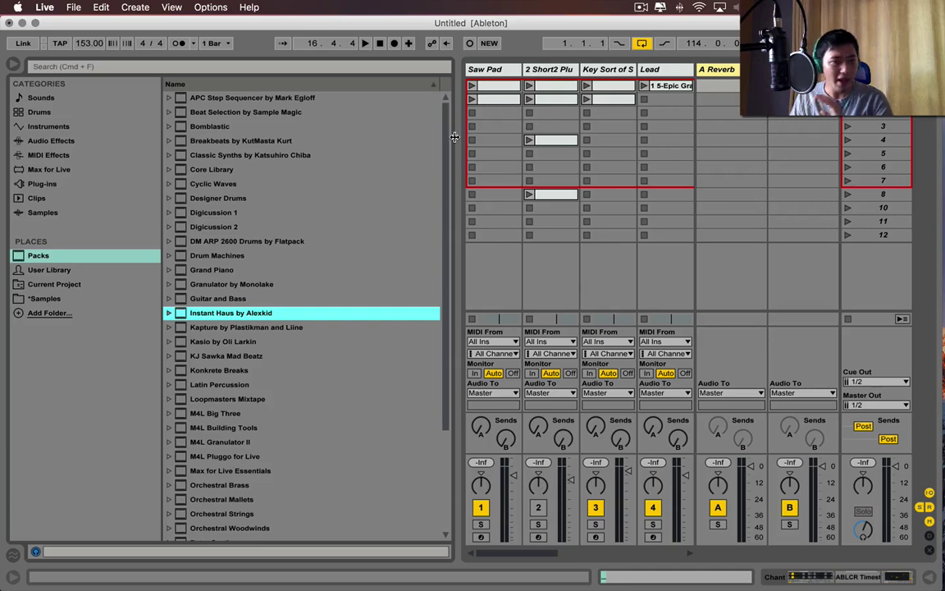
key(super+alt+b)
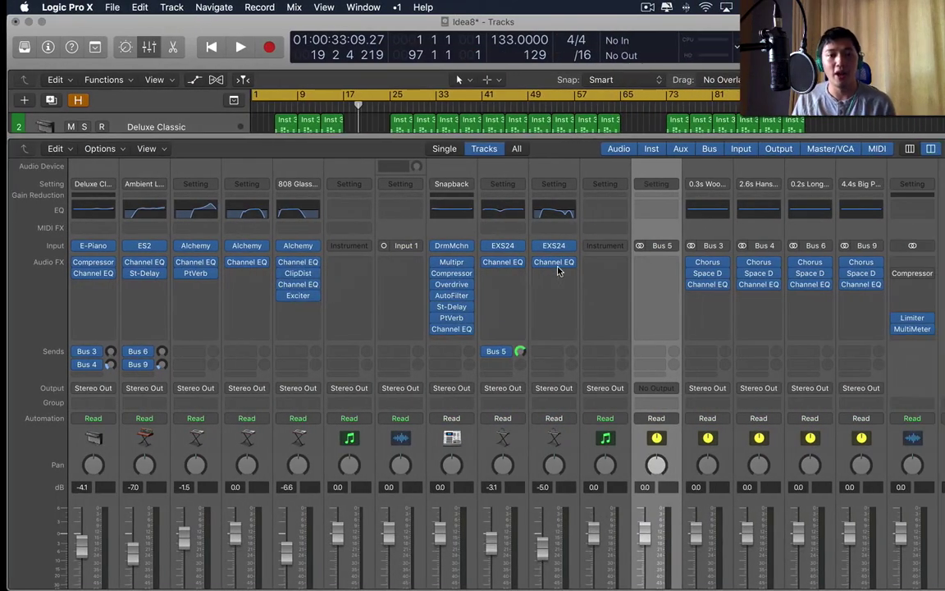
Step: Switch to Logic Pro X, close the mixer to show the full arrangement, and move the playhead to bar 9
key(x)
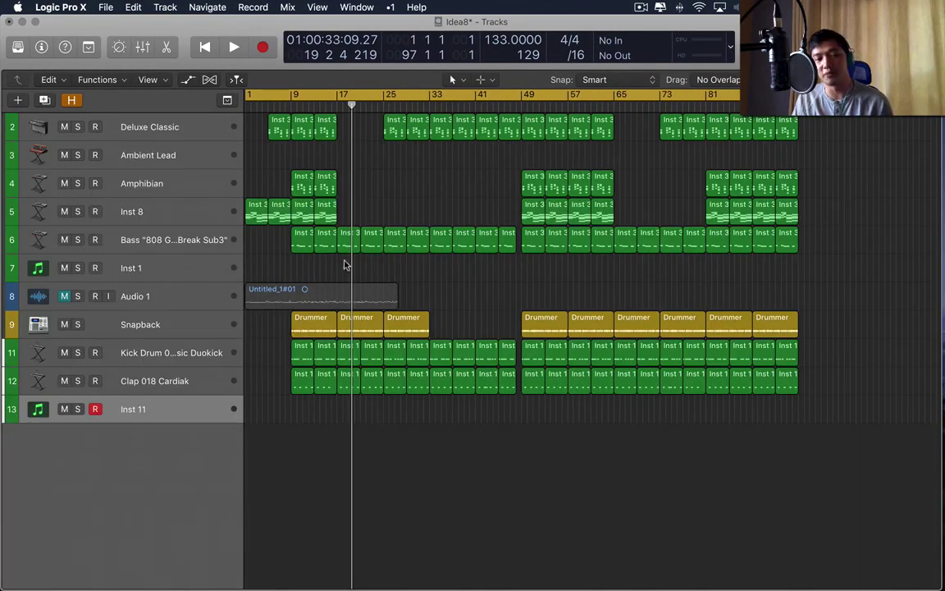
drag(466, 264, 137, 288)
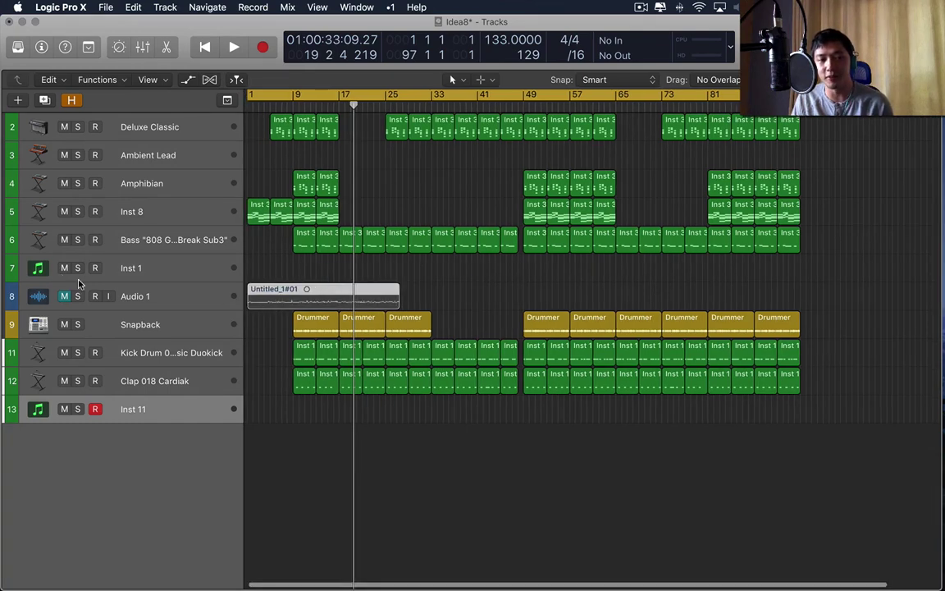
click(434, 283)
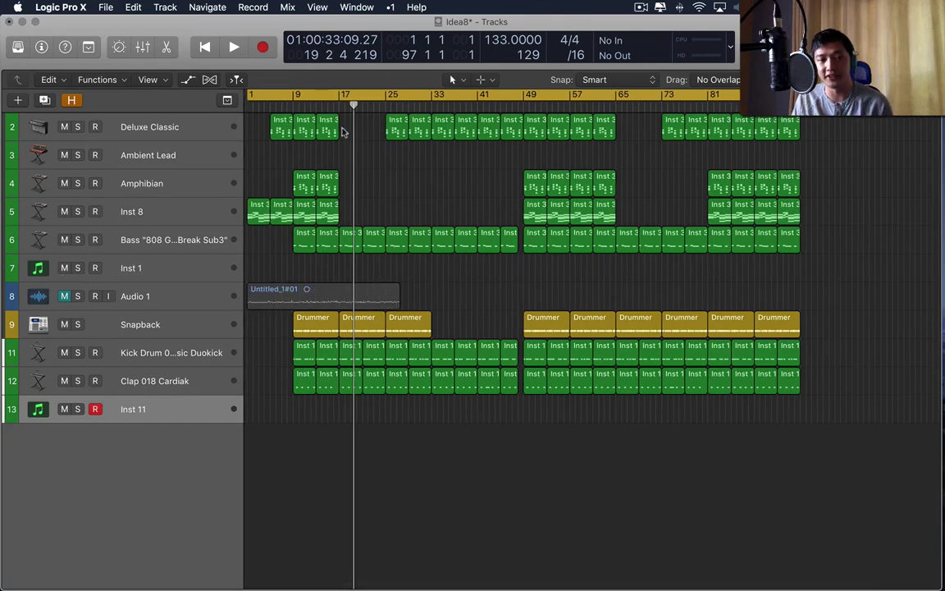
click(294, 95)
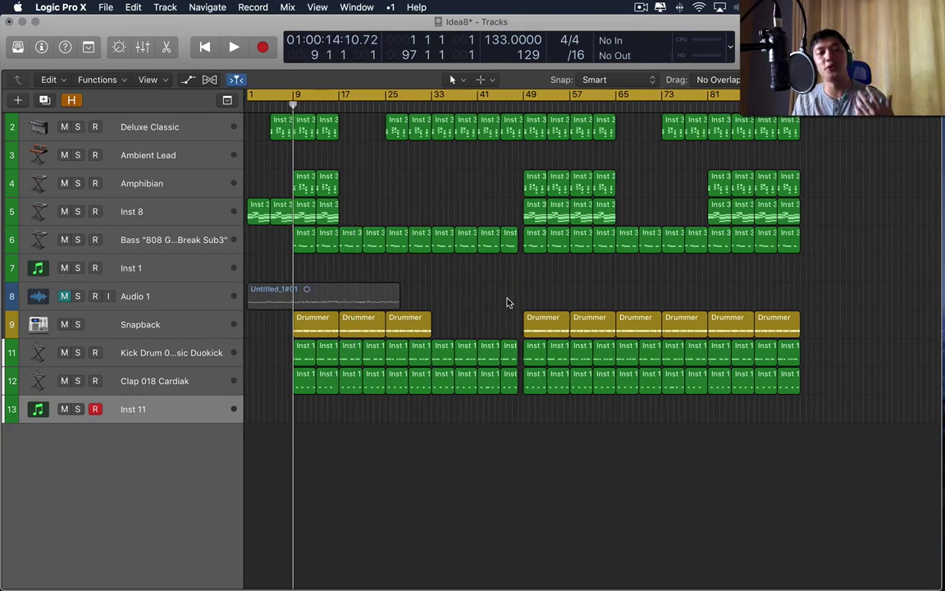